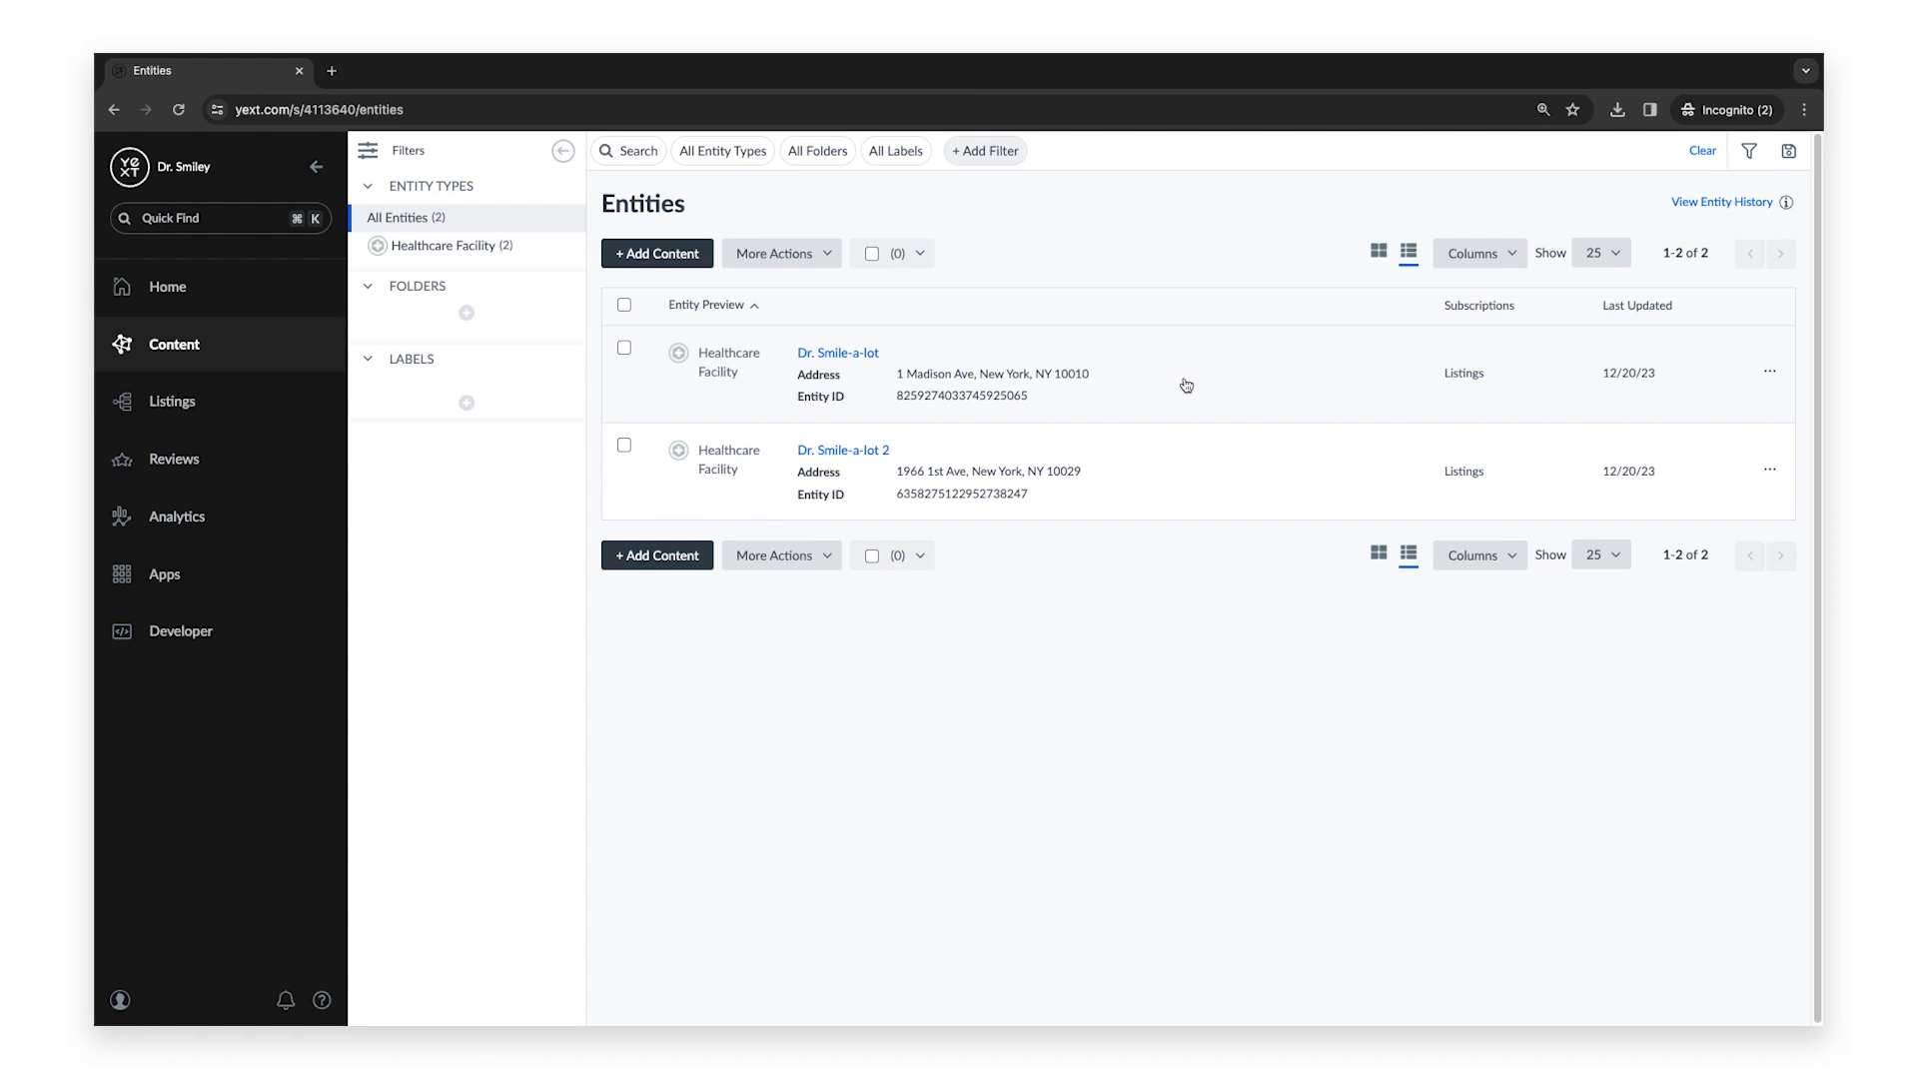
- Start adding content and choose the Entity Upload option under Data File Uploads
left_click(686, 259)
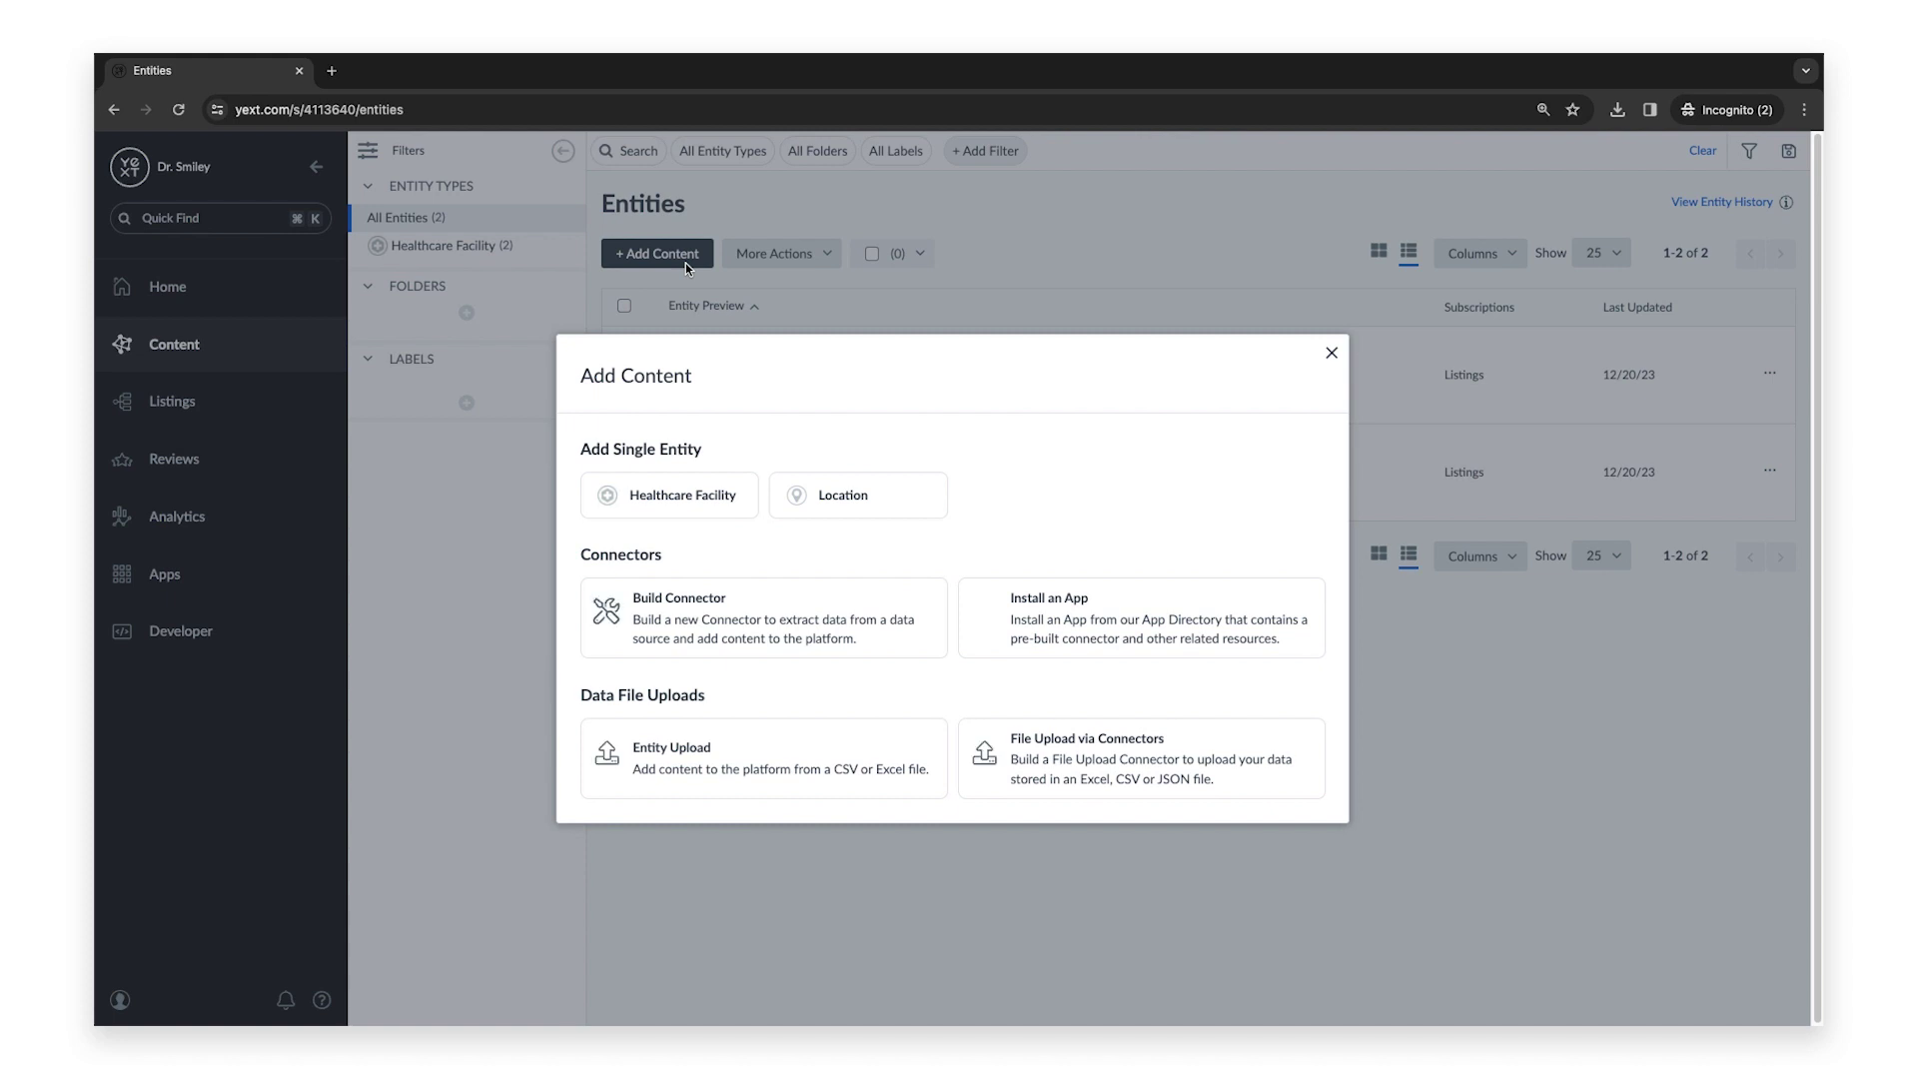
left_click(811, 749)
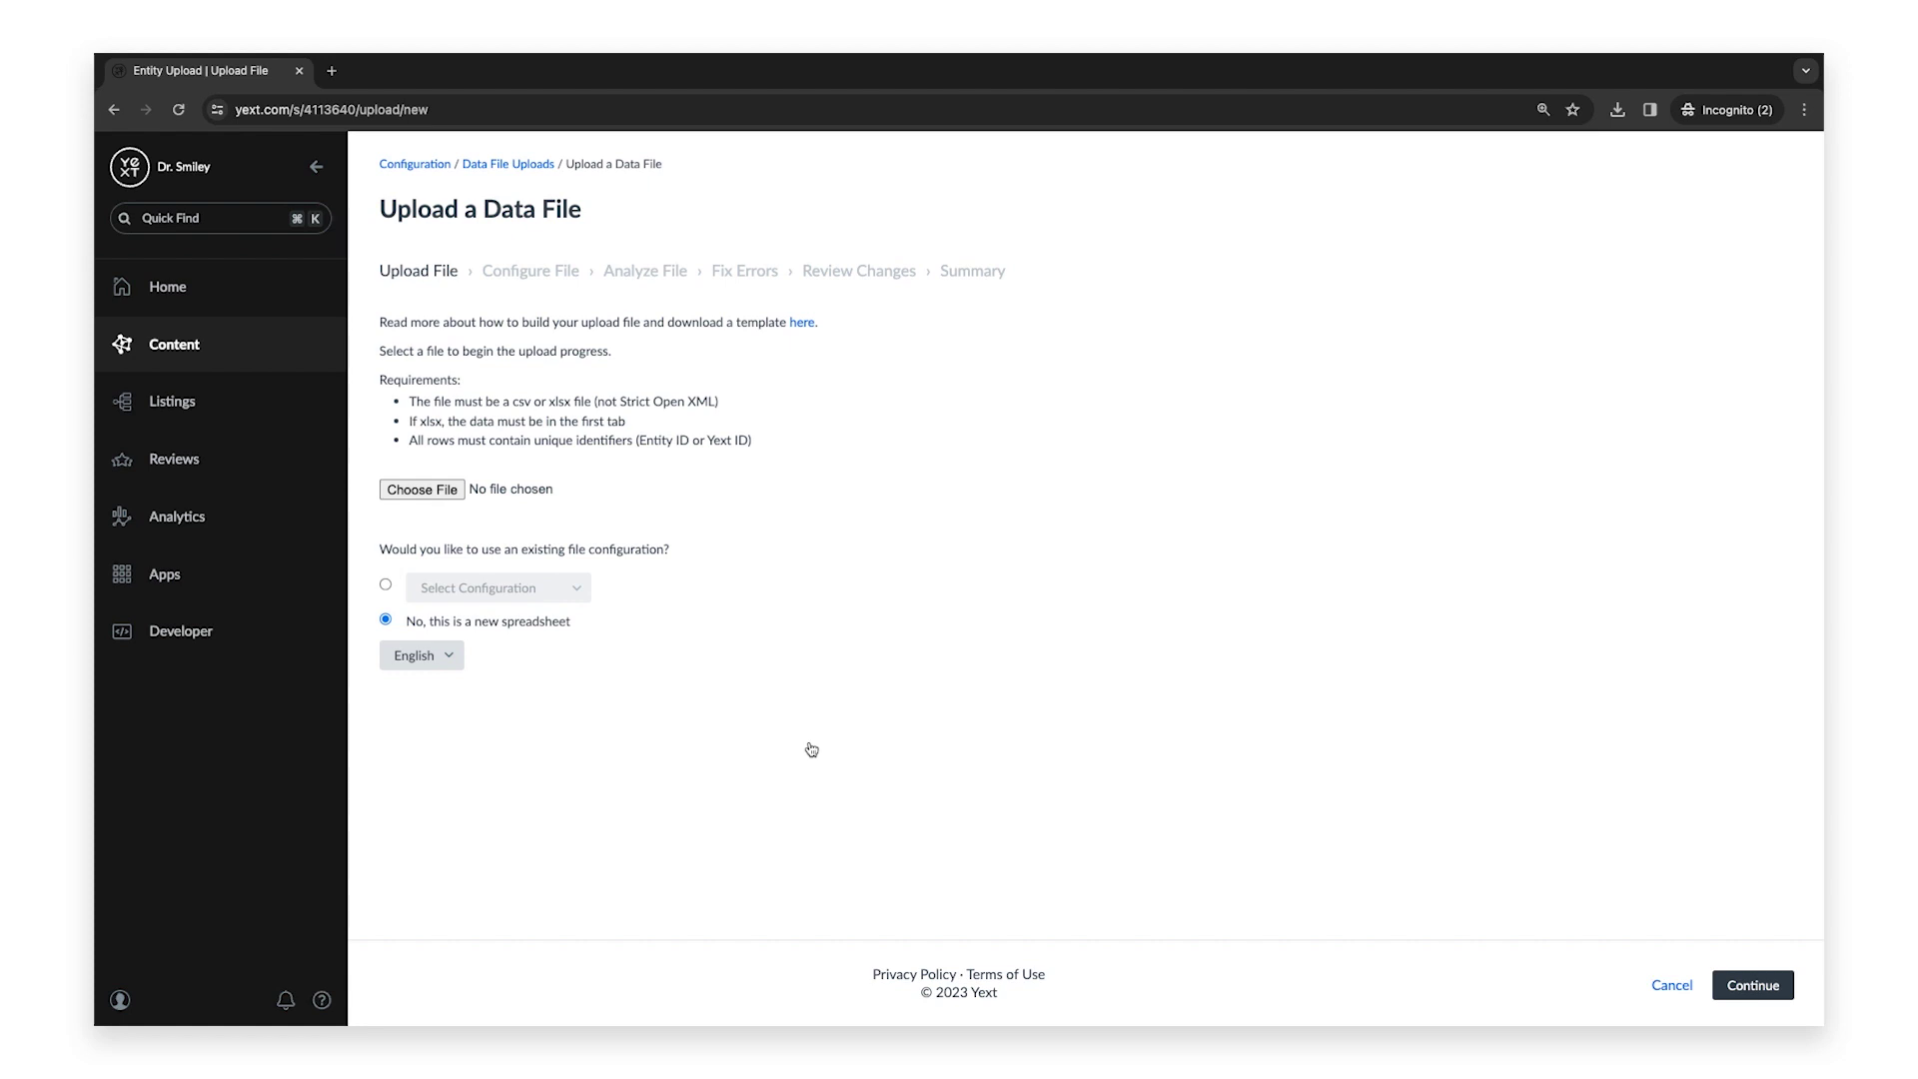
- Switch to the dr_smile_a_lot_holiday_hours_upload spreadsheet in Google Sheets
key("super+grave")
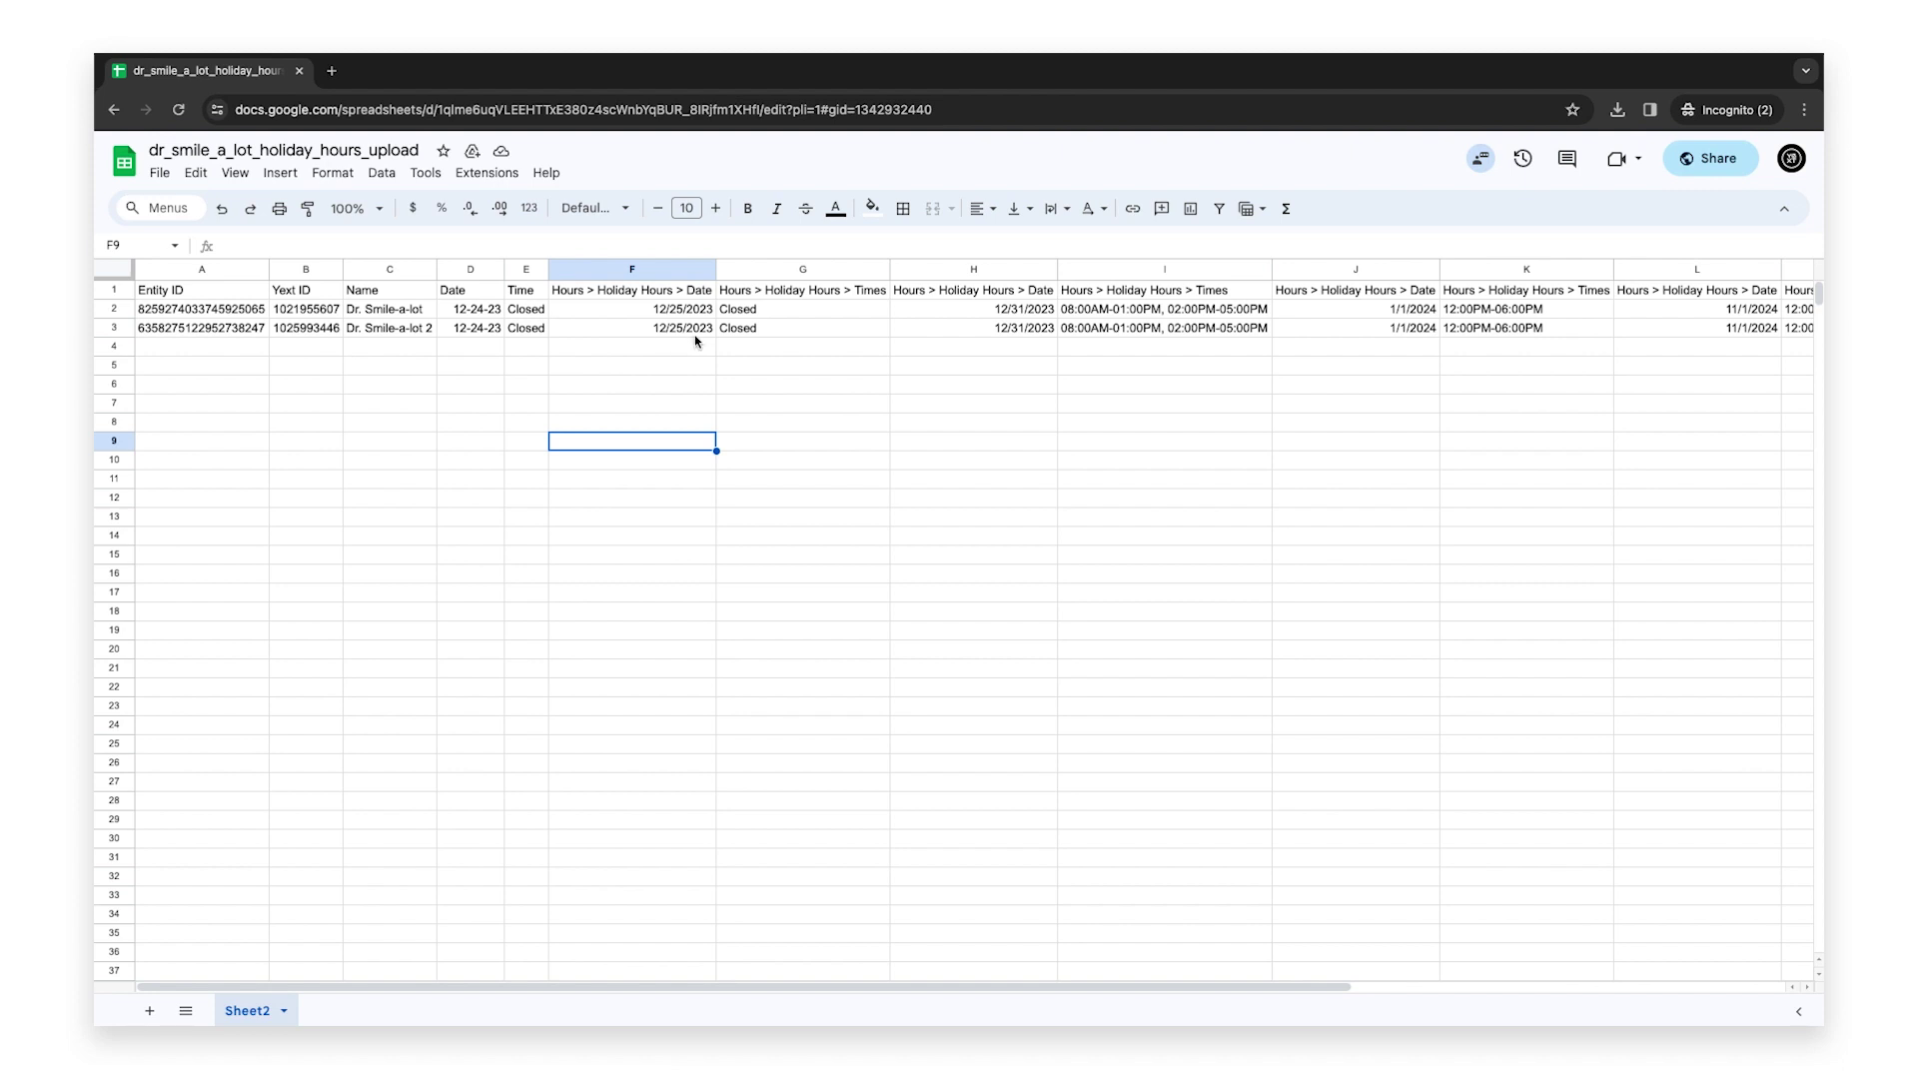
- Format cells D2:D3 as dates so they display as 12/24/2023 and 12/25/2023
left_click_drag(496, 315, 495, 333)
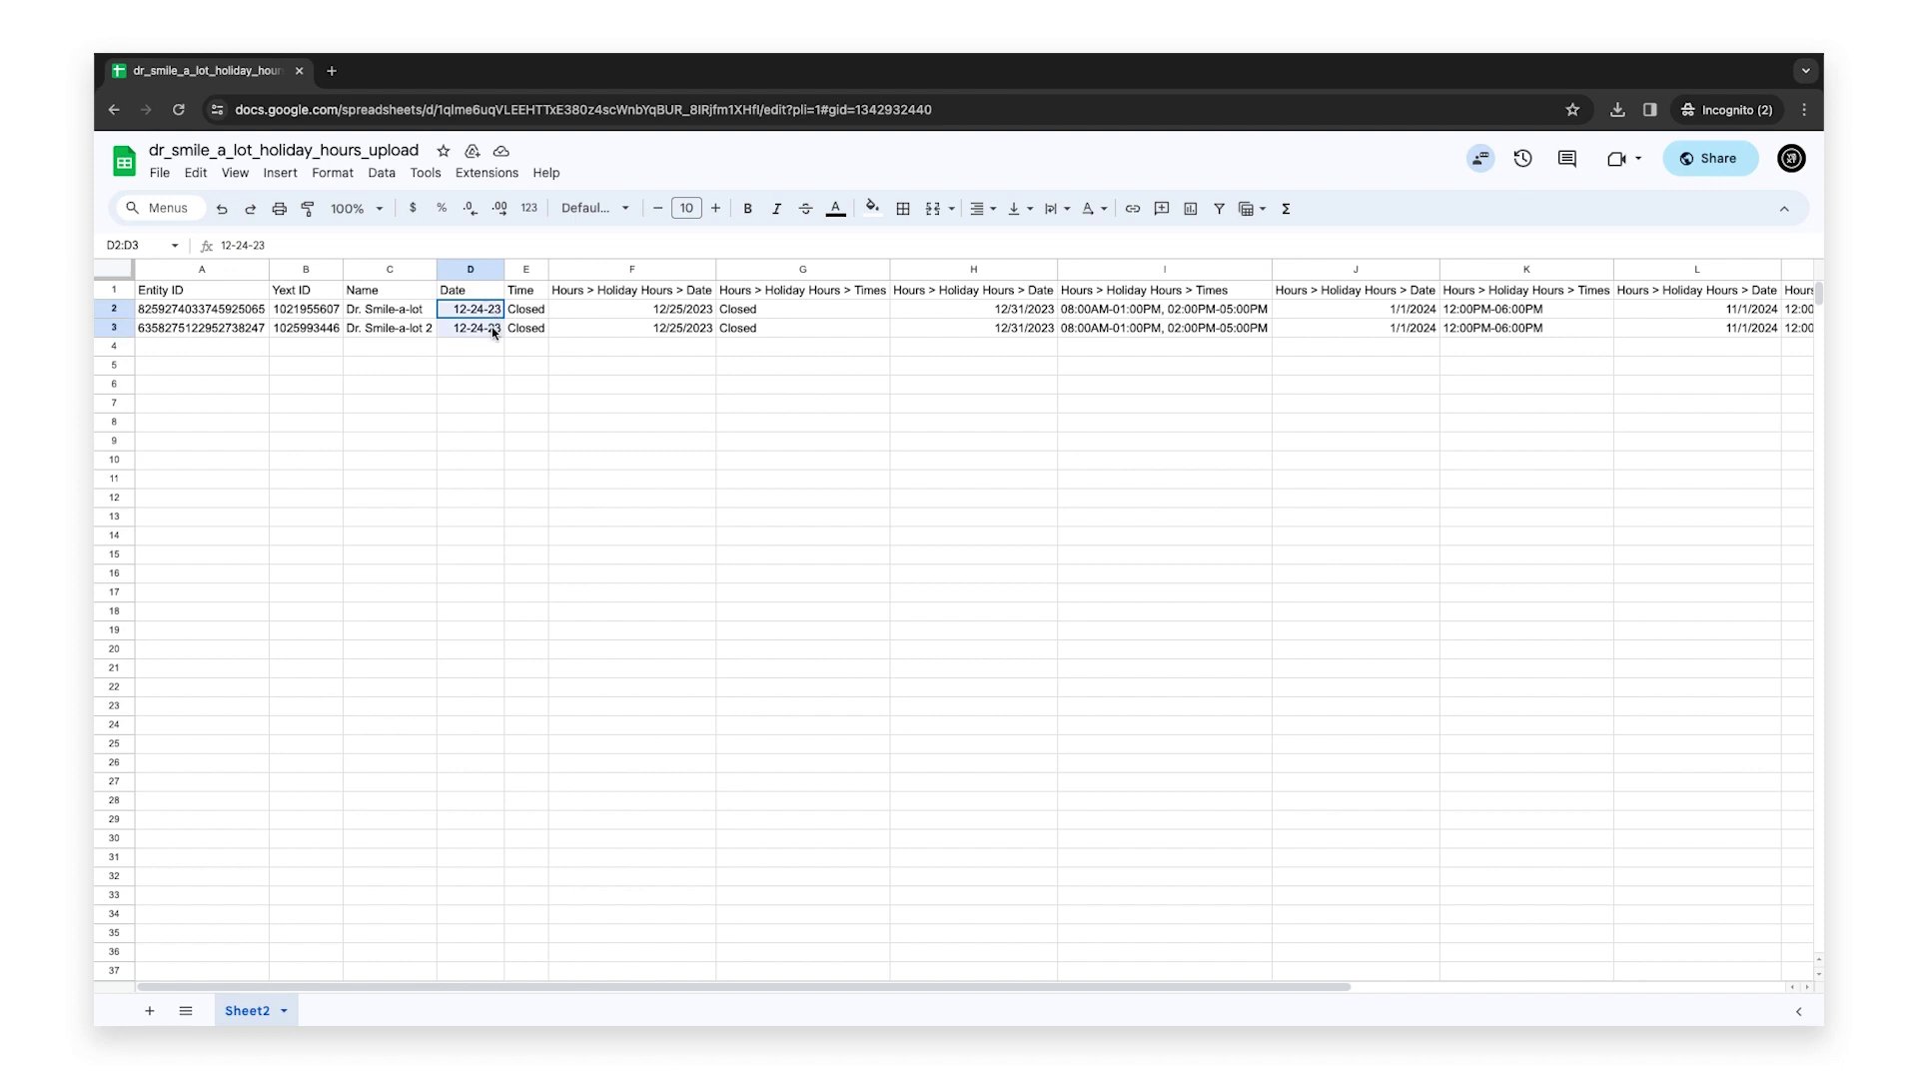
left_click(345, 183)
mouse_move(452, 247)
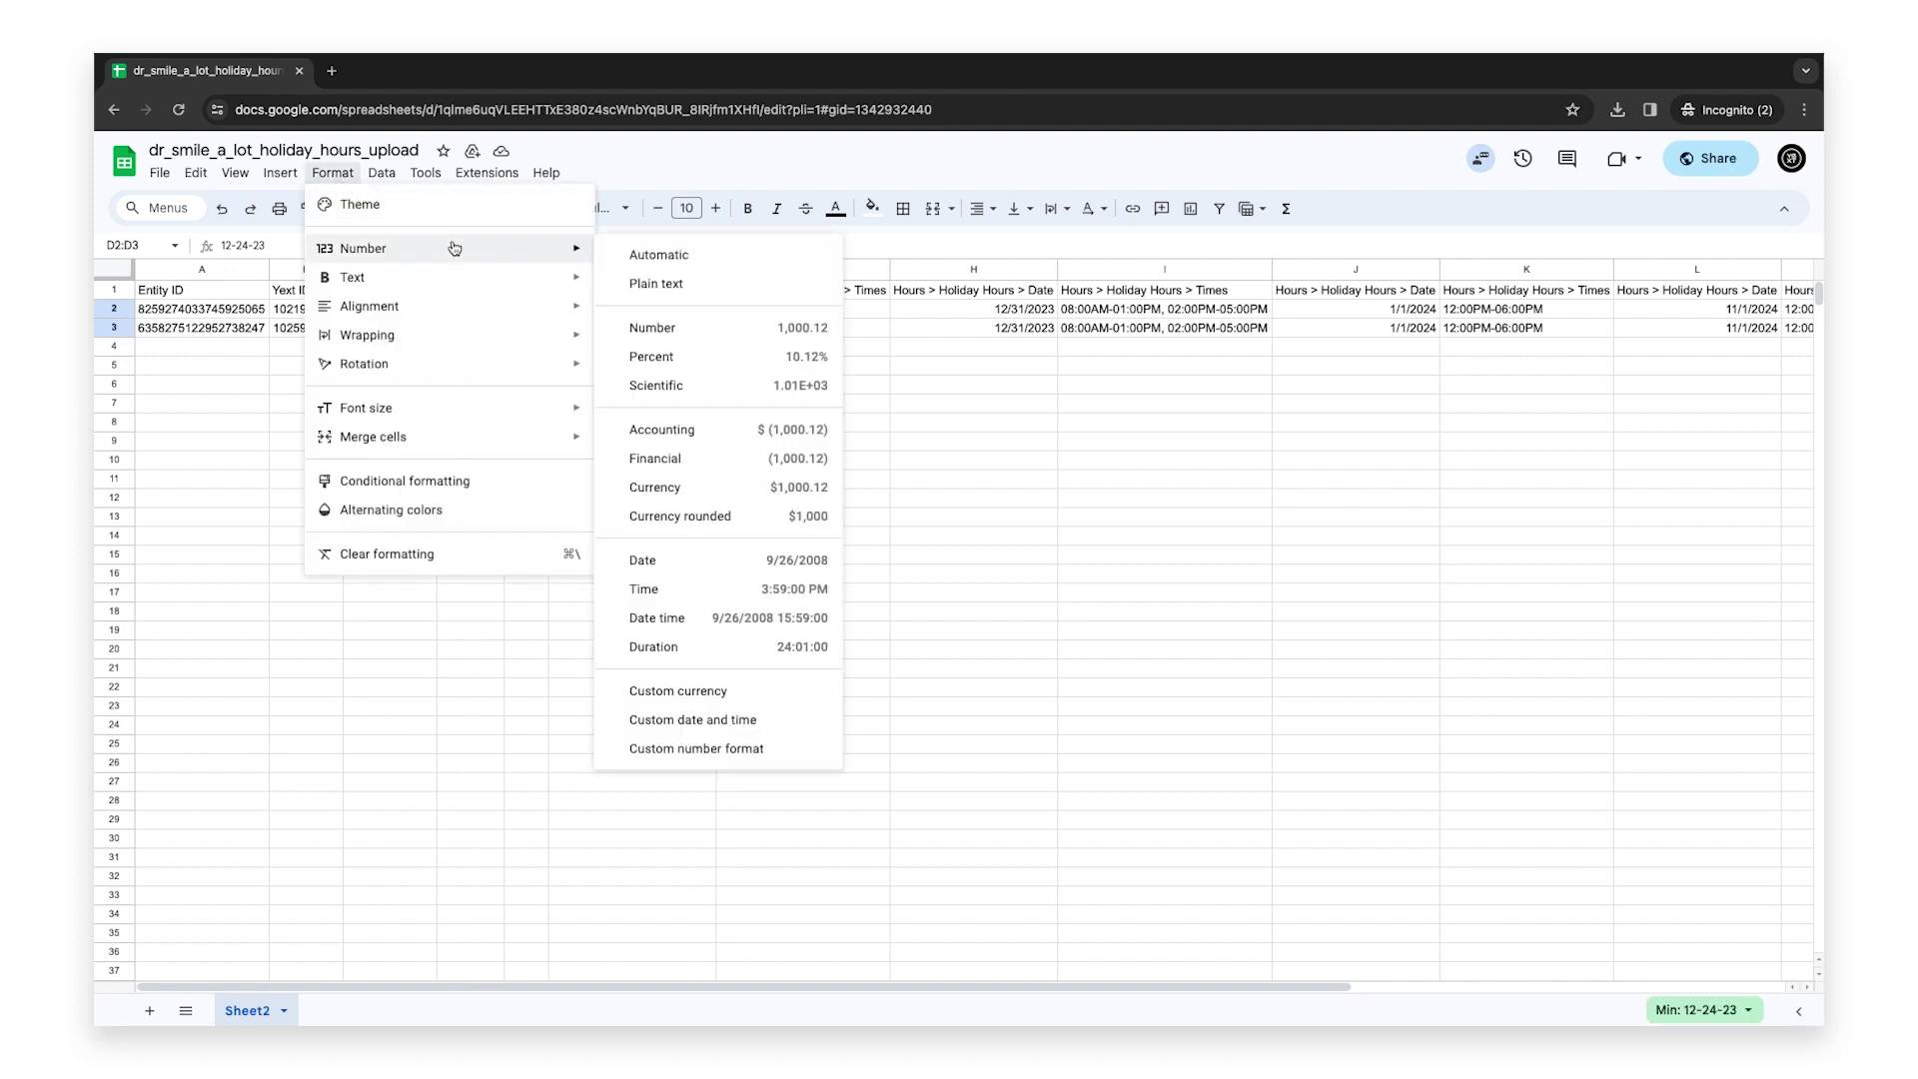
left_click(685, 561)
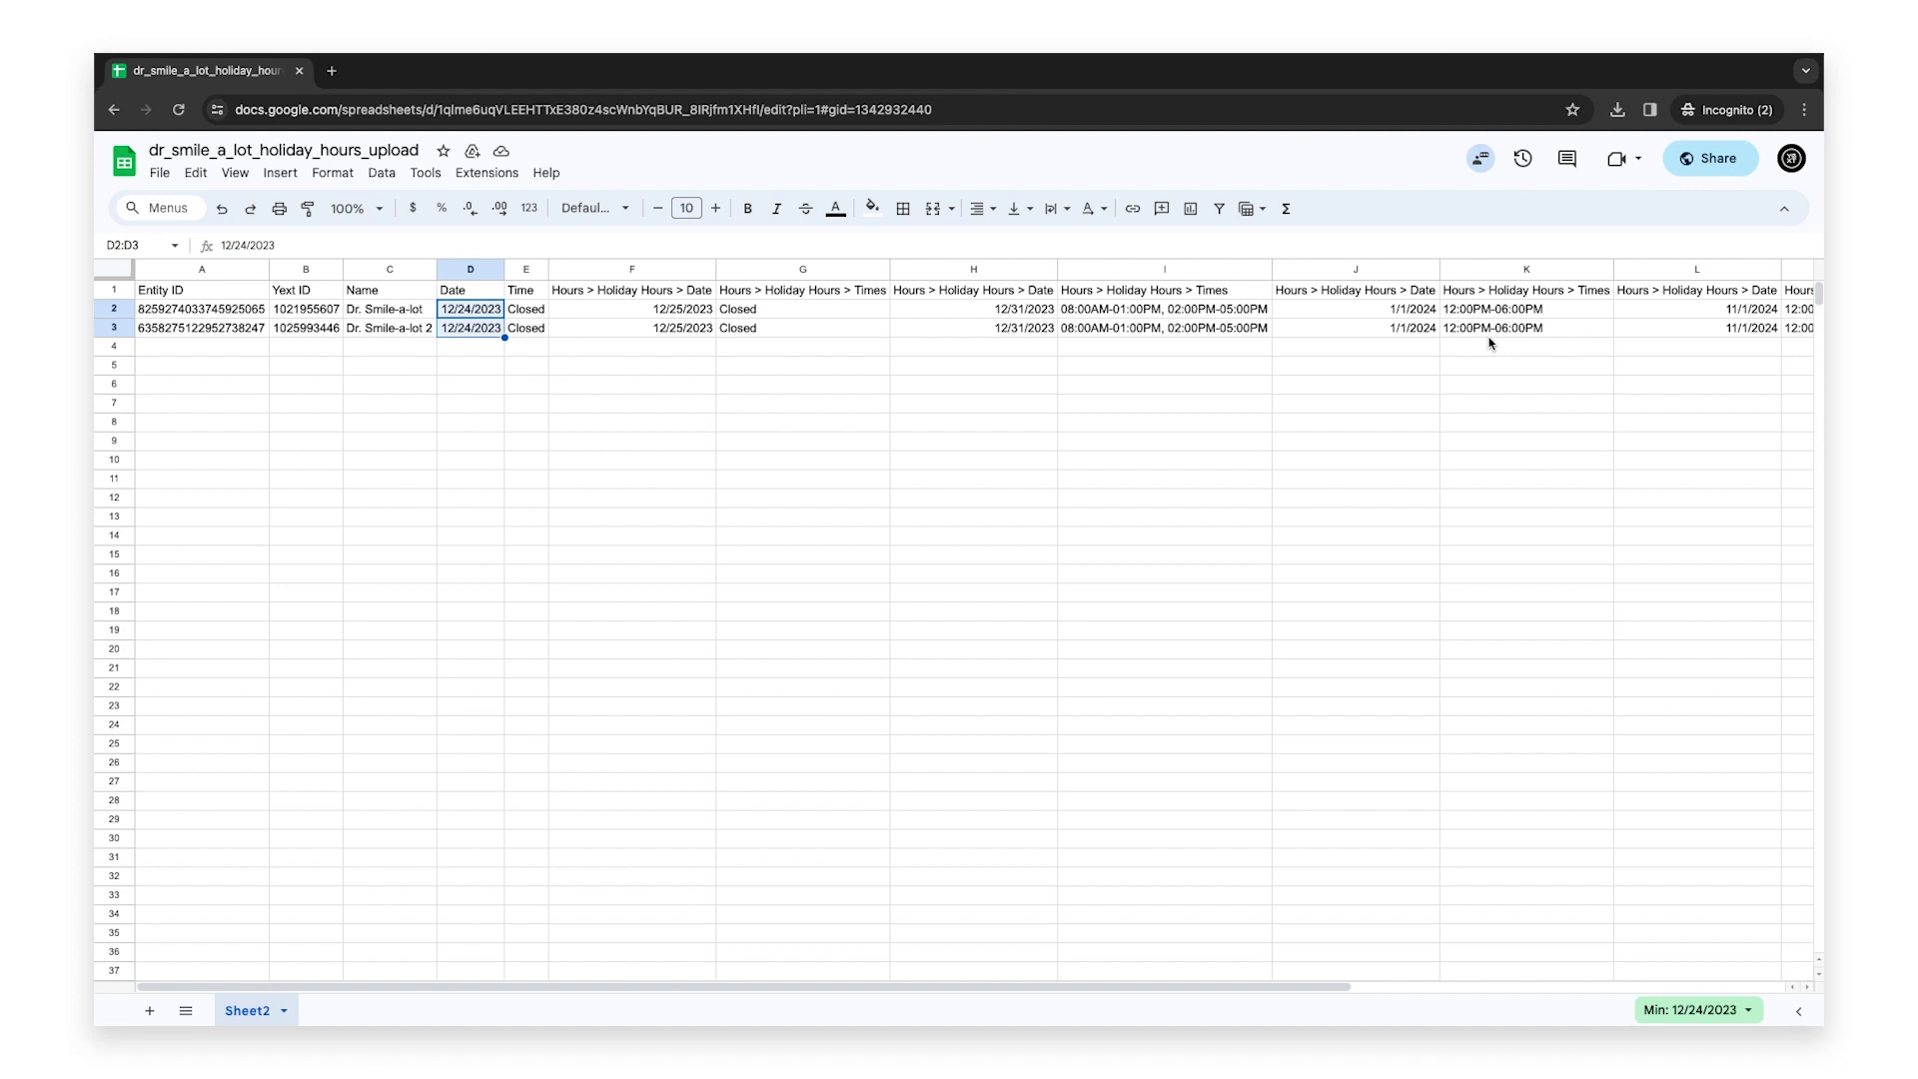
scroll(1489, 342, "right", 3)
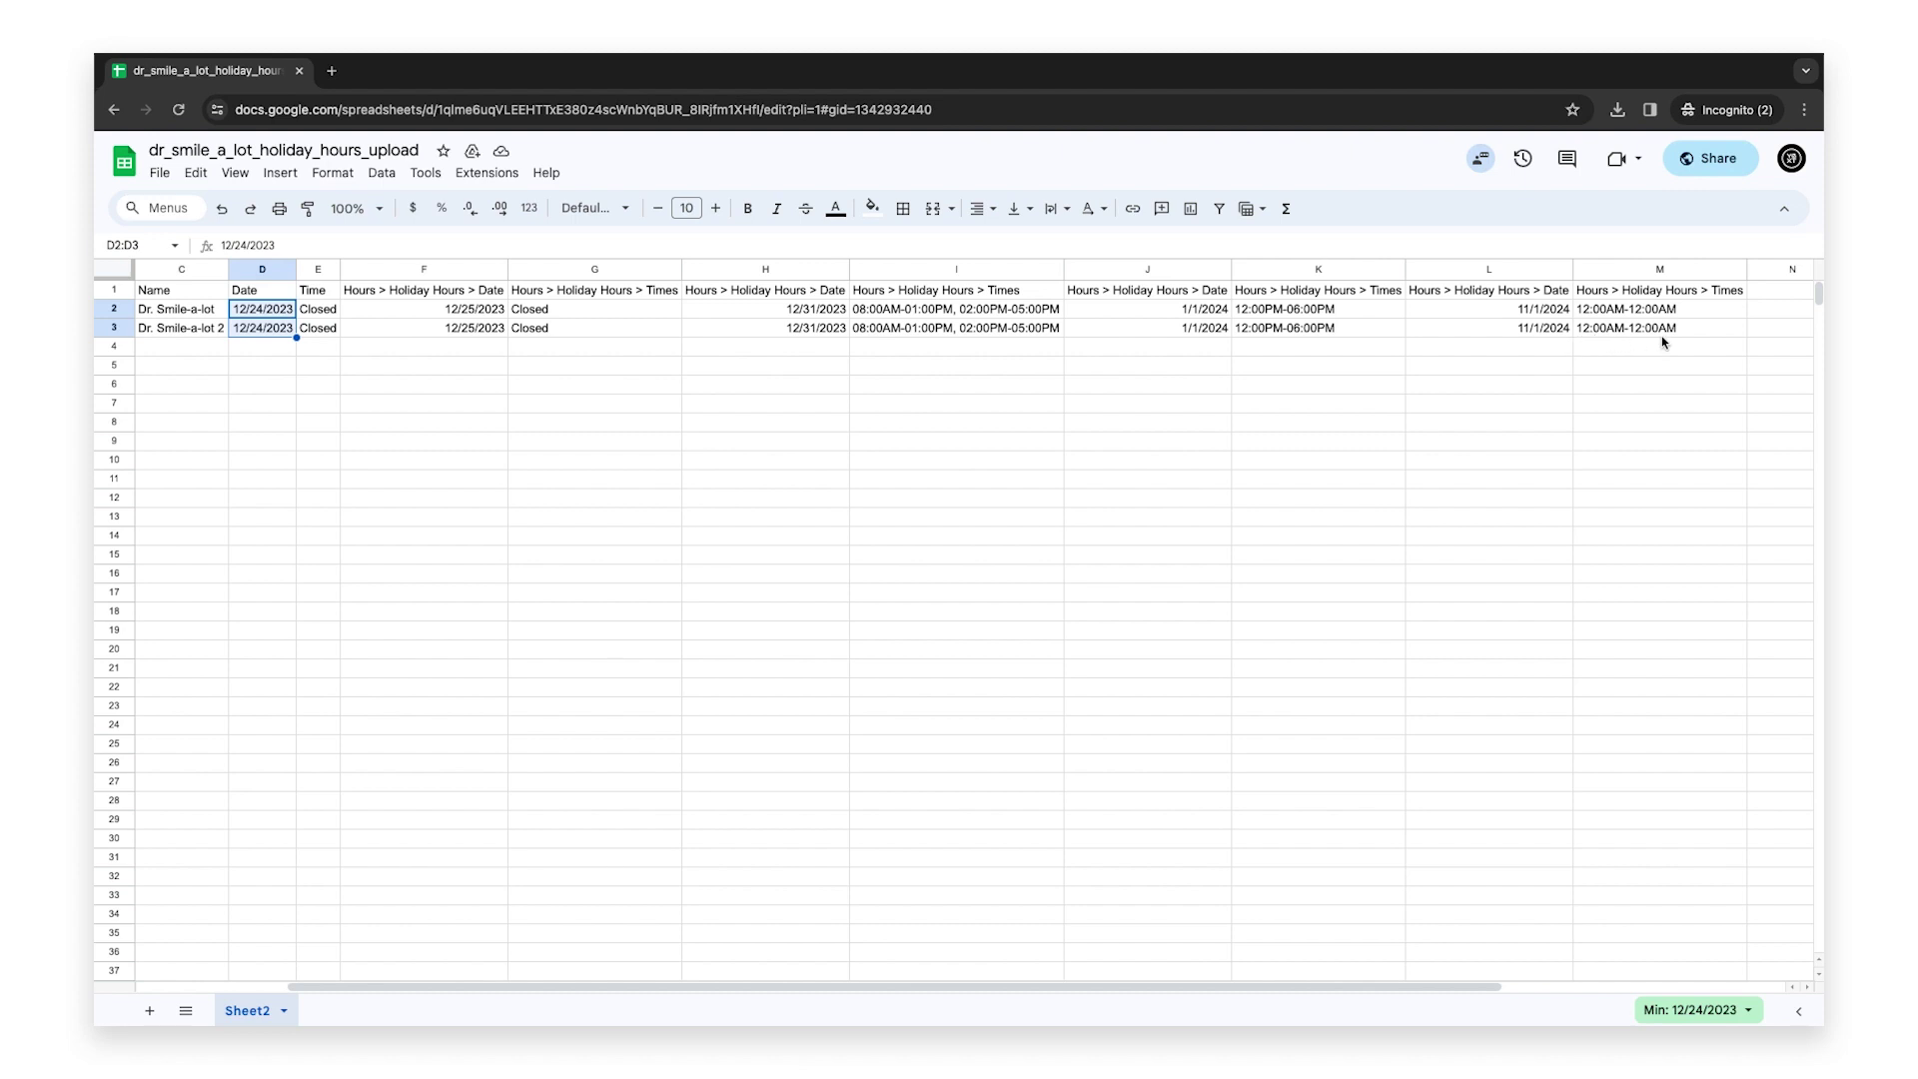
scroll(1664, 343, "left", 3)
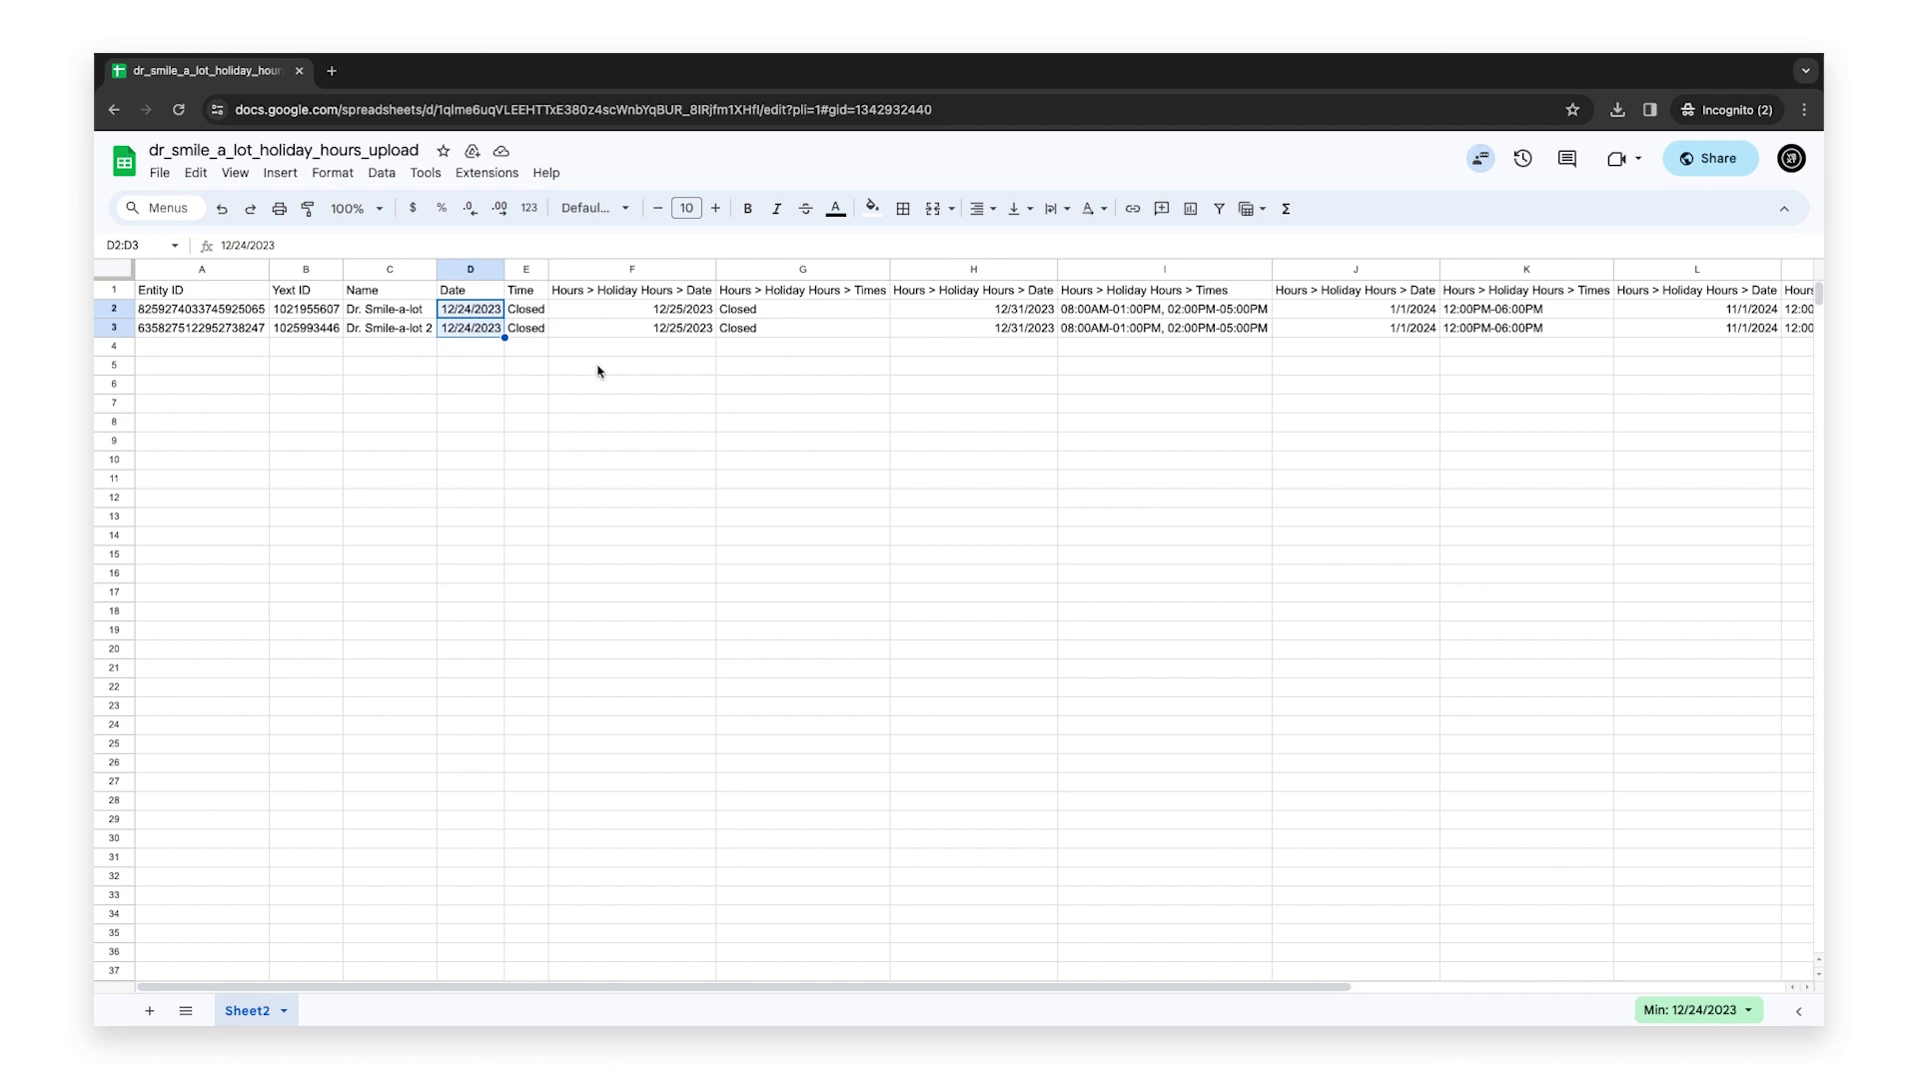
left_click(661, 427)
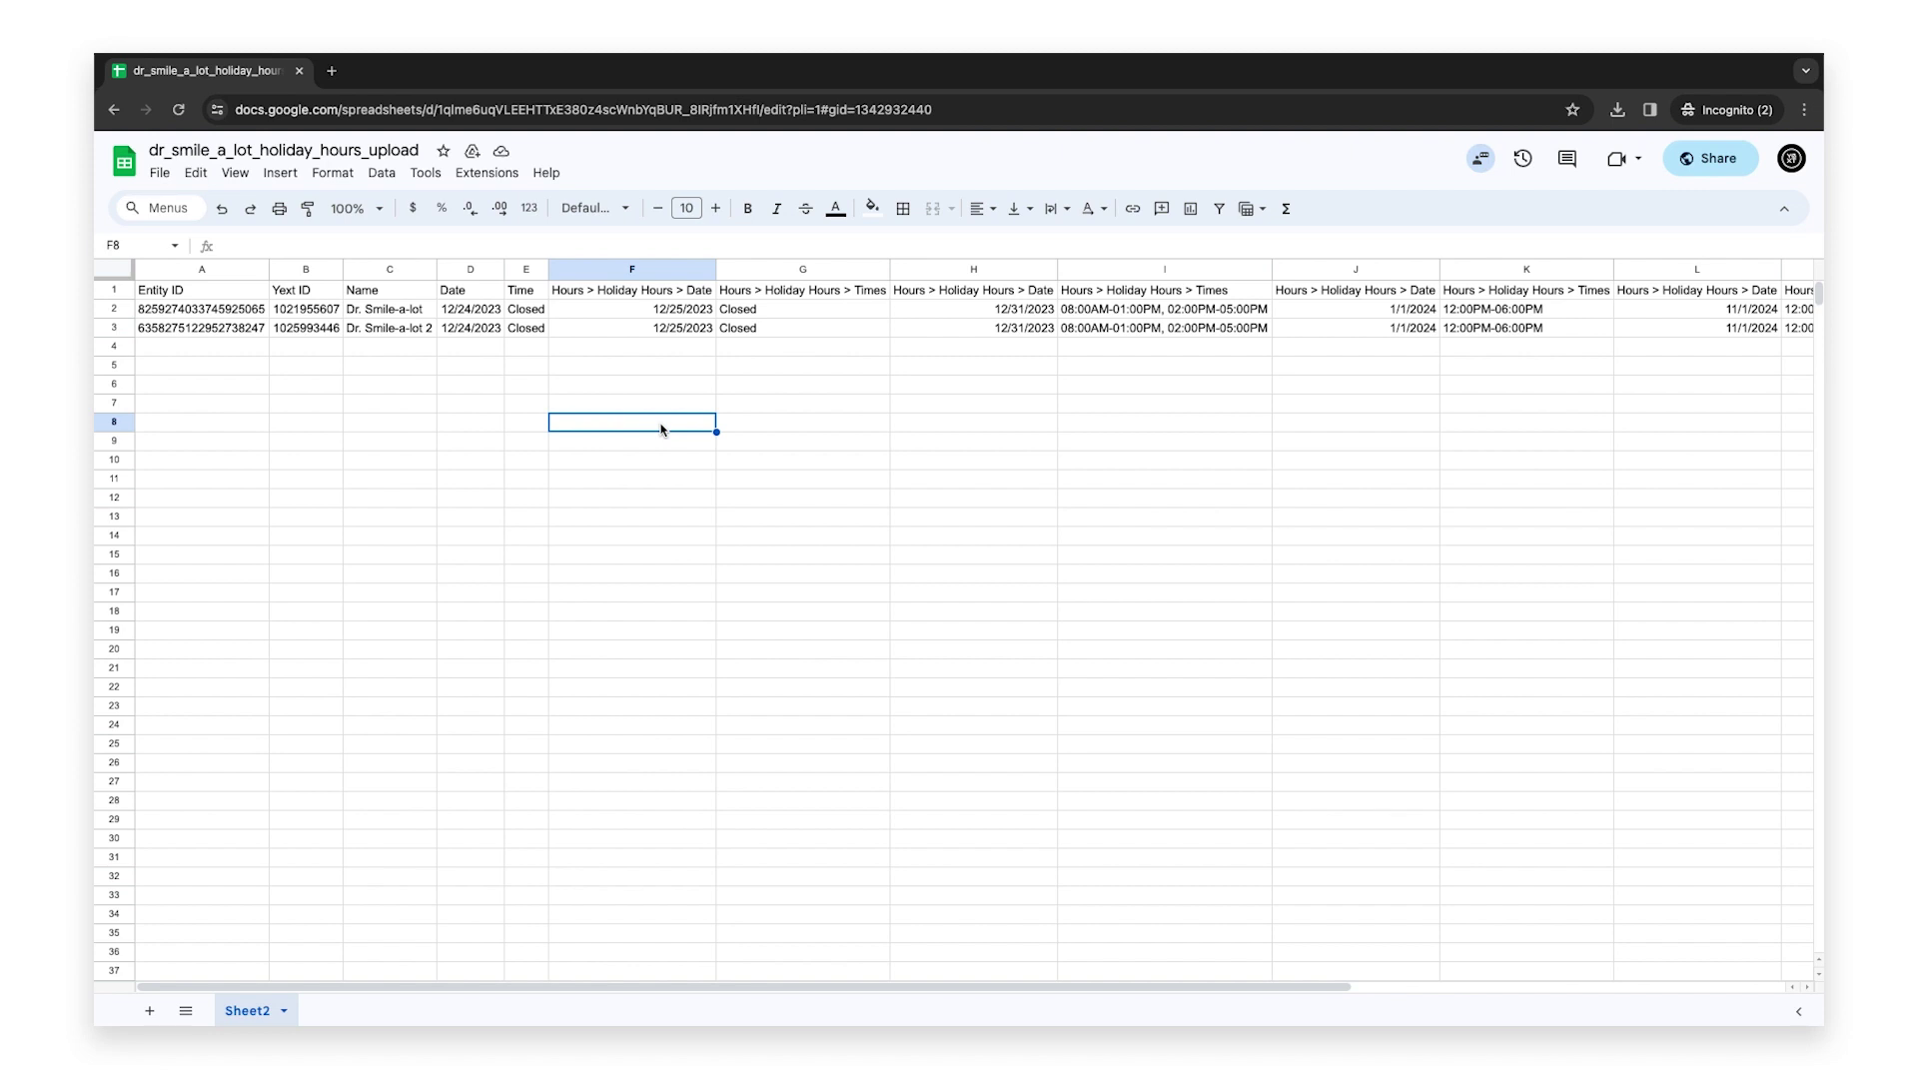
- Back in Yext, choose dr_smile_a_lot_holiday_hours_upload.csv as the upload file
key("super+grave")
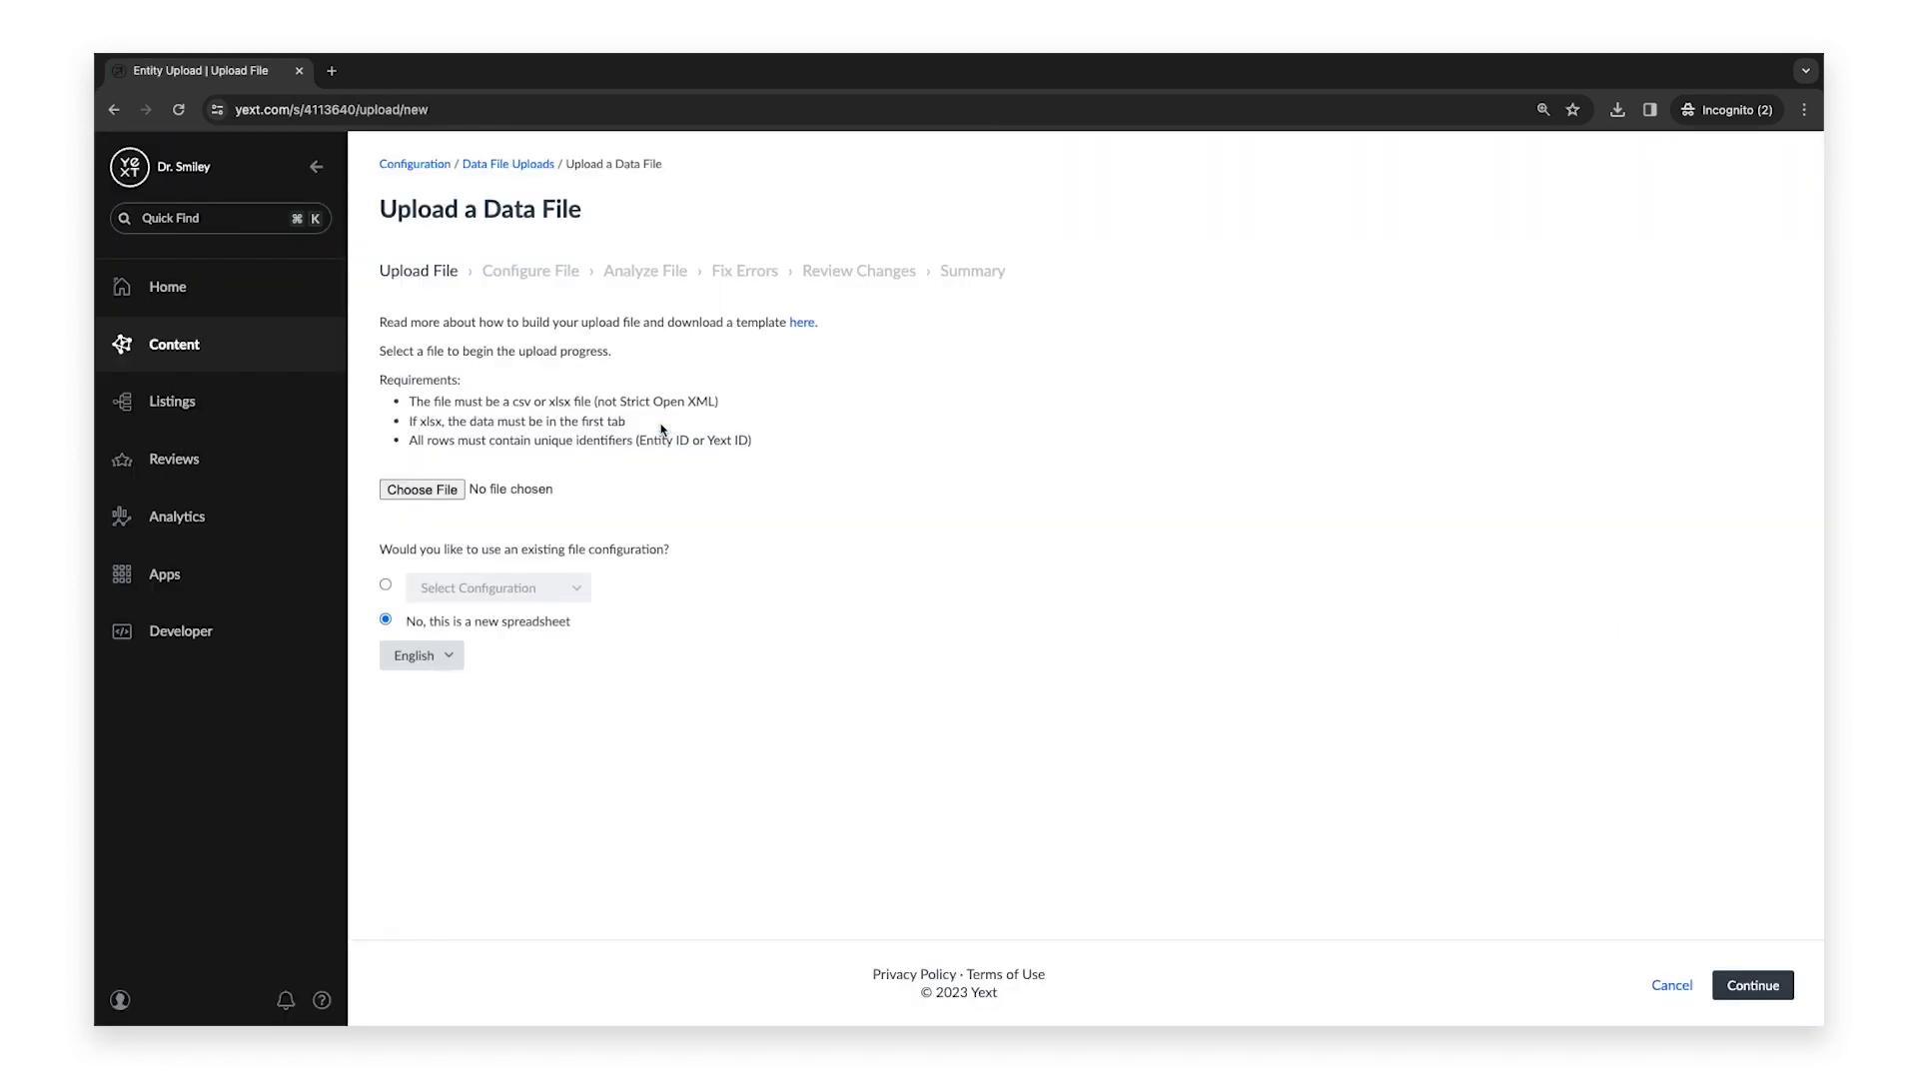
left_click(422, 490)
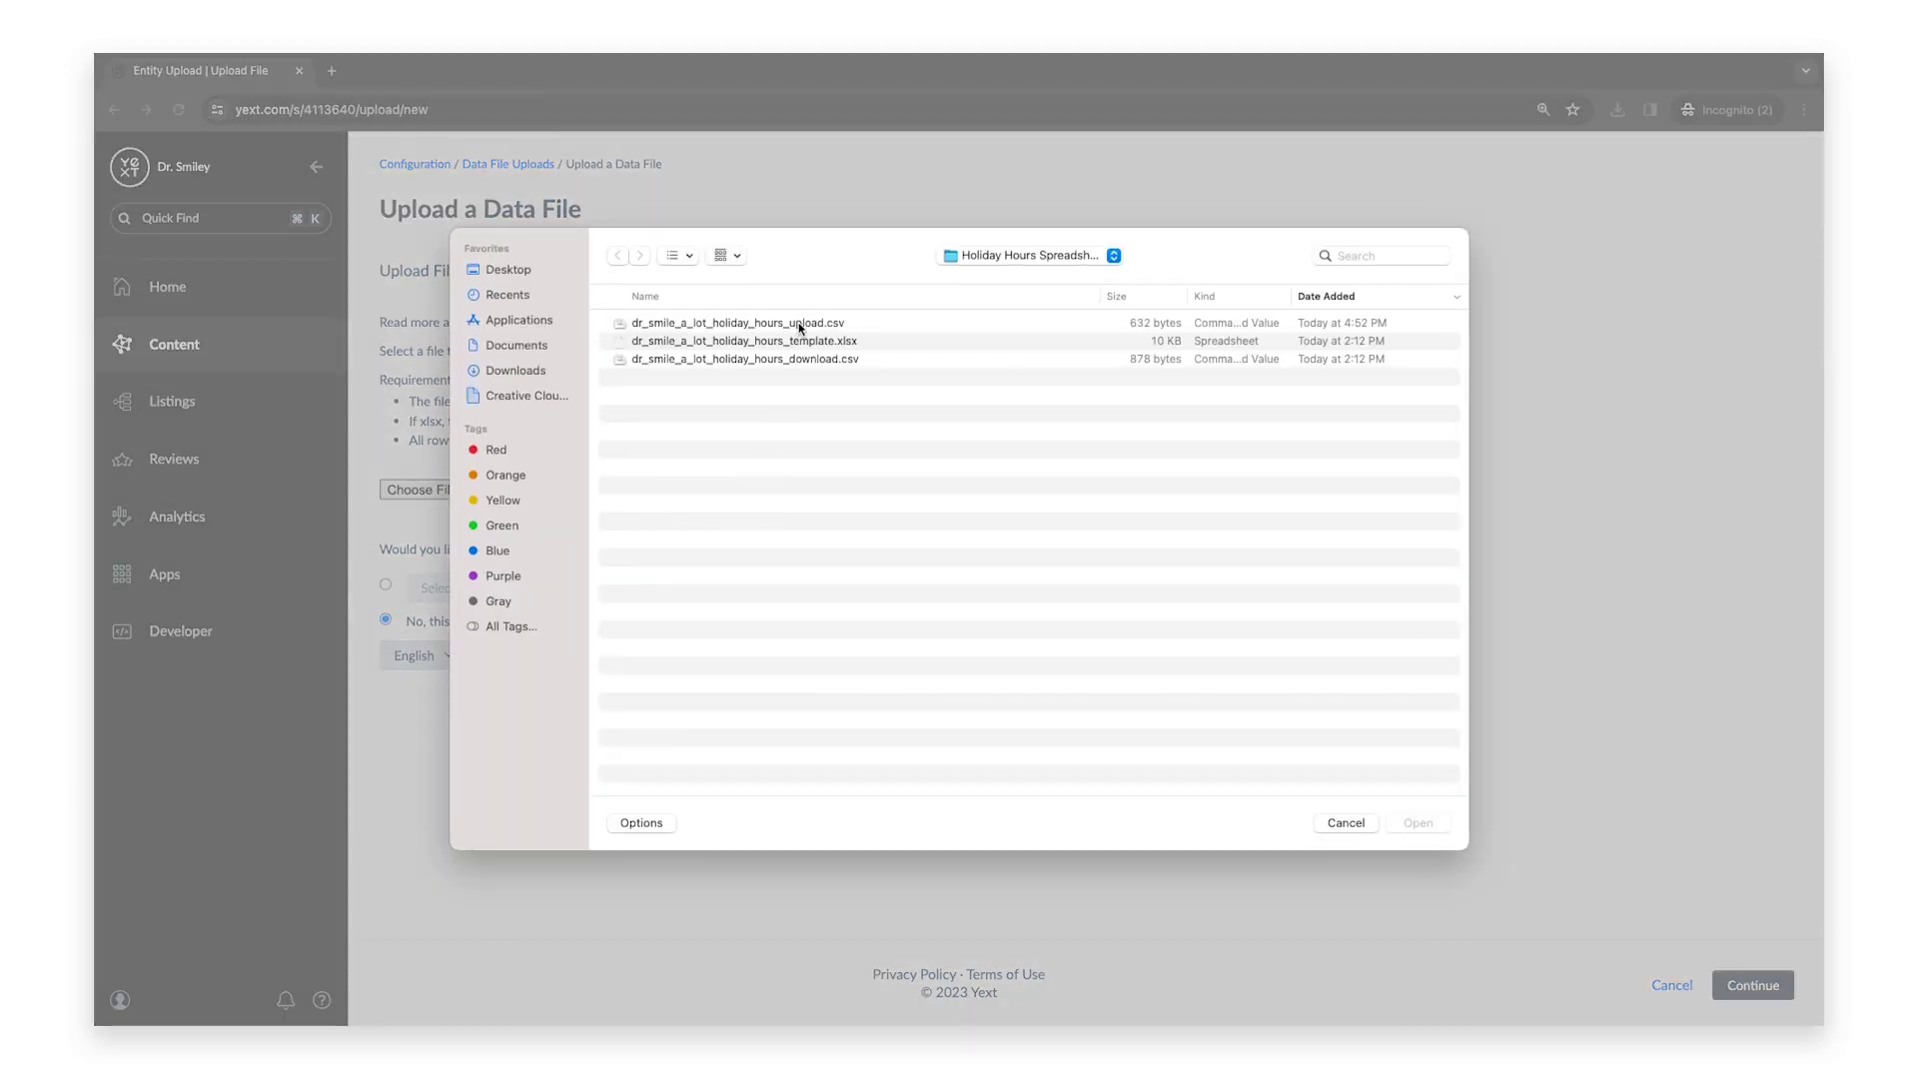
double_click(799, 323)
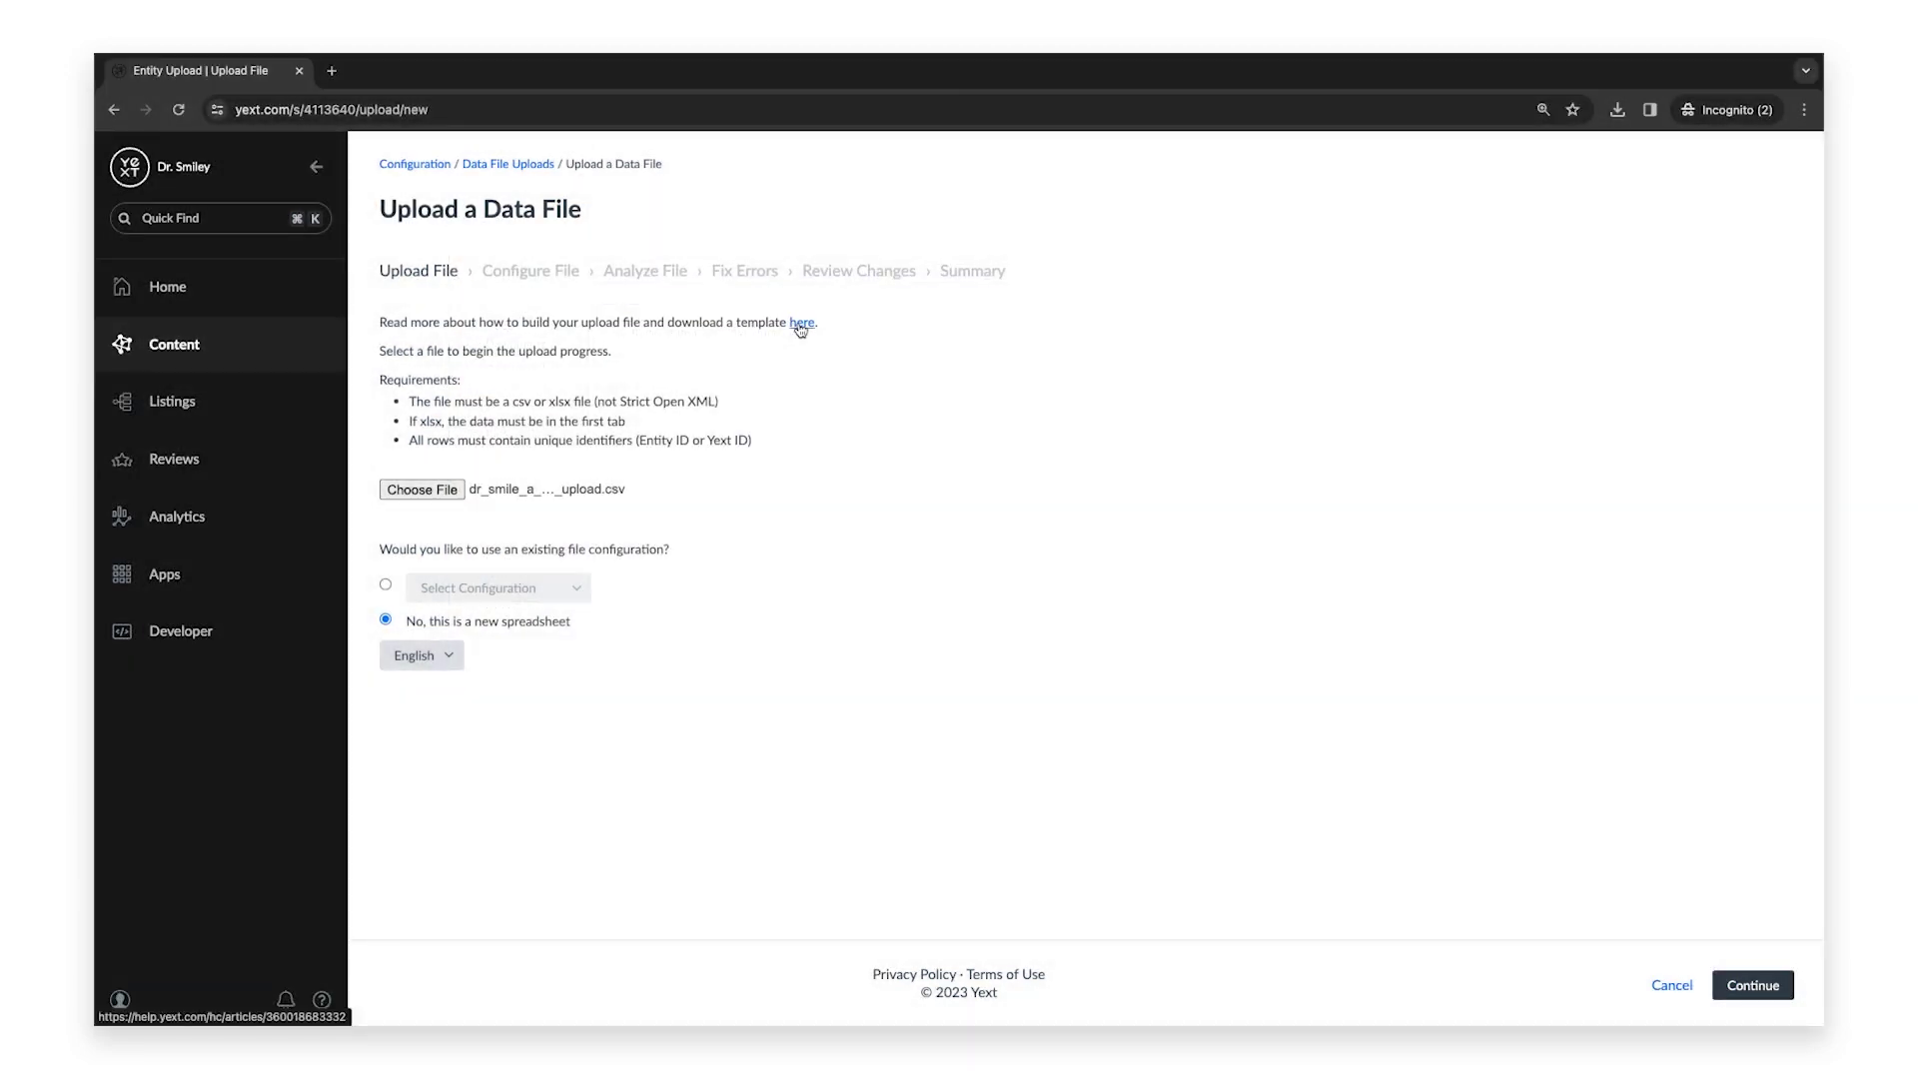
- Set the upload as a new spreadsheet instead of the saved Holiday Hours configuration
left_click(386, 587)
left_click(578, 591)
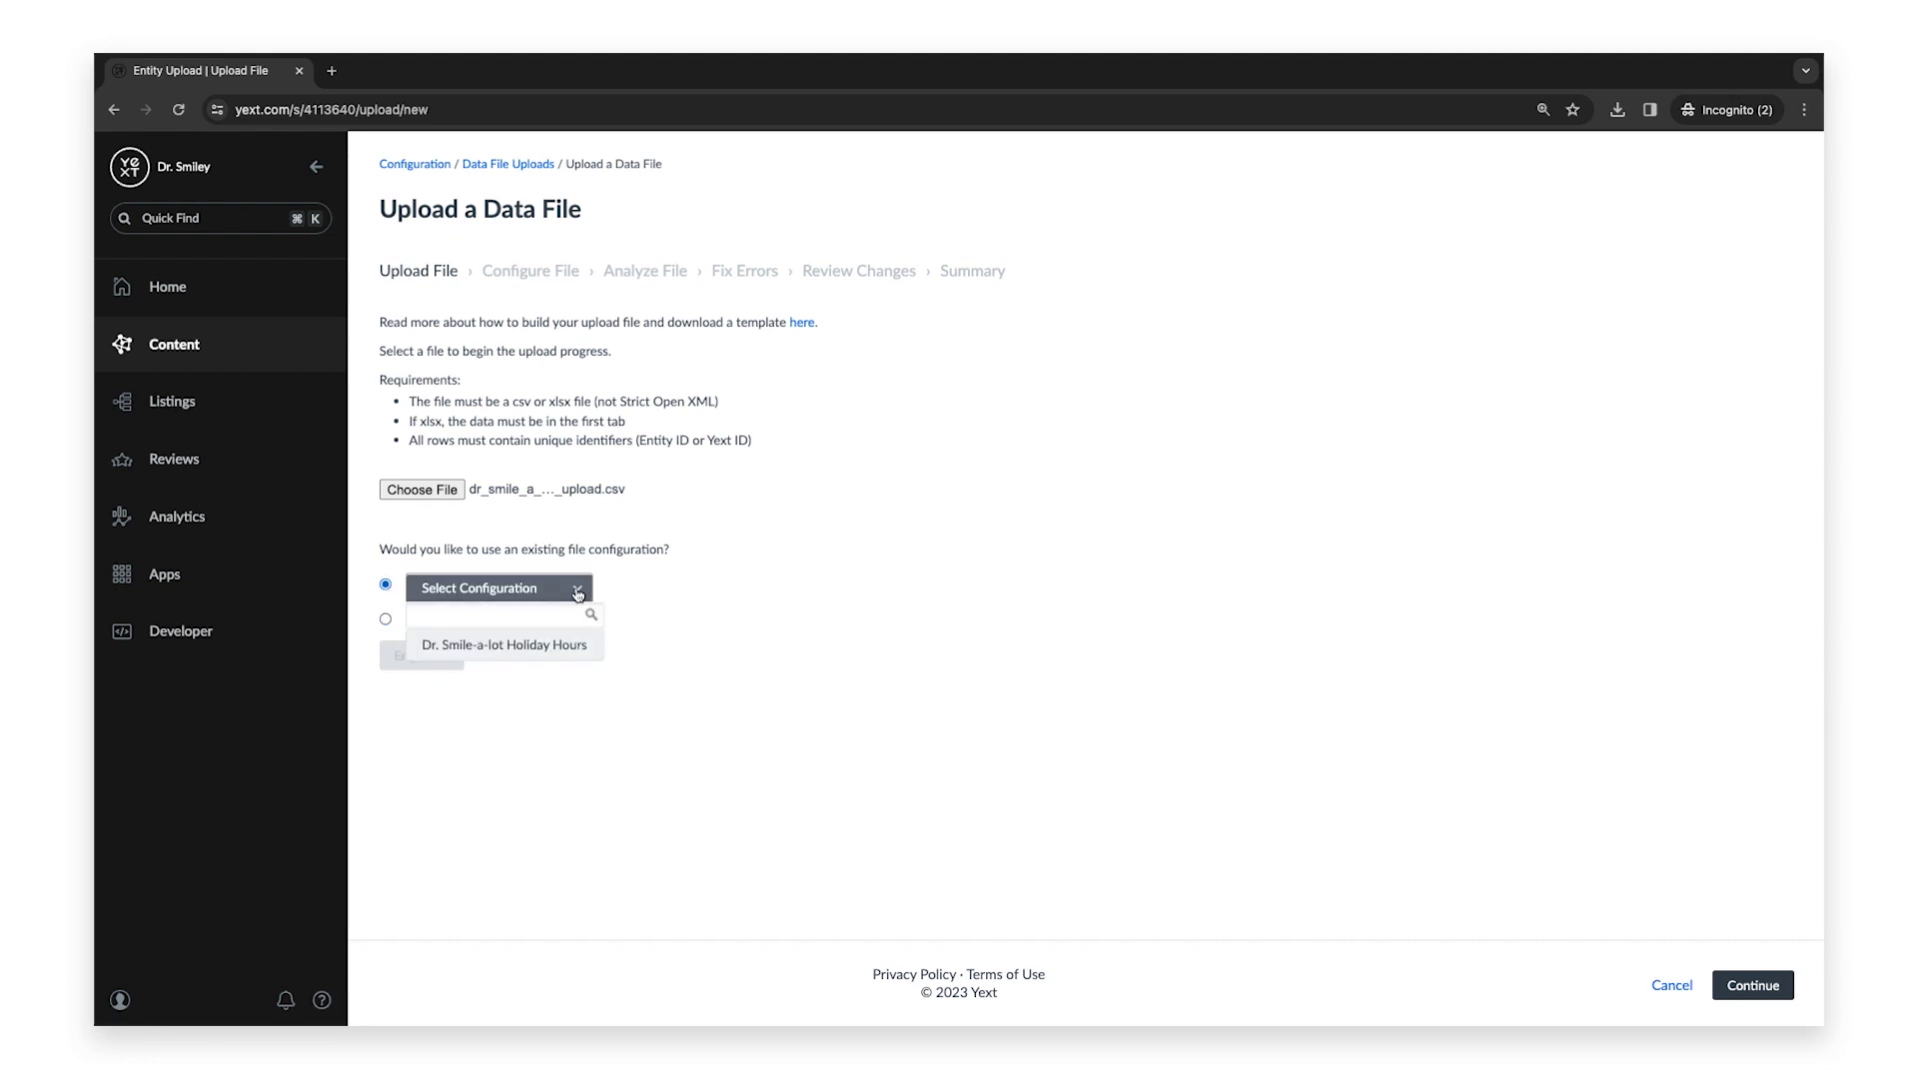
left_click(596, 655)
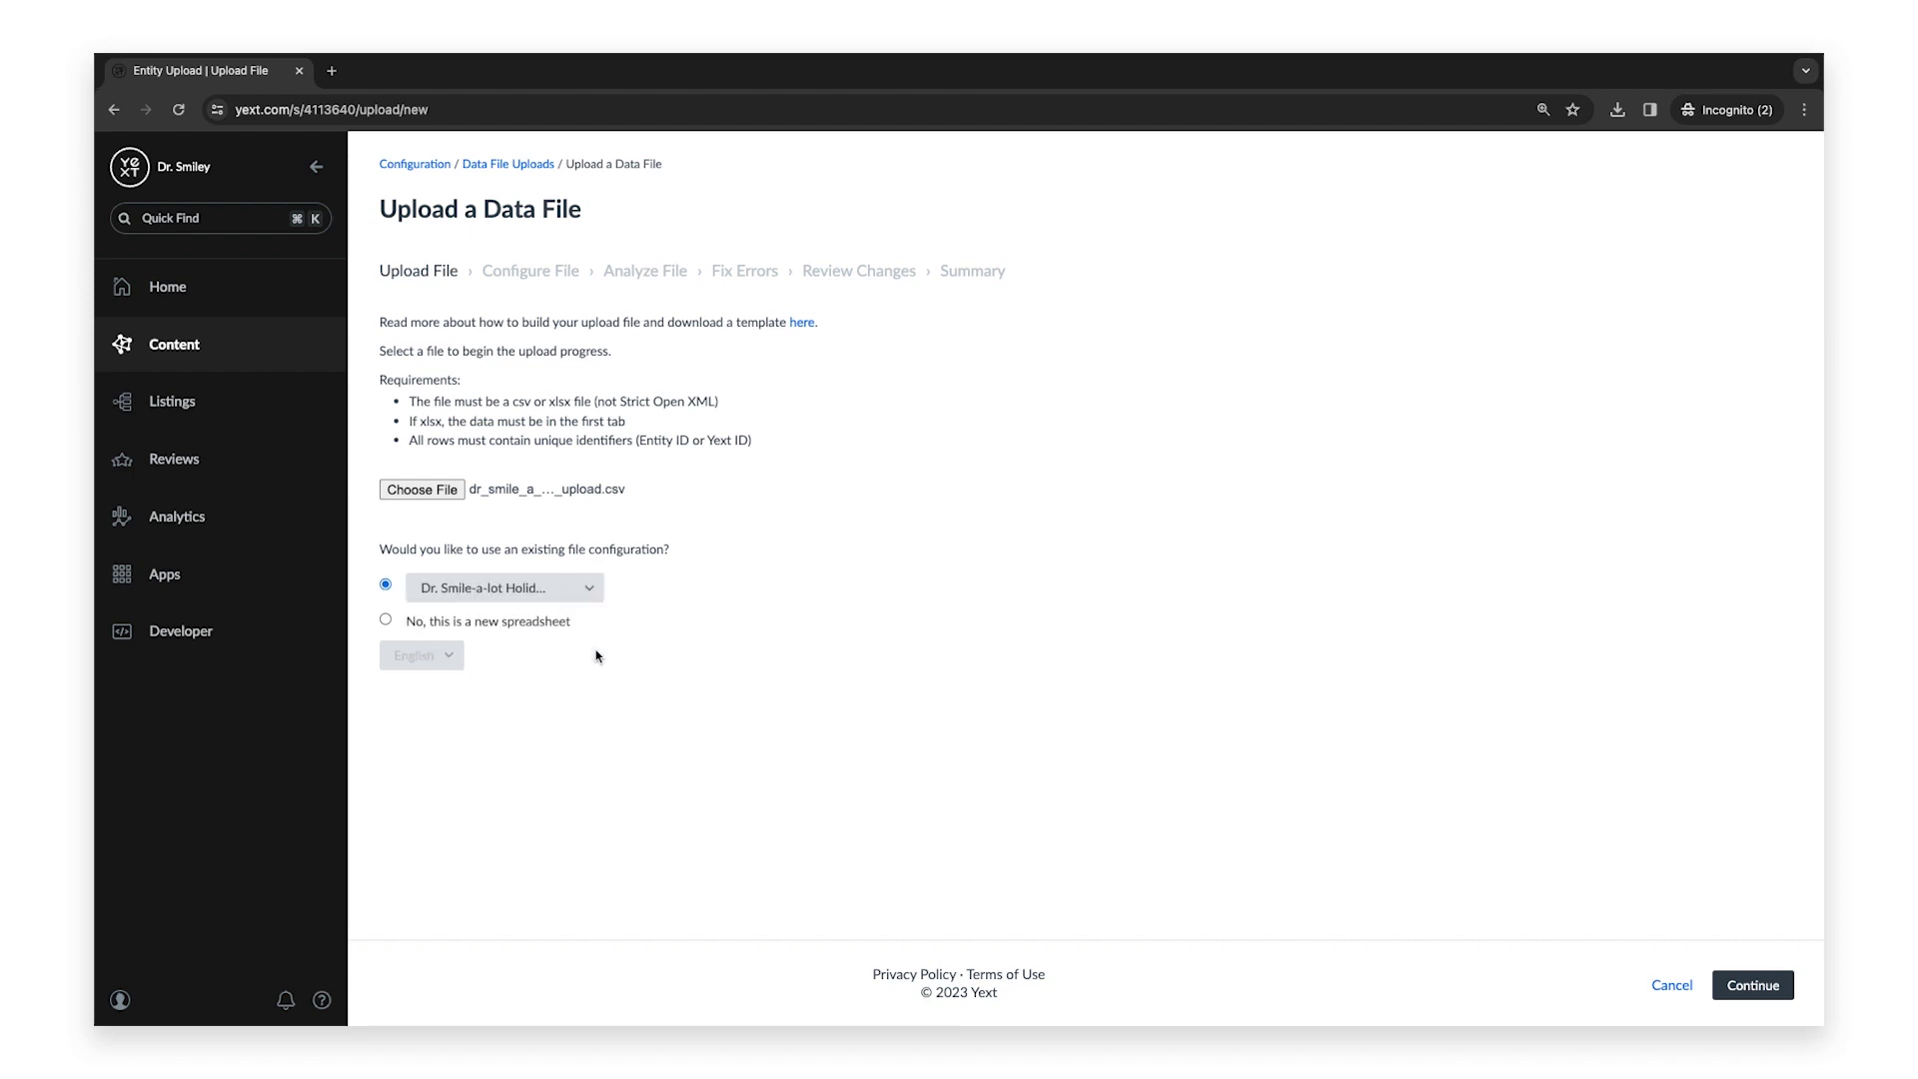
left_click(431, 626)
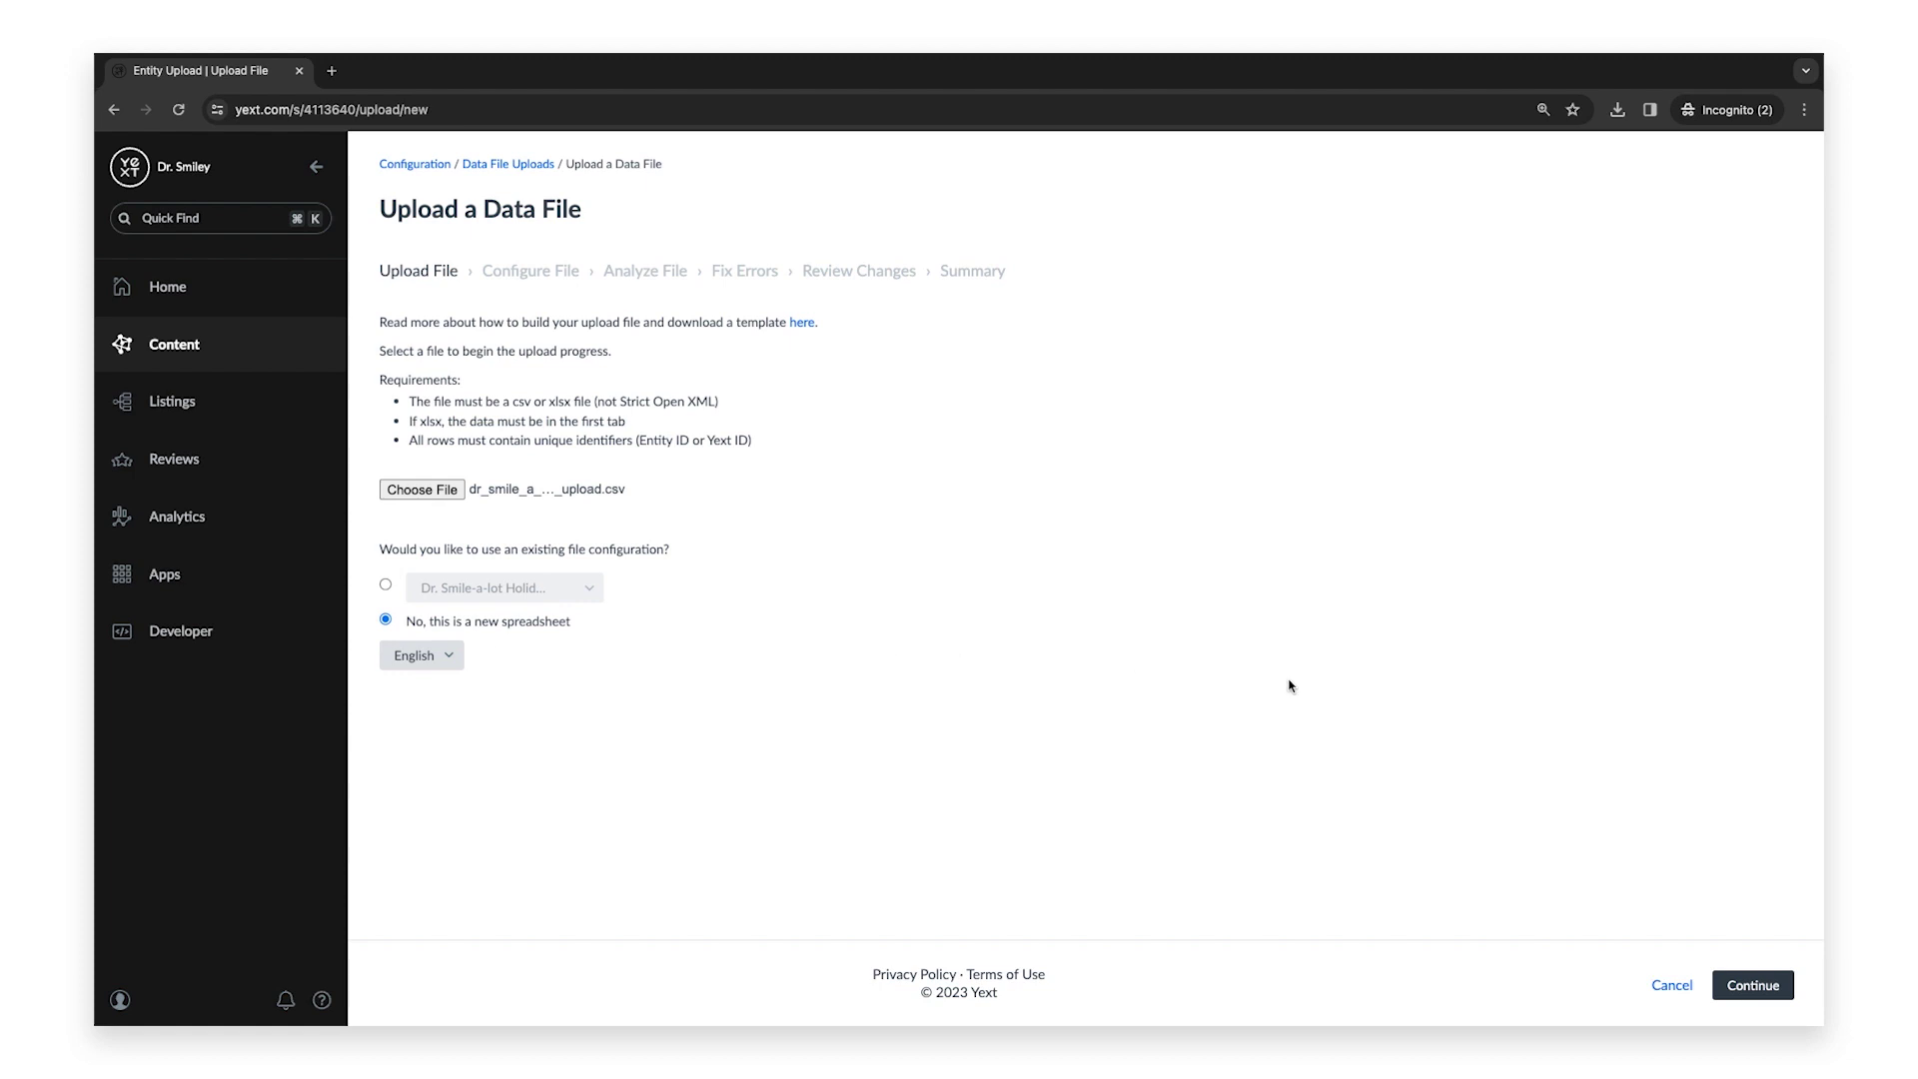
- Map the Date column to Holiday Hours > Date and the Time column to Holiday Hours > Times
left_click(1755, 986)
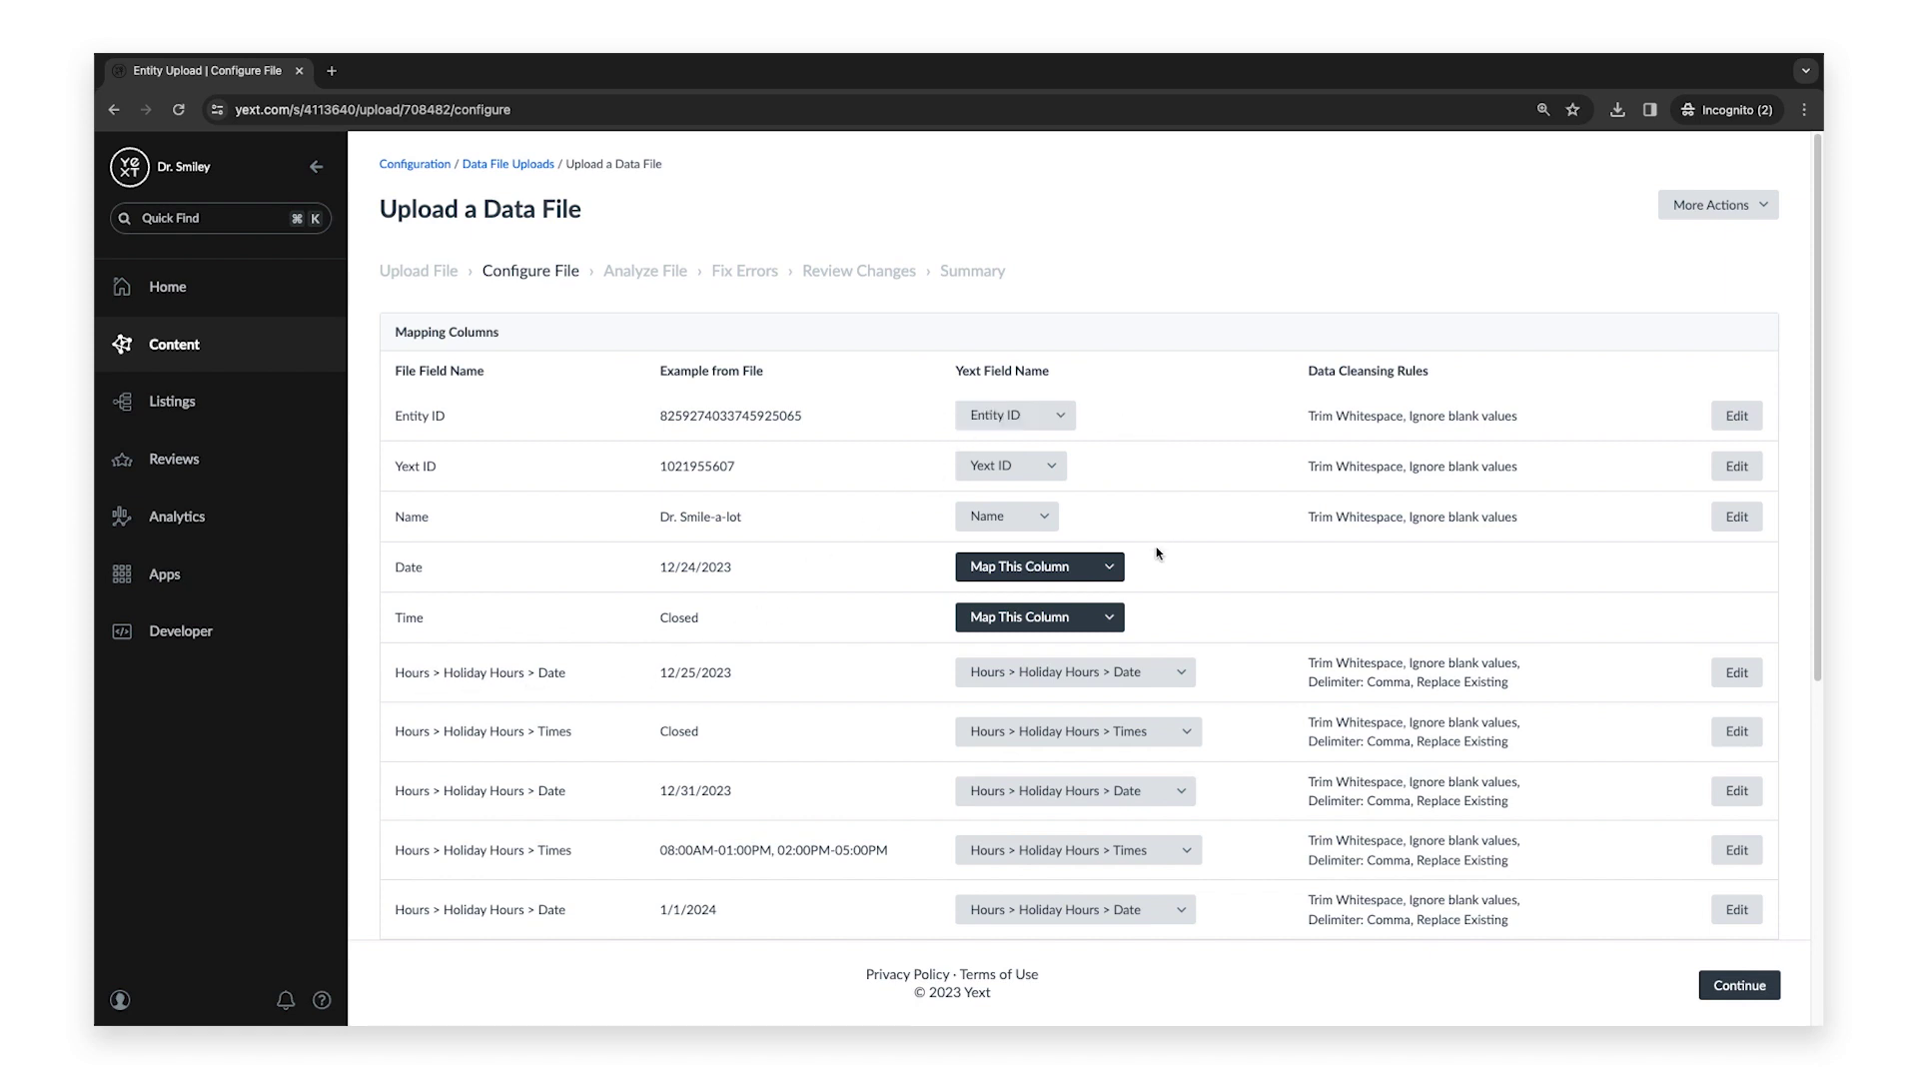
left_click(1110, 566)
type("holiday ")
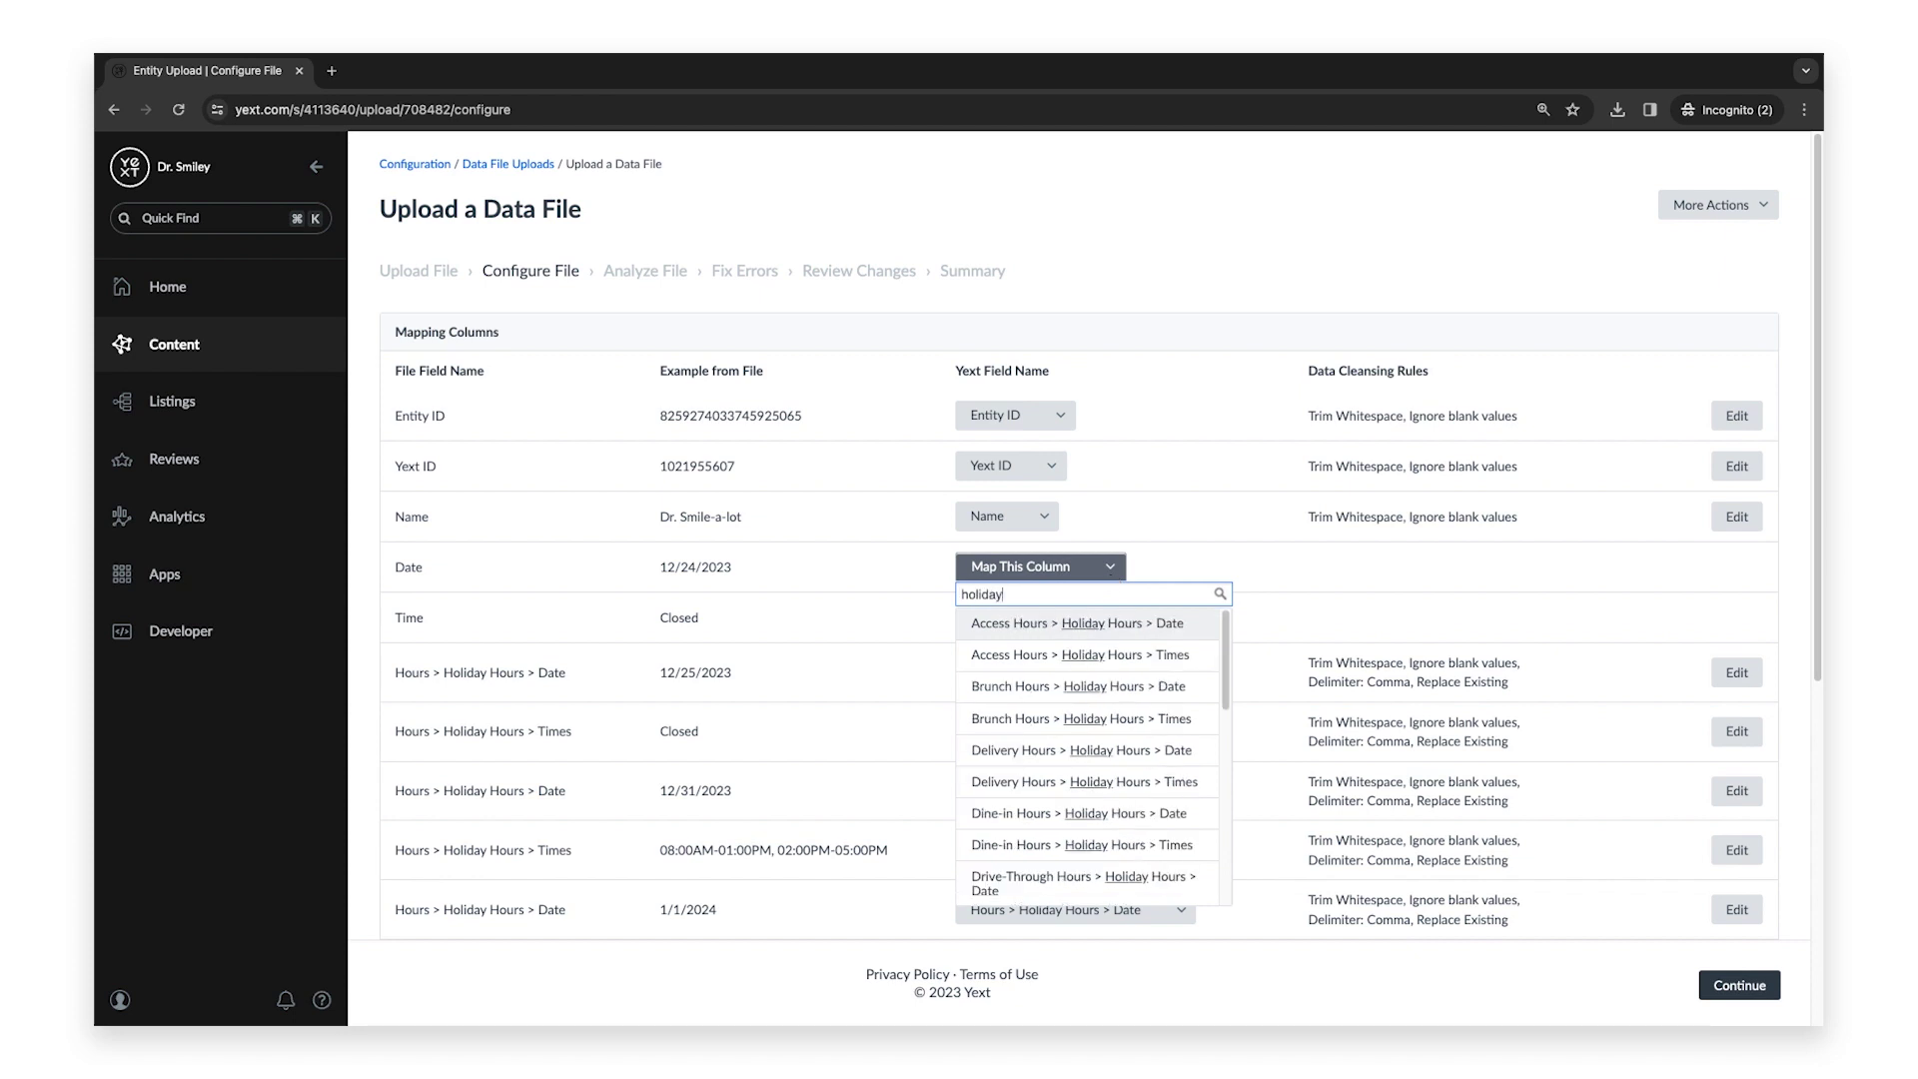
type("hours")
scroll(1122, 699, "down", 2)
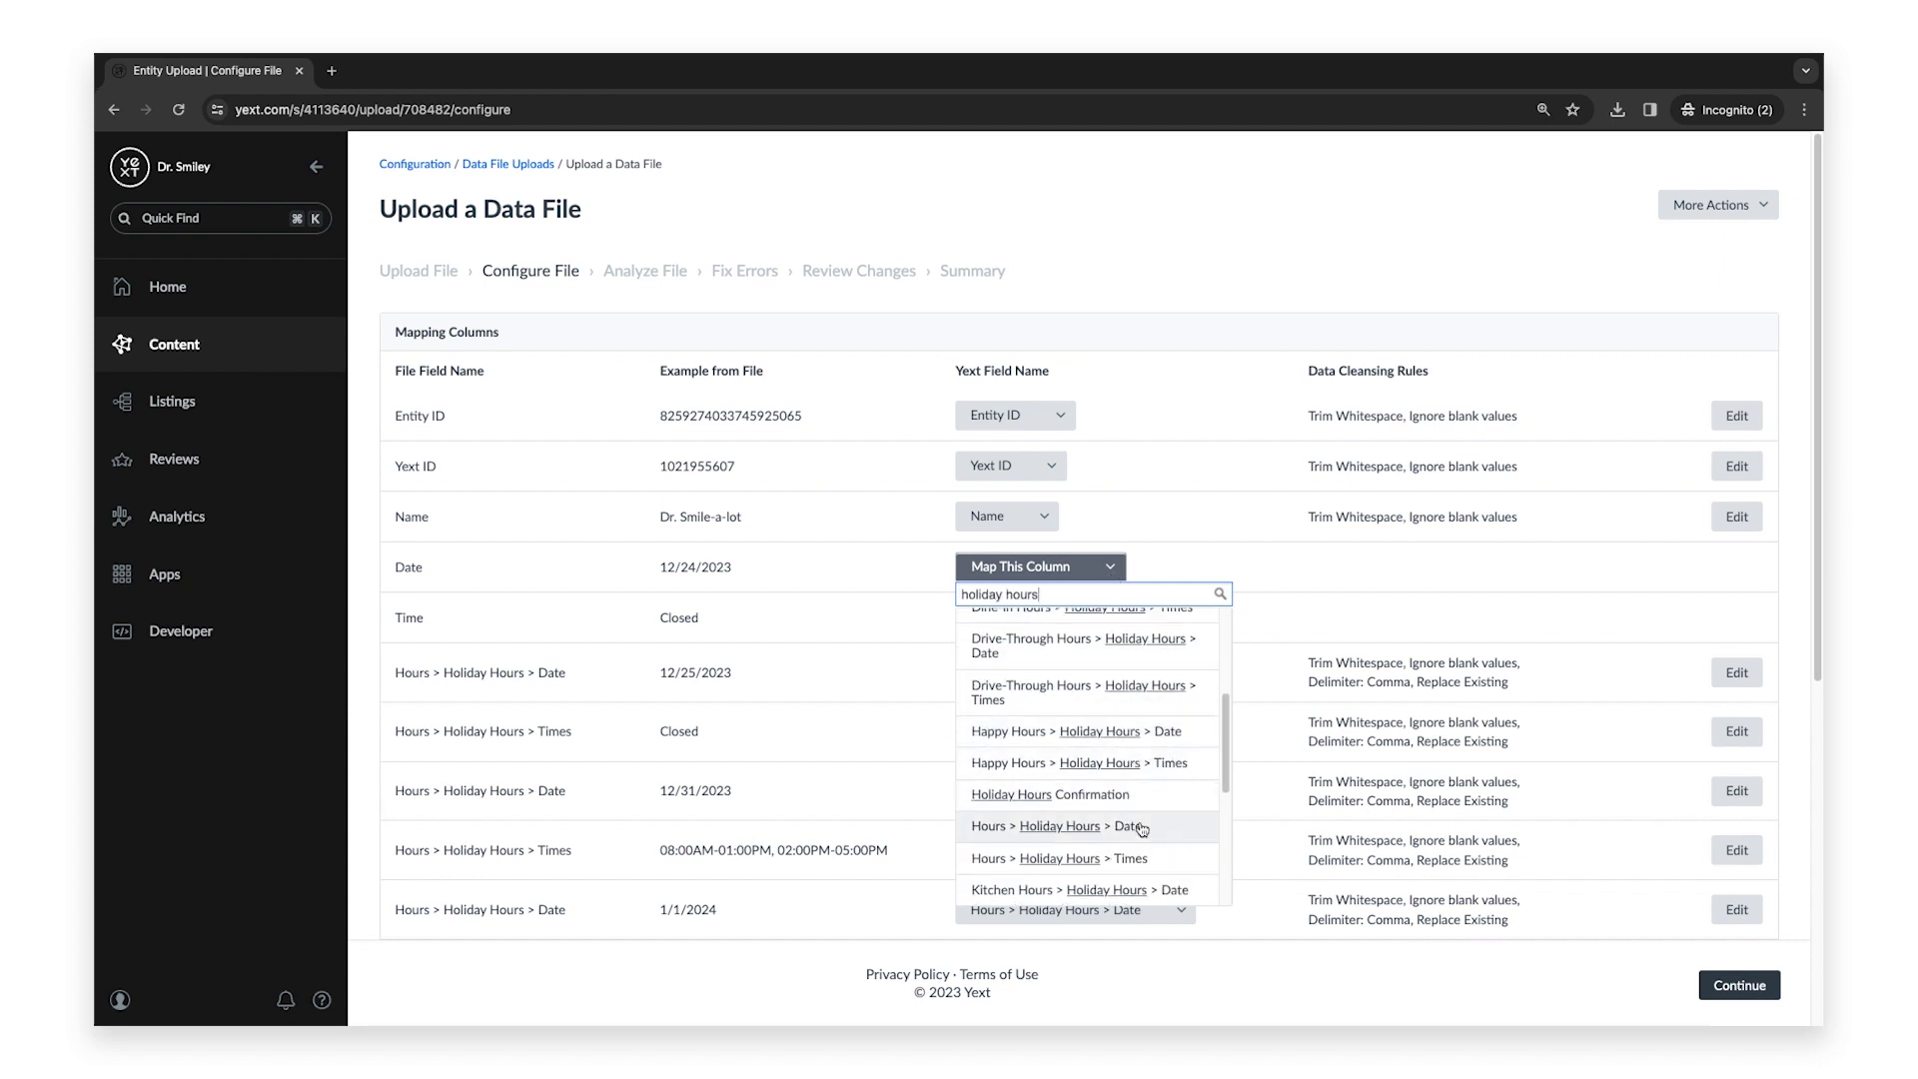
left_click(1179, 828)
left_click(1107, 629)
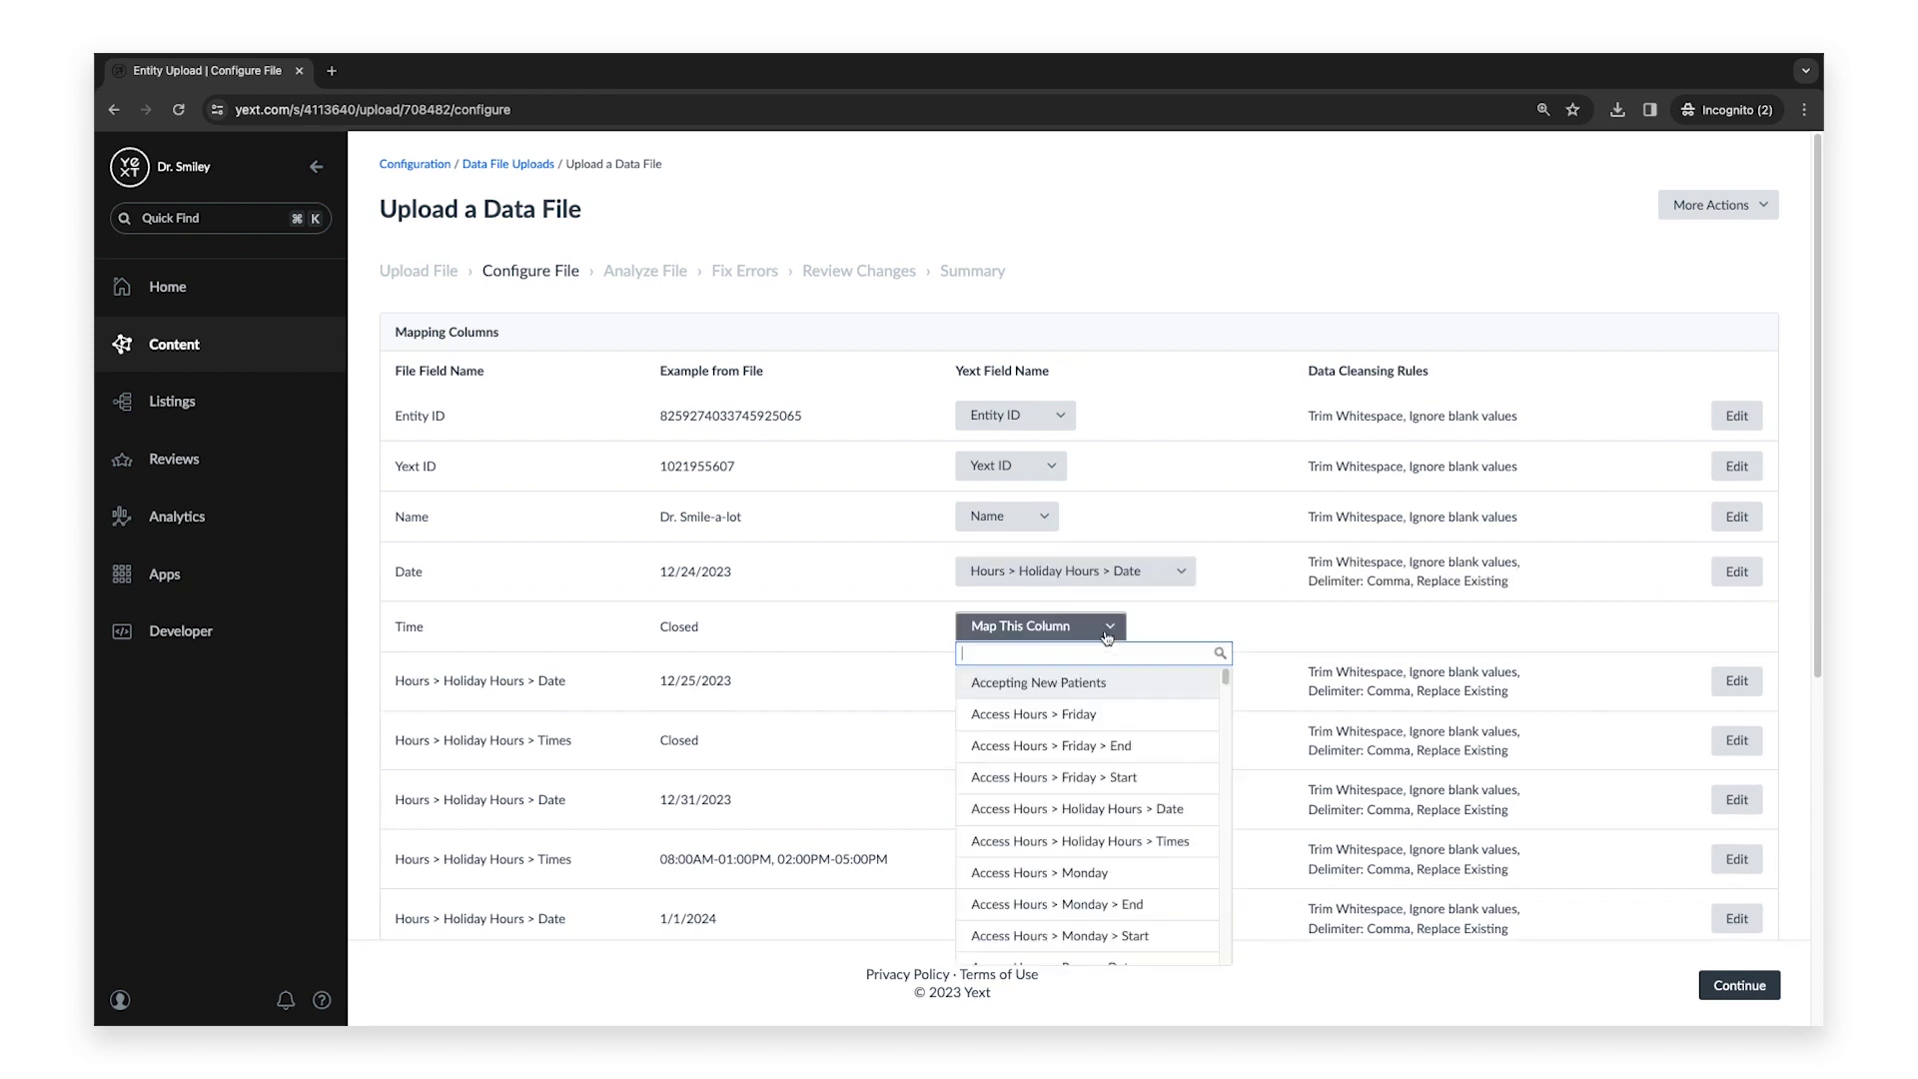
type("holiday hours")
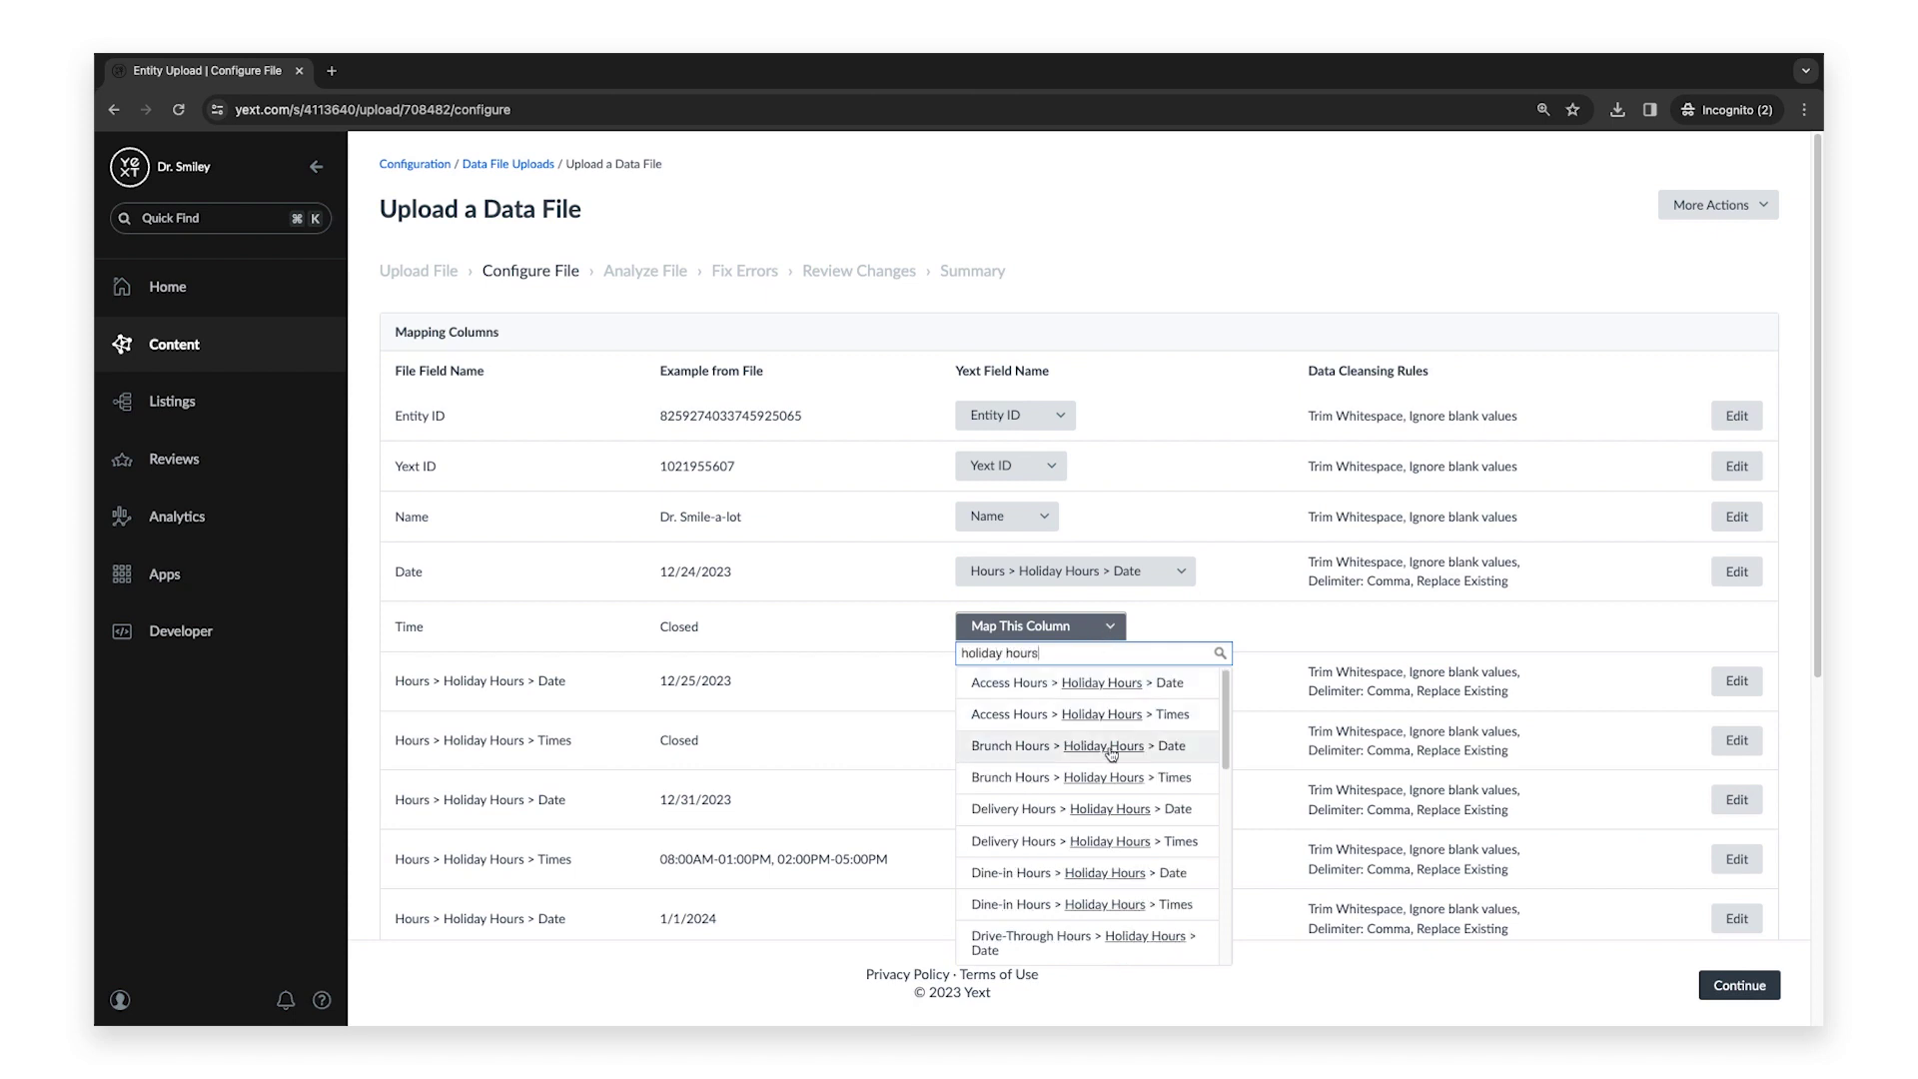
scroll(1111, 770, "down", 3)
left_click(1149, 809)
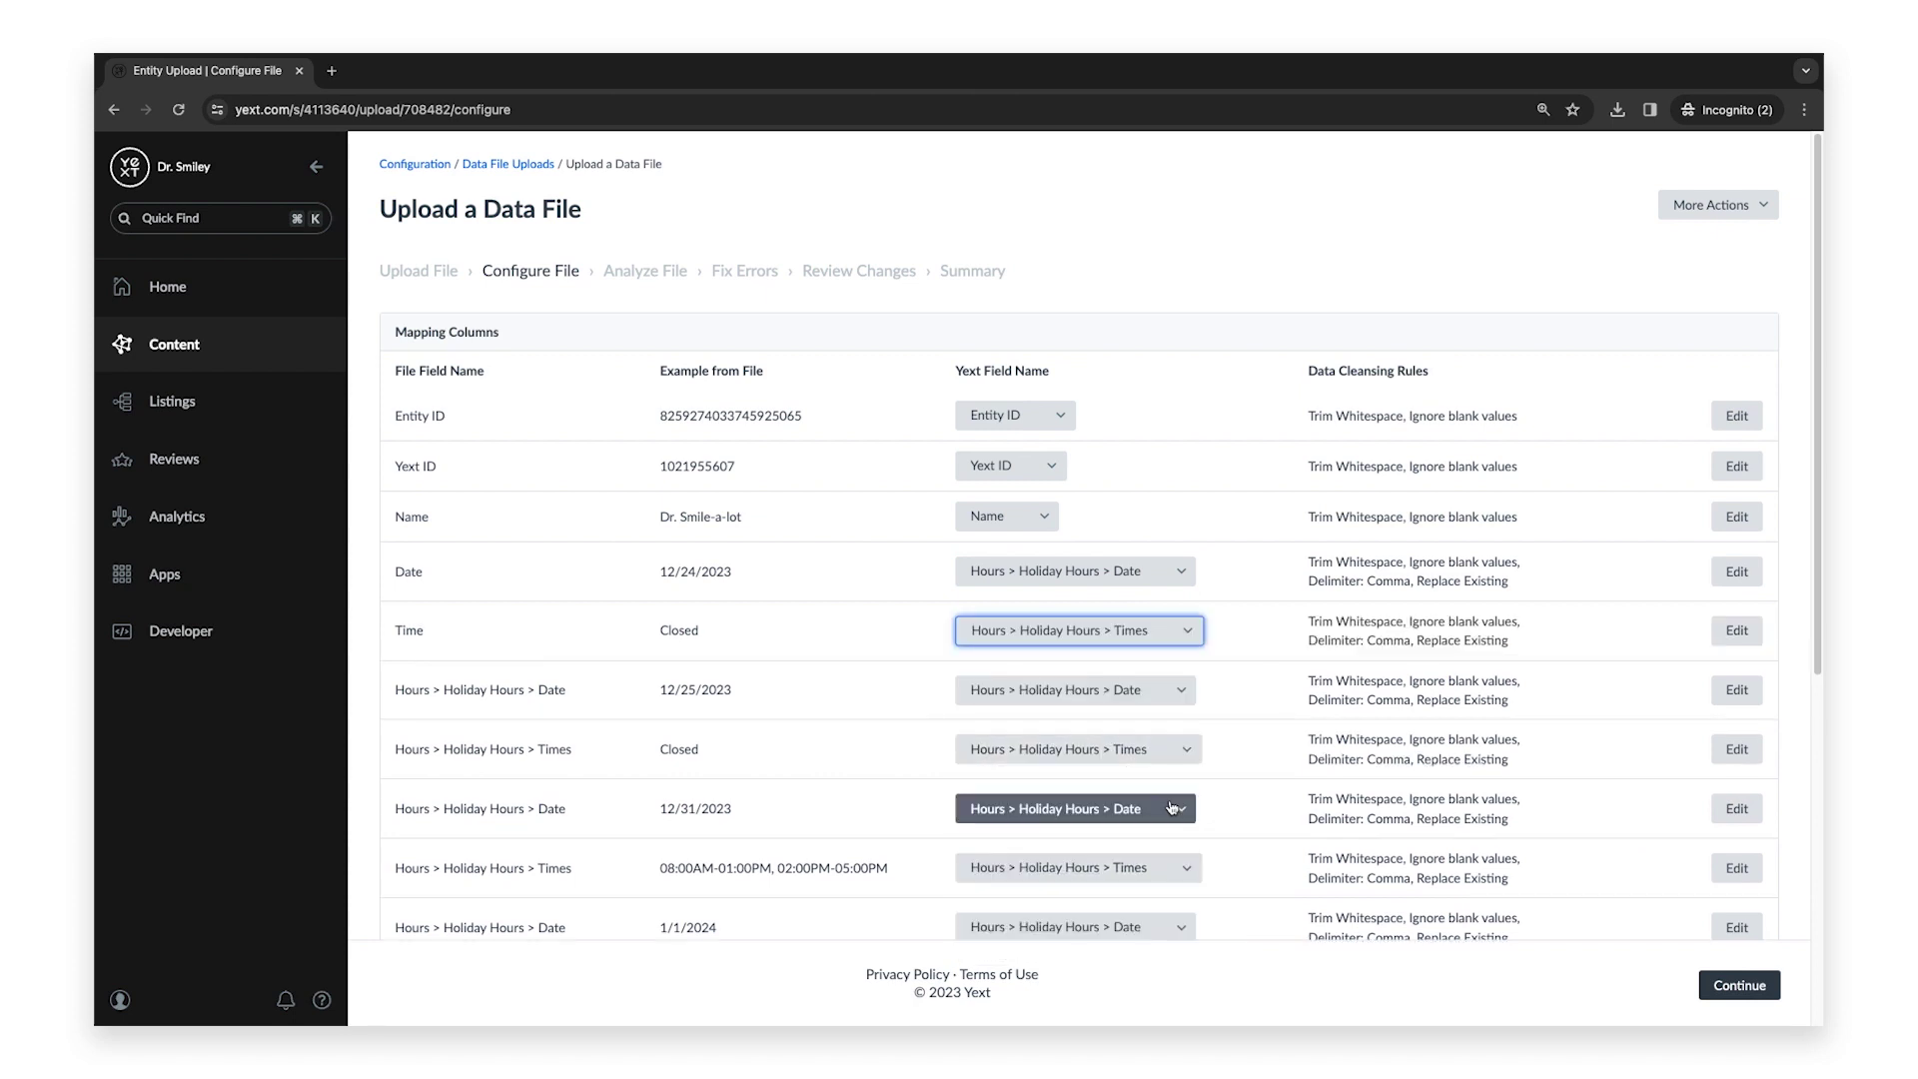
left_click(1259, 637)
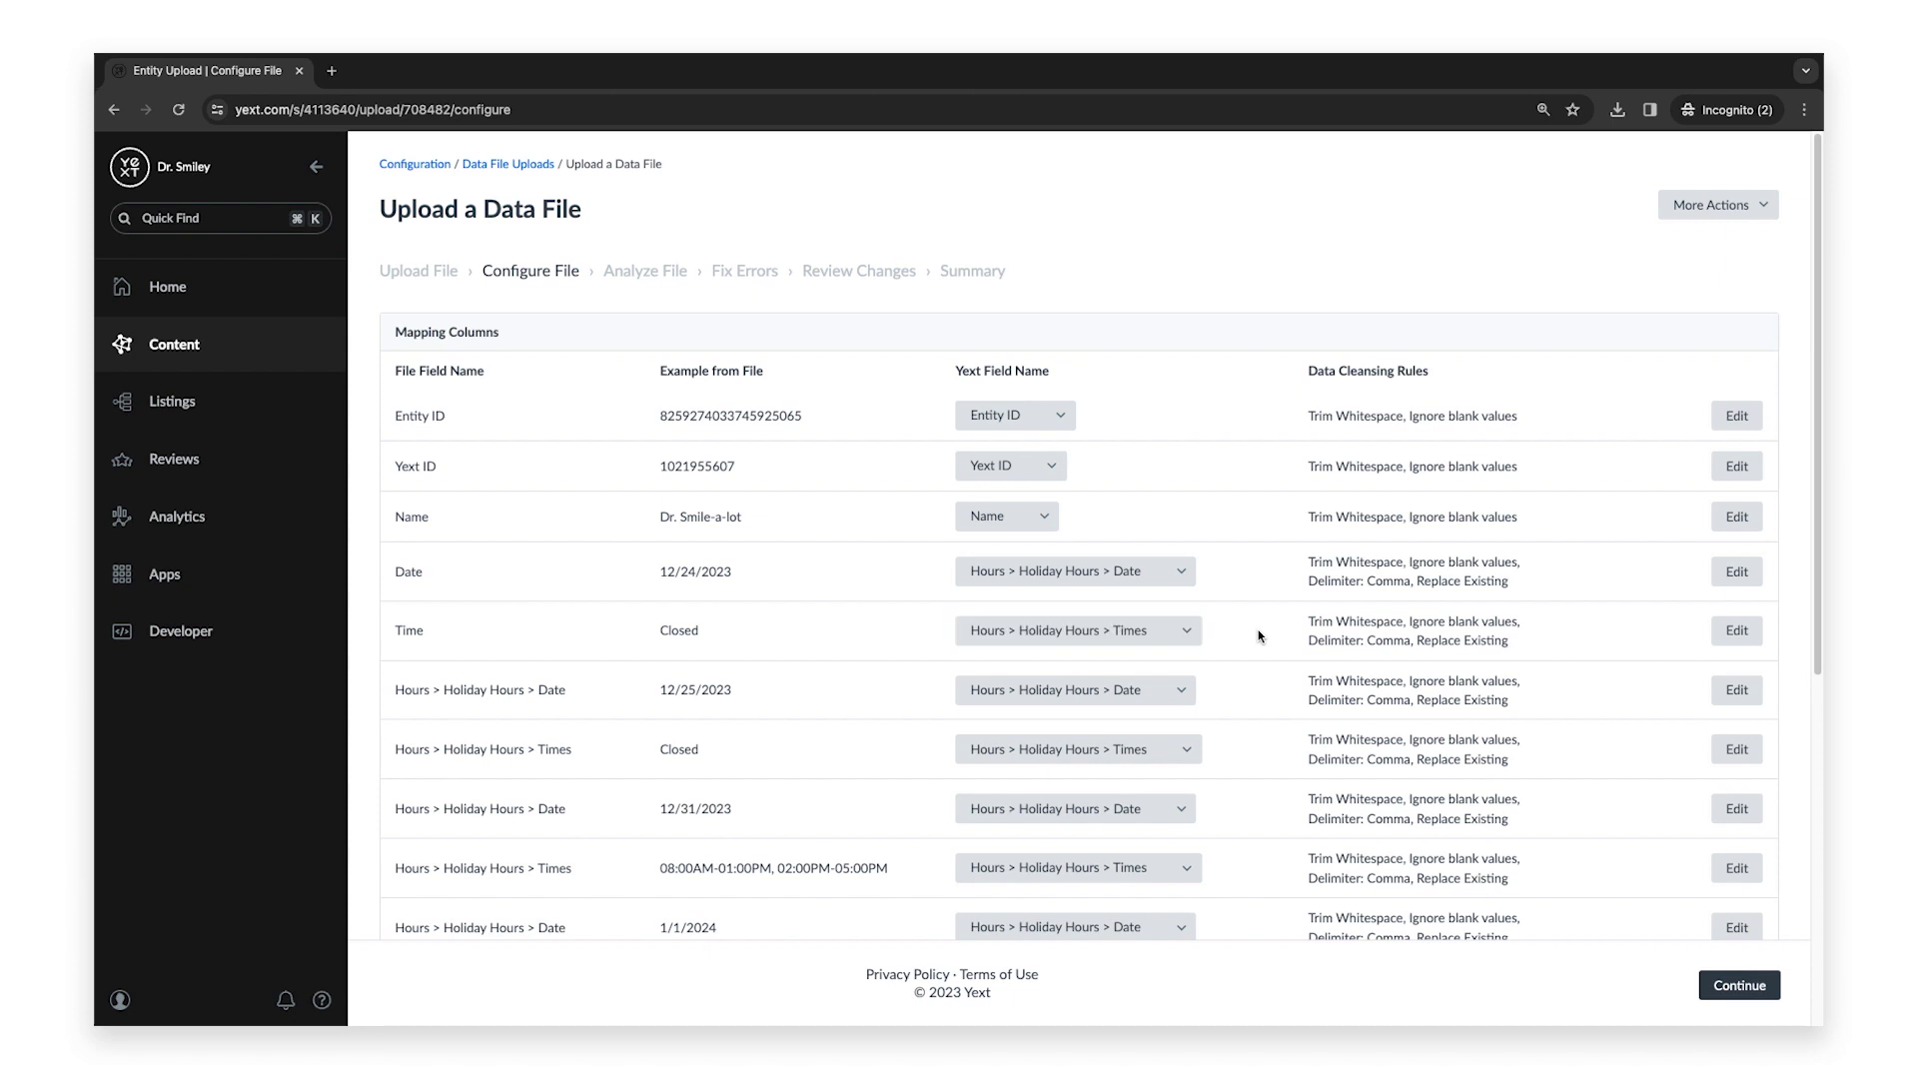
- Remove the comma delimiter rule from the 08:00AM-01:00PM, 02:00PM-05:00PM Times column
scroll(1259, 635, "down", 2)
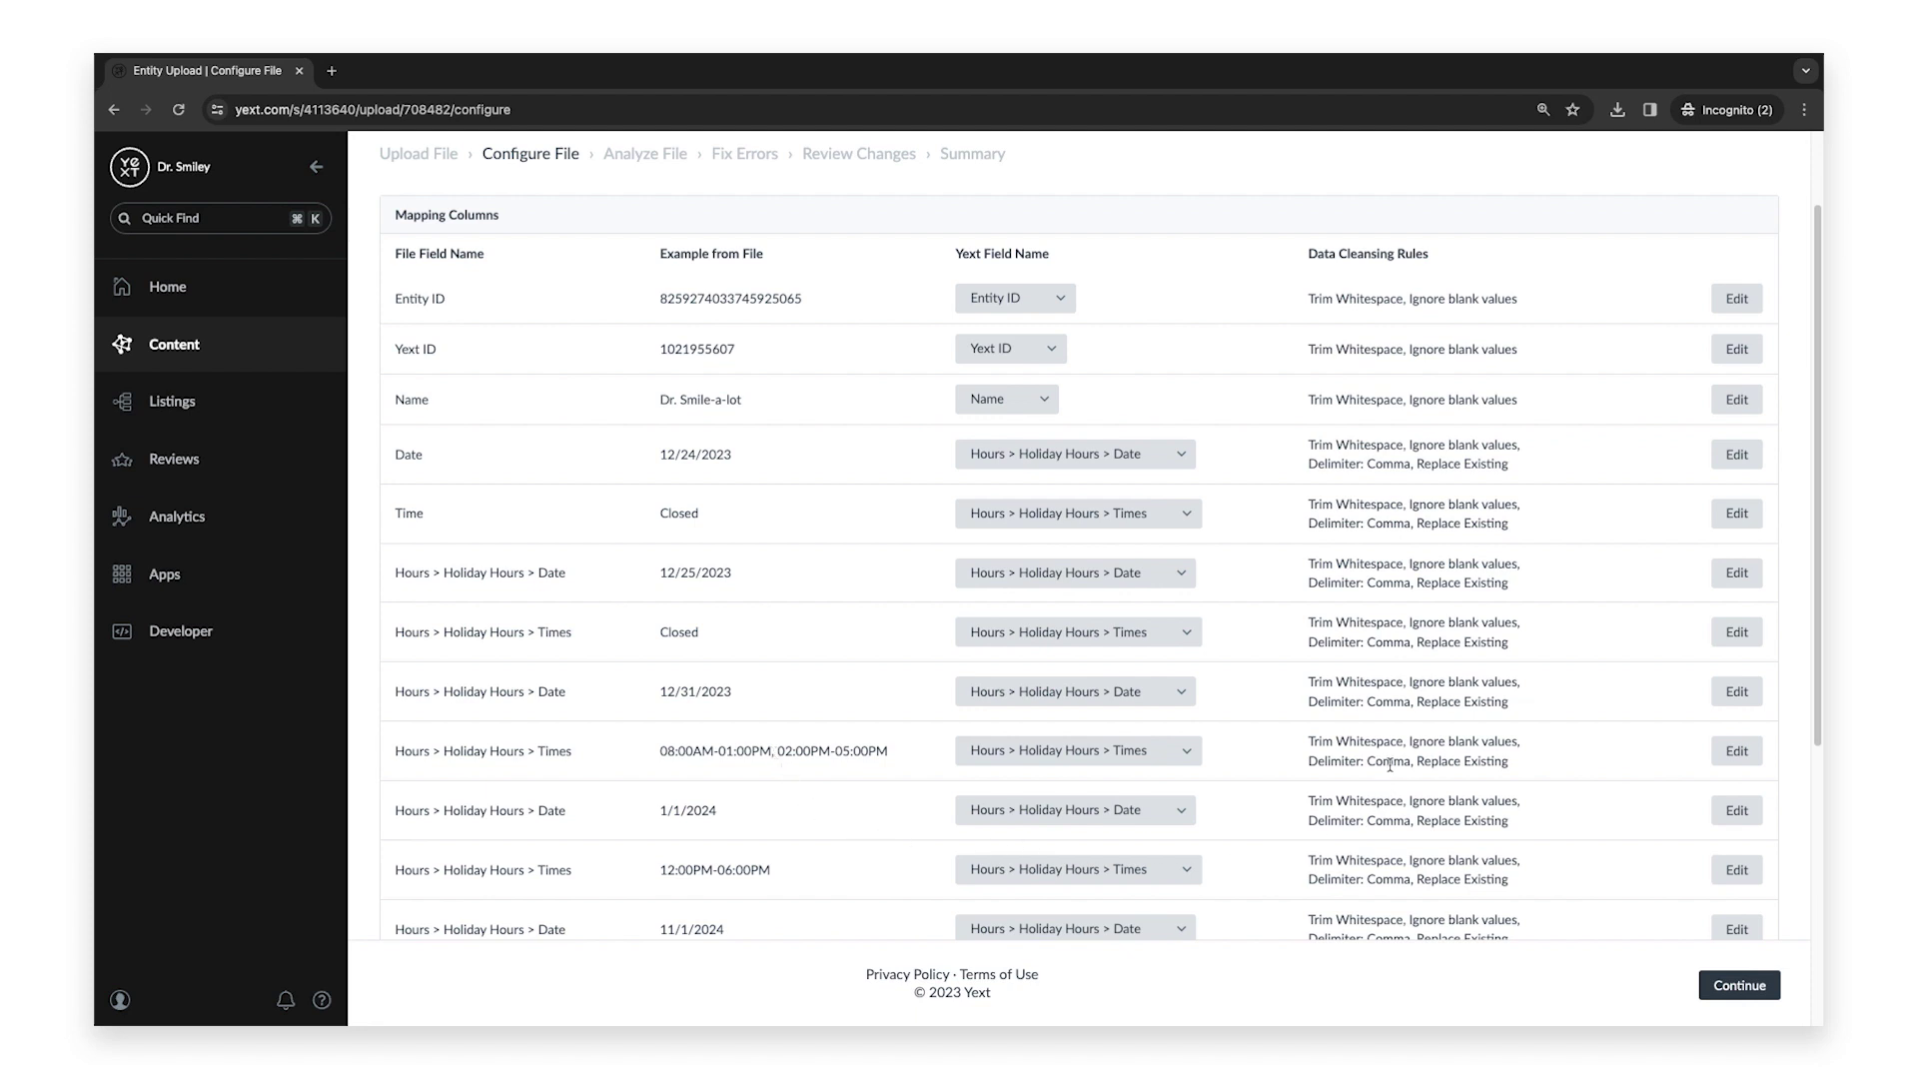
left_click(1738, 752)
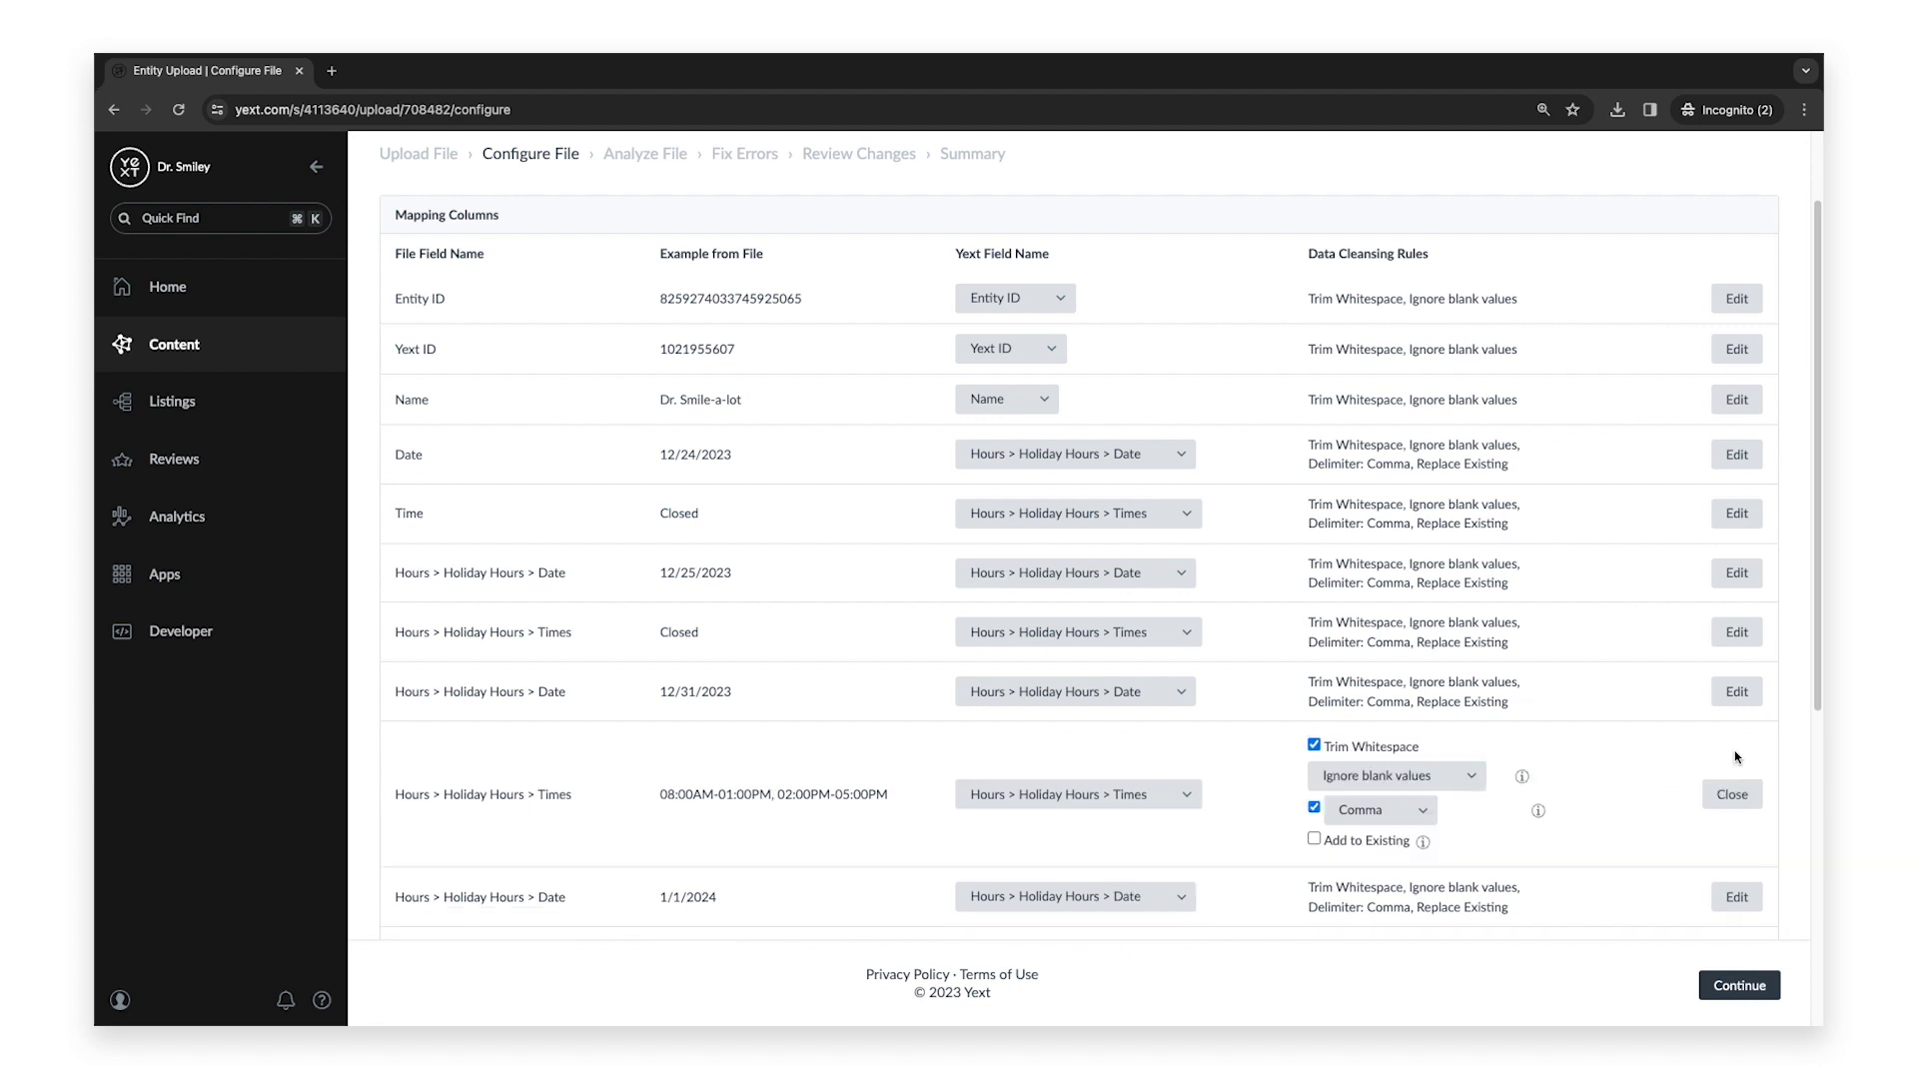
left_click(1314, 808)
left_click(1732, 794)
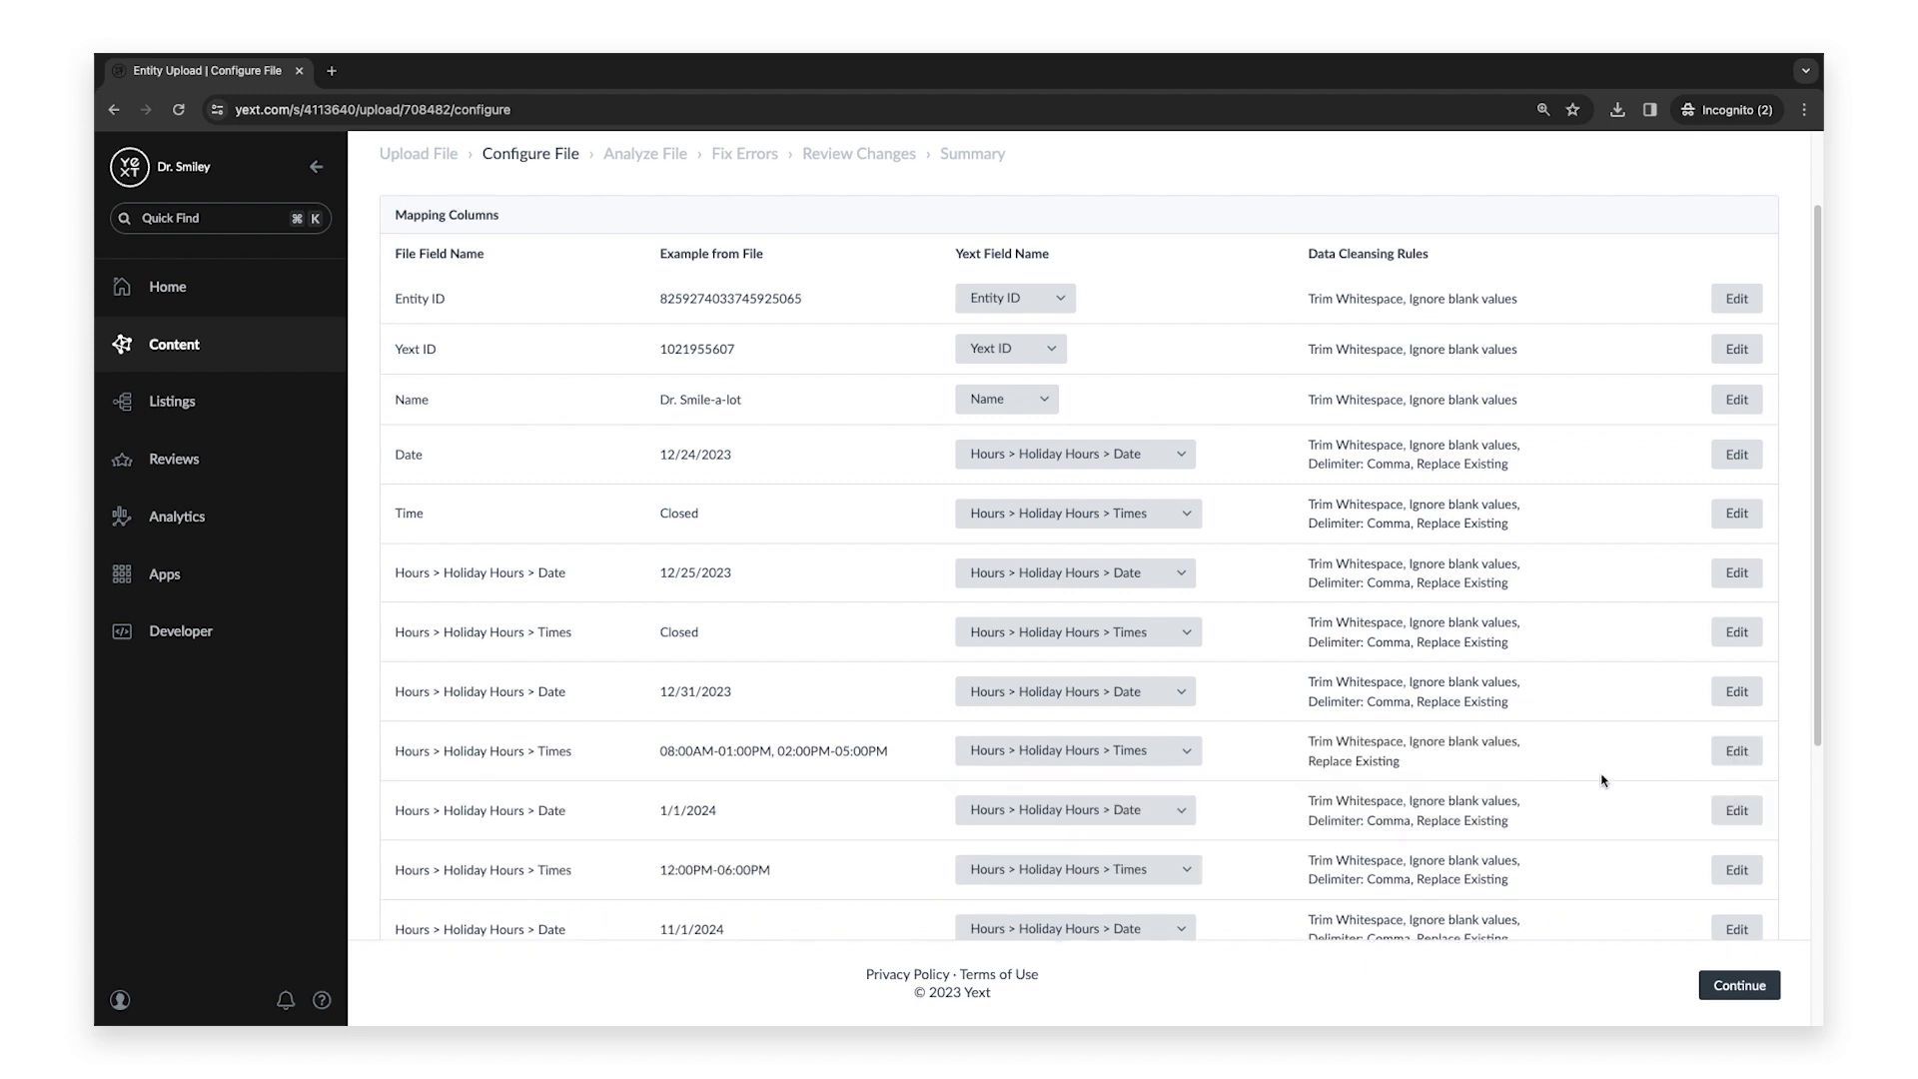
scroll(1602, 781, "down", 5)
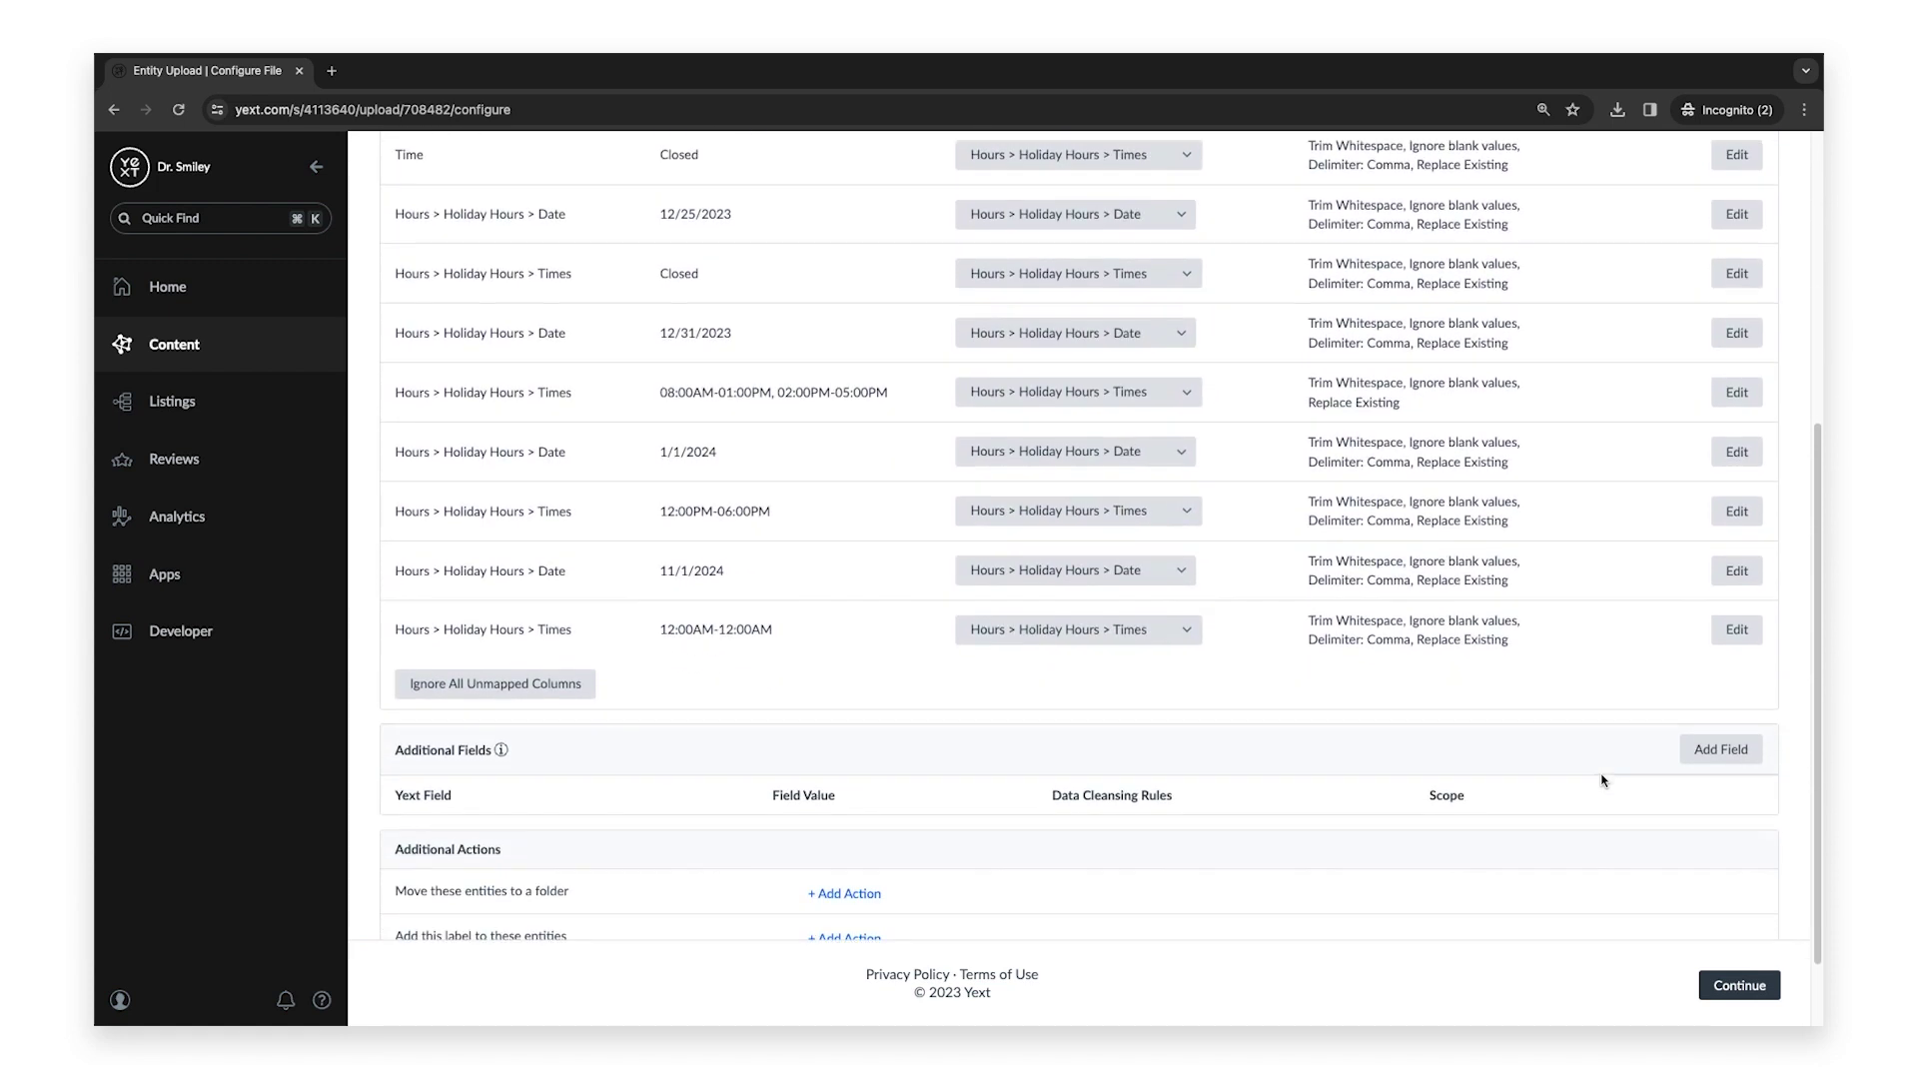
scroll(1602, 780, "down", 1)
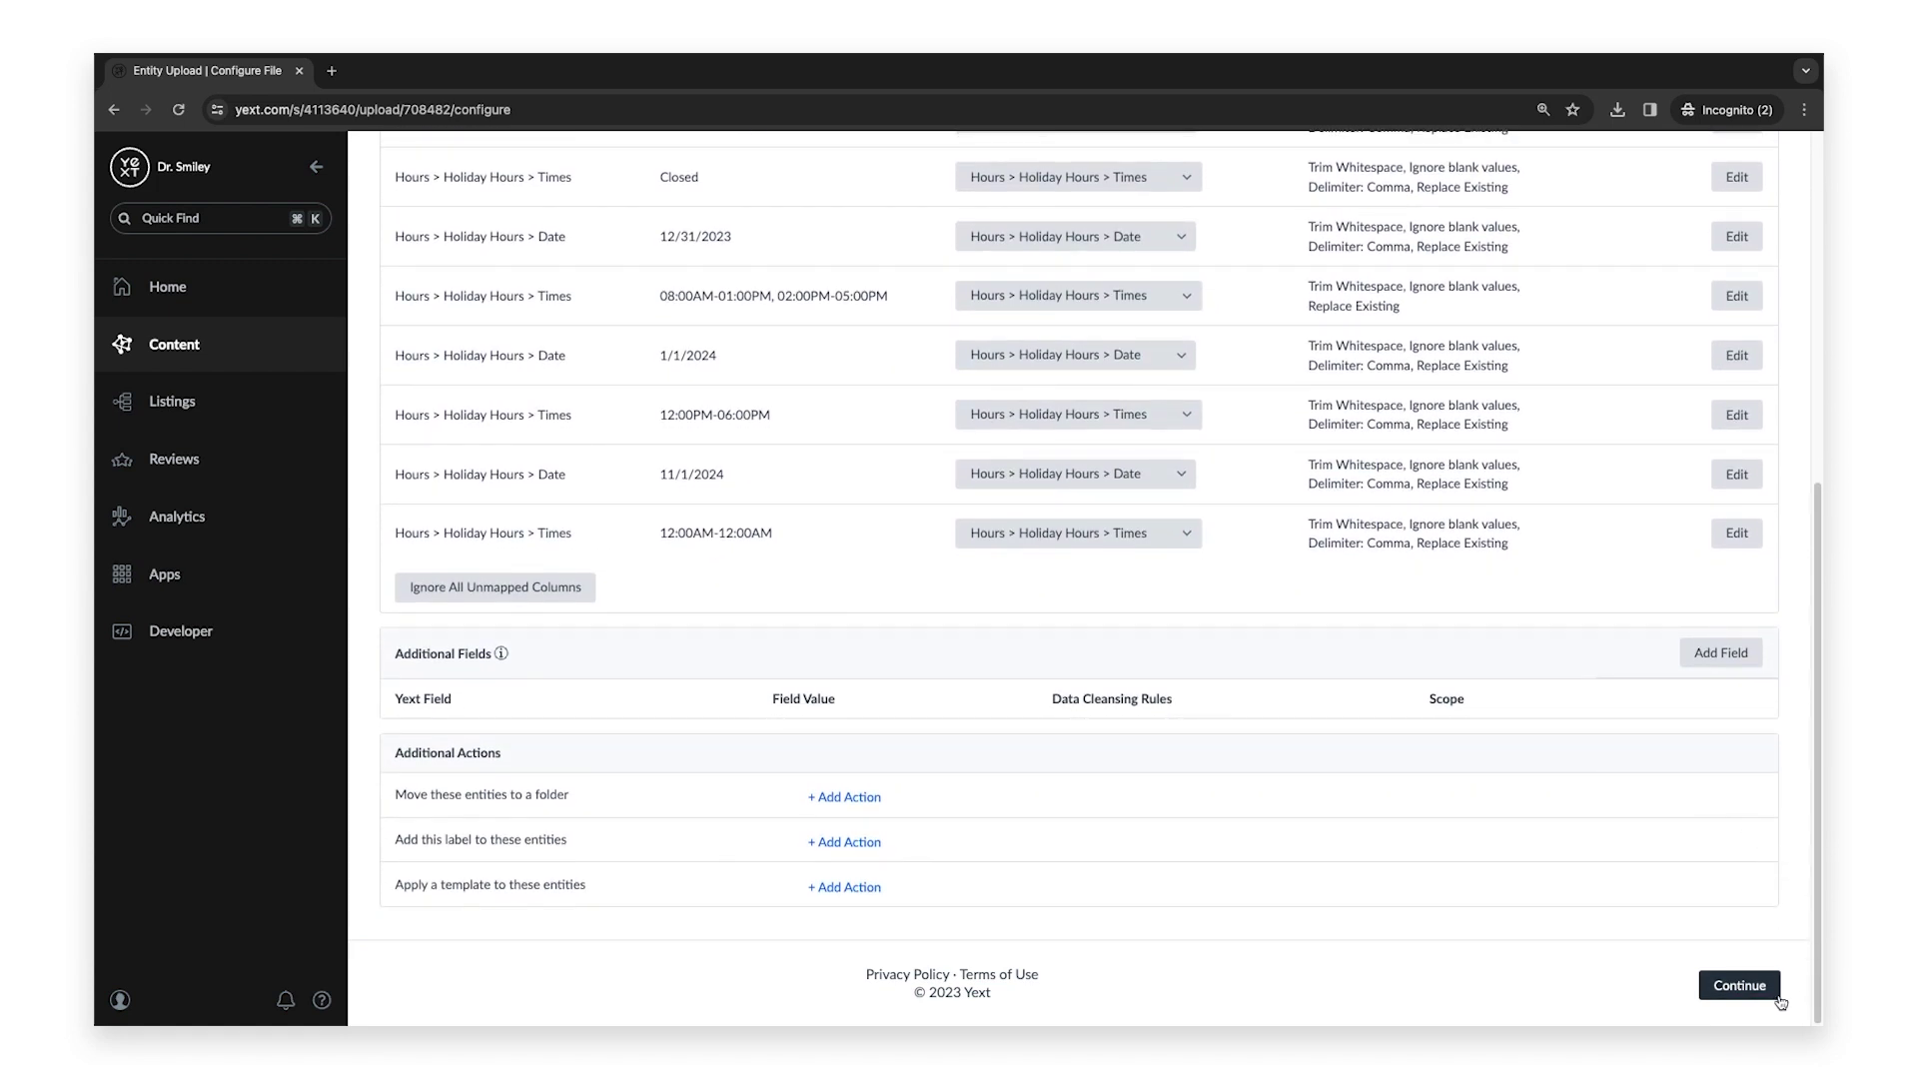
- Submit the mapping and acknowledge no new entities and 2 updated entities
left_click(1740, 986)
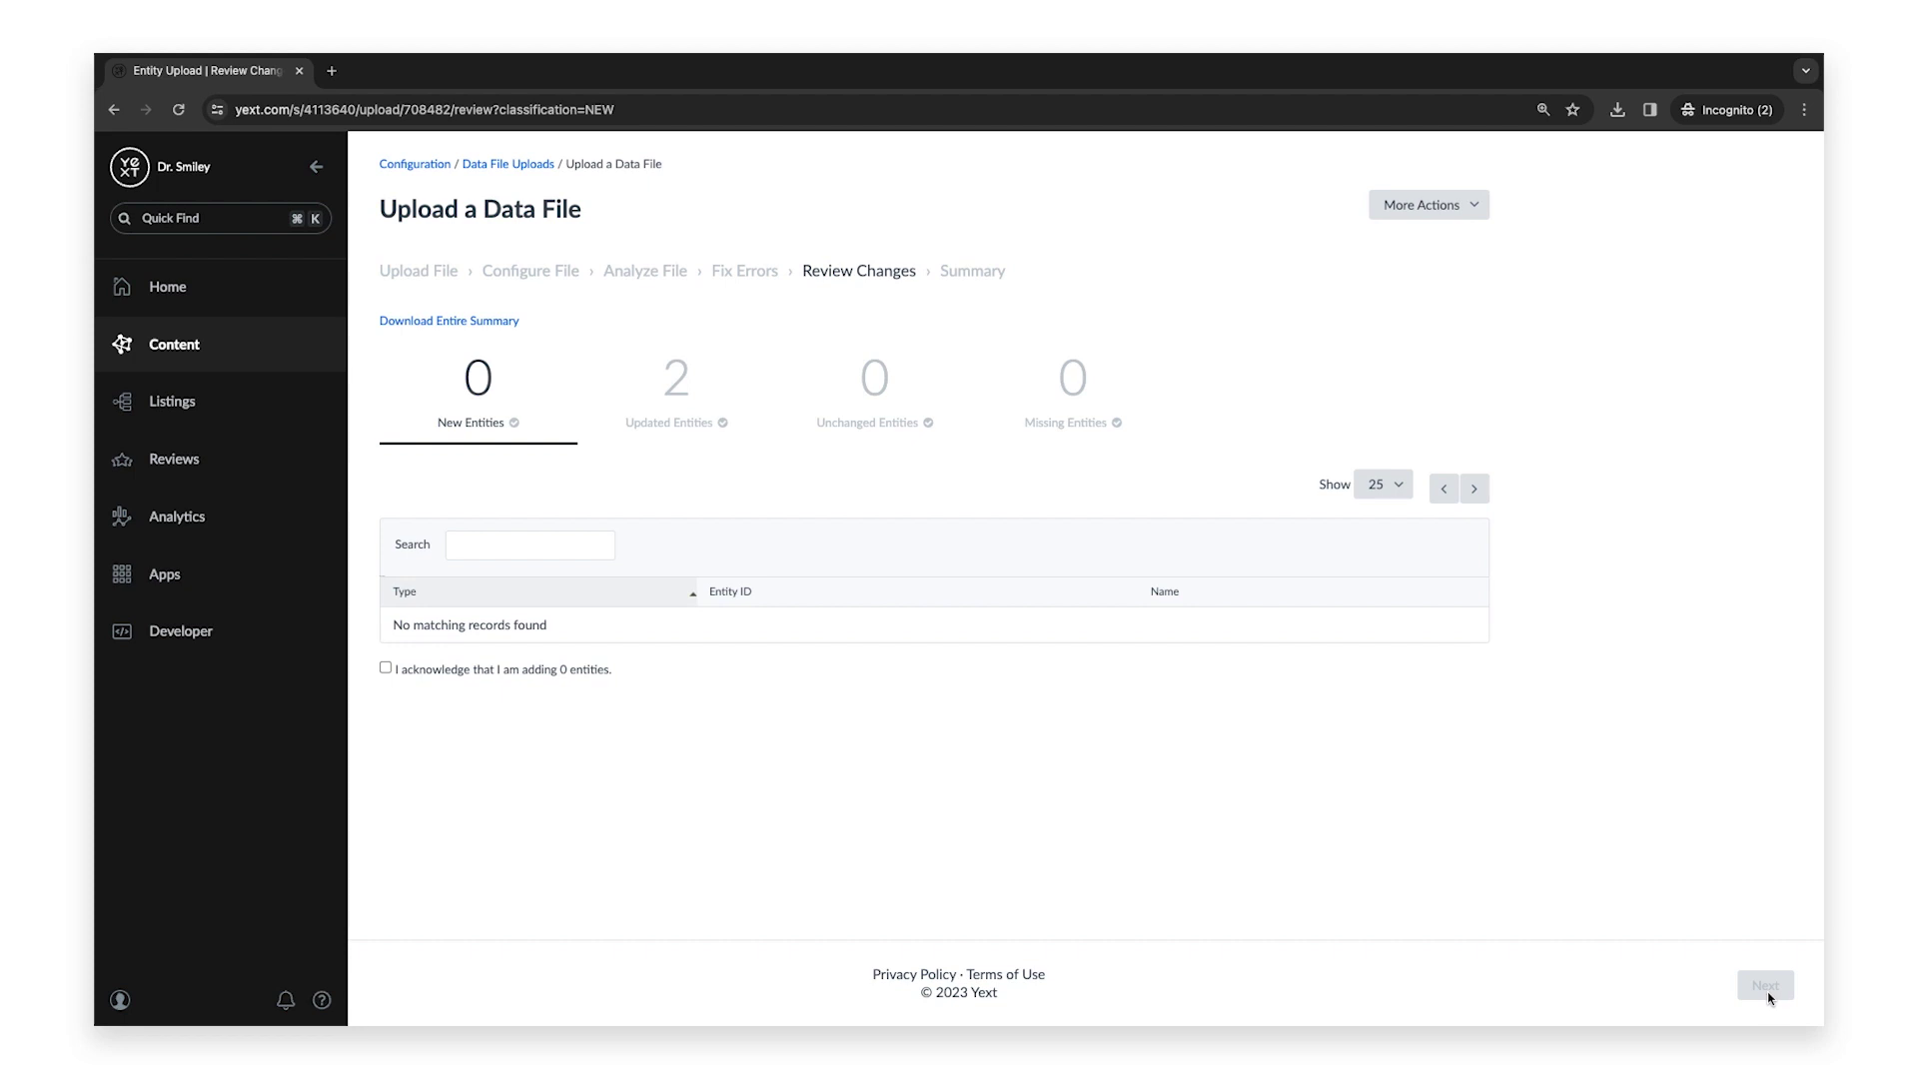
left_click(385, 669)
left_click(1766, 986)
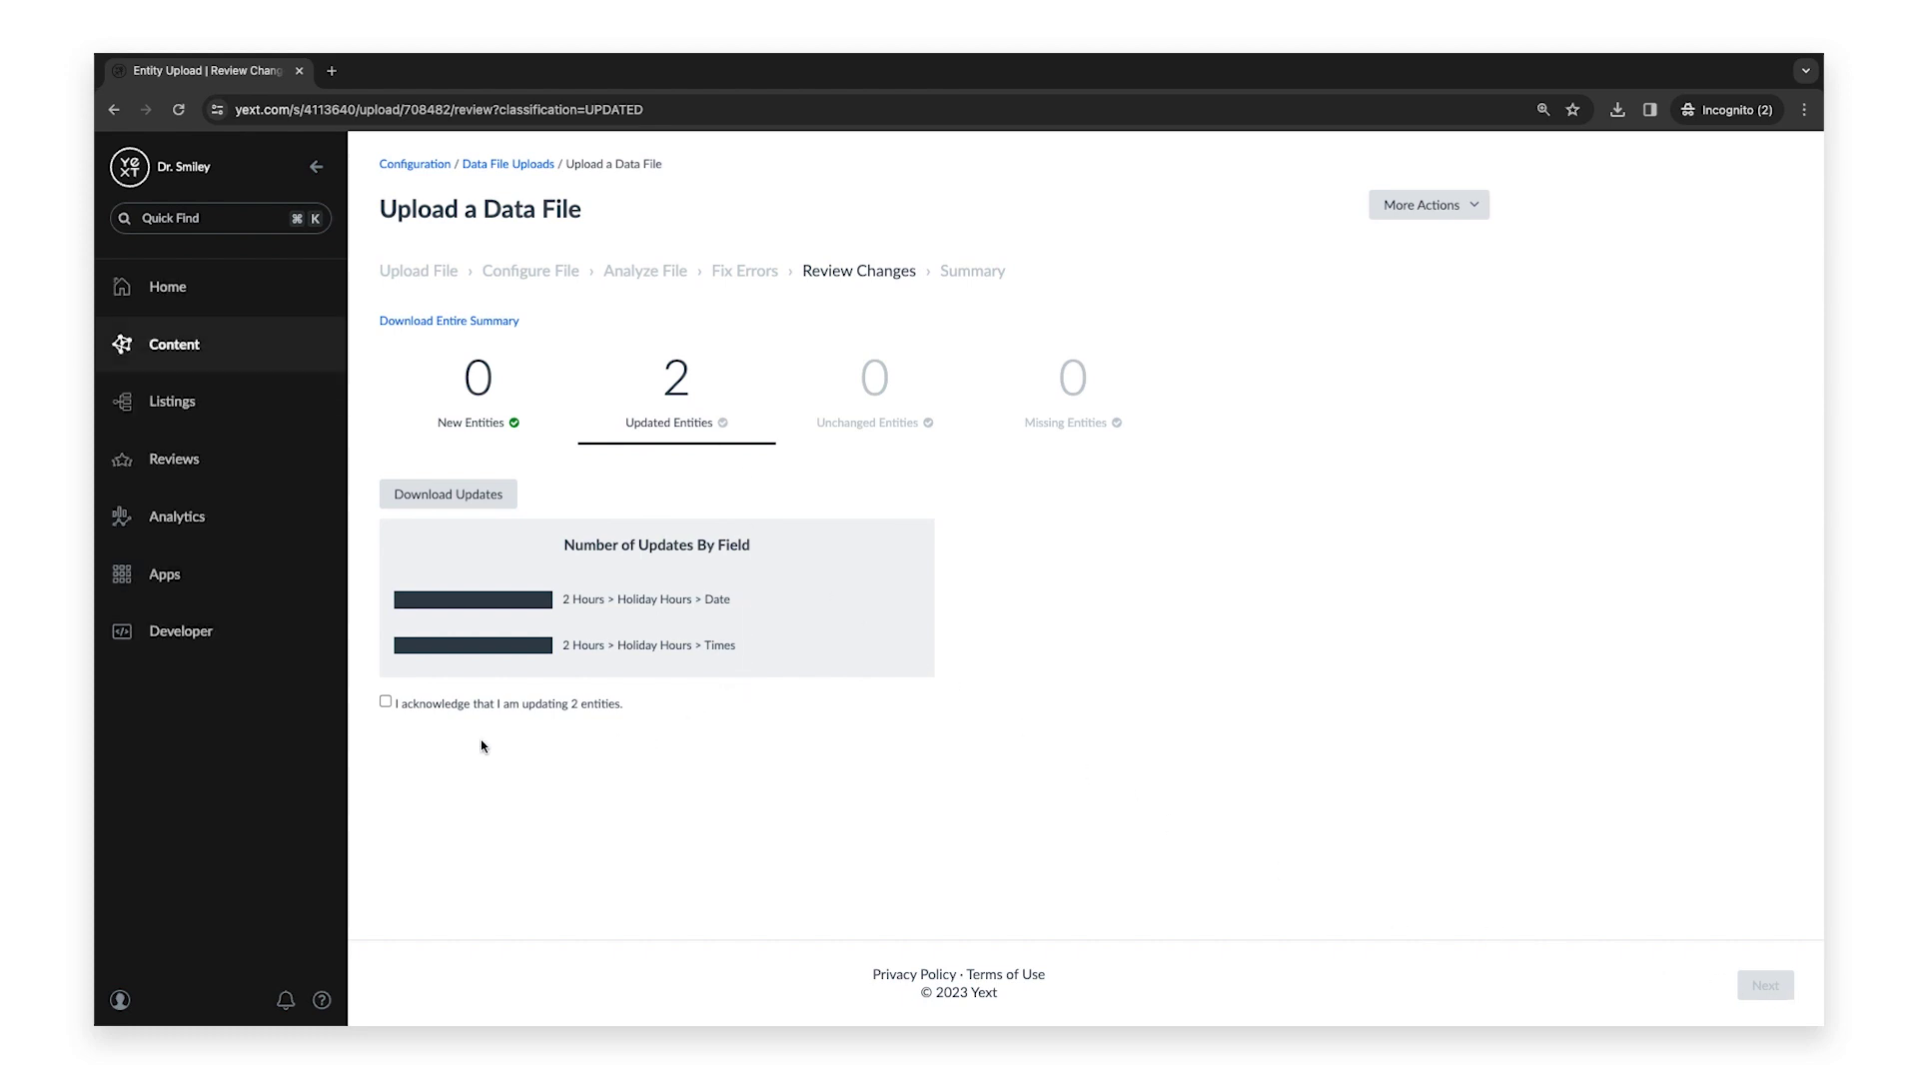
left_click(386, 702)
left_click(1788, 987)
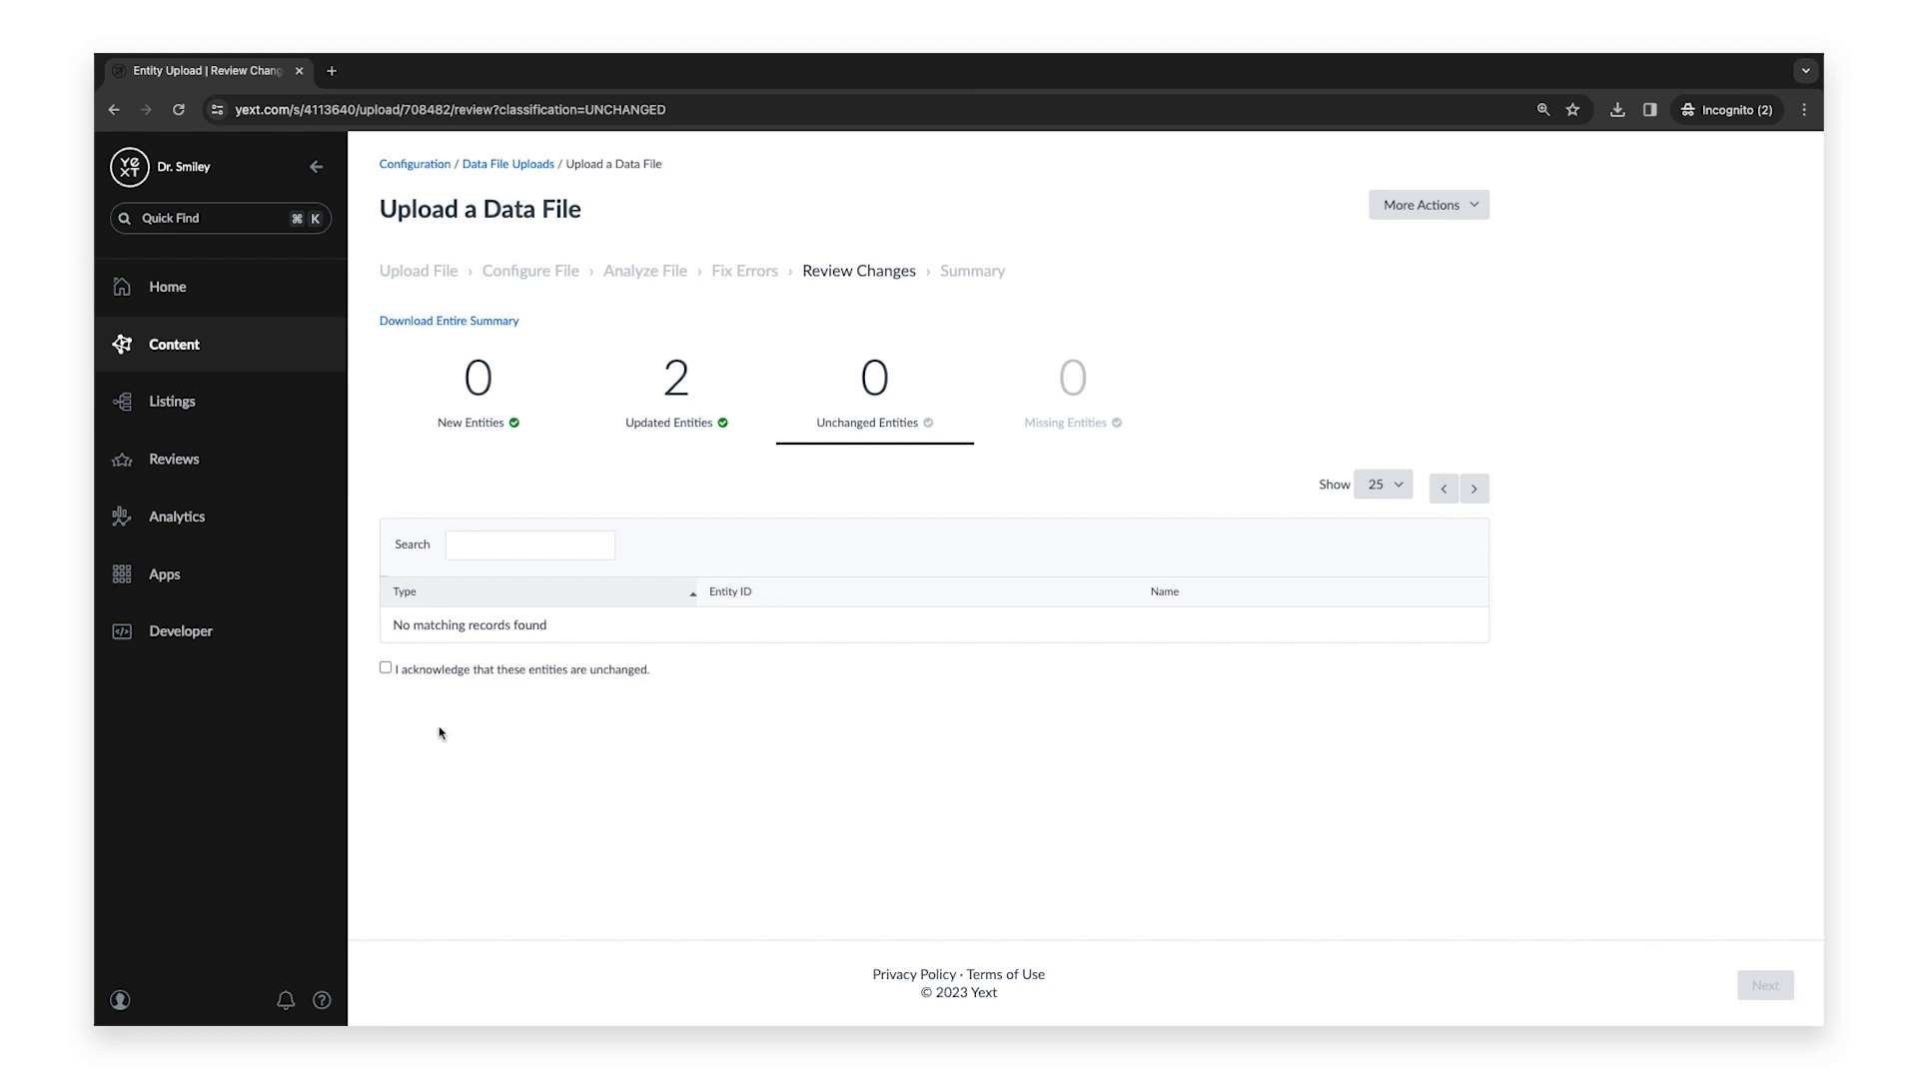
- Acknowledge no unchanged or missing entities and submit the holiday hours changes
left_click(386, 668)
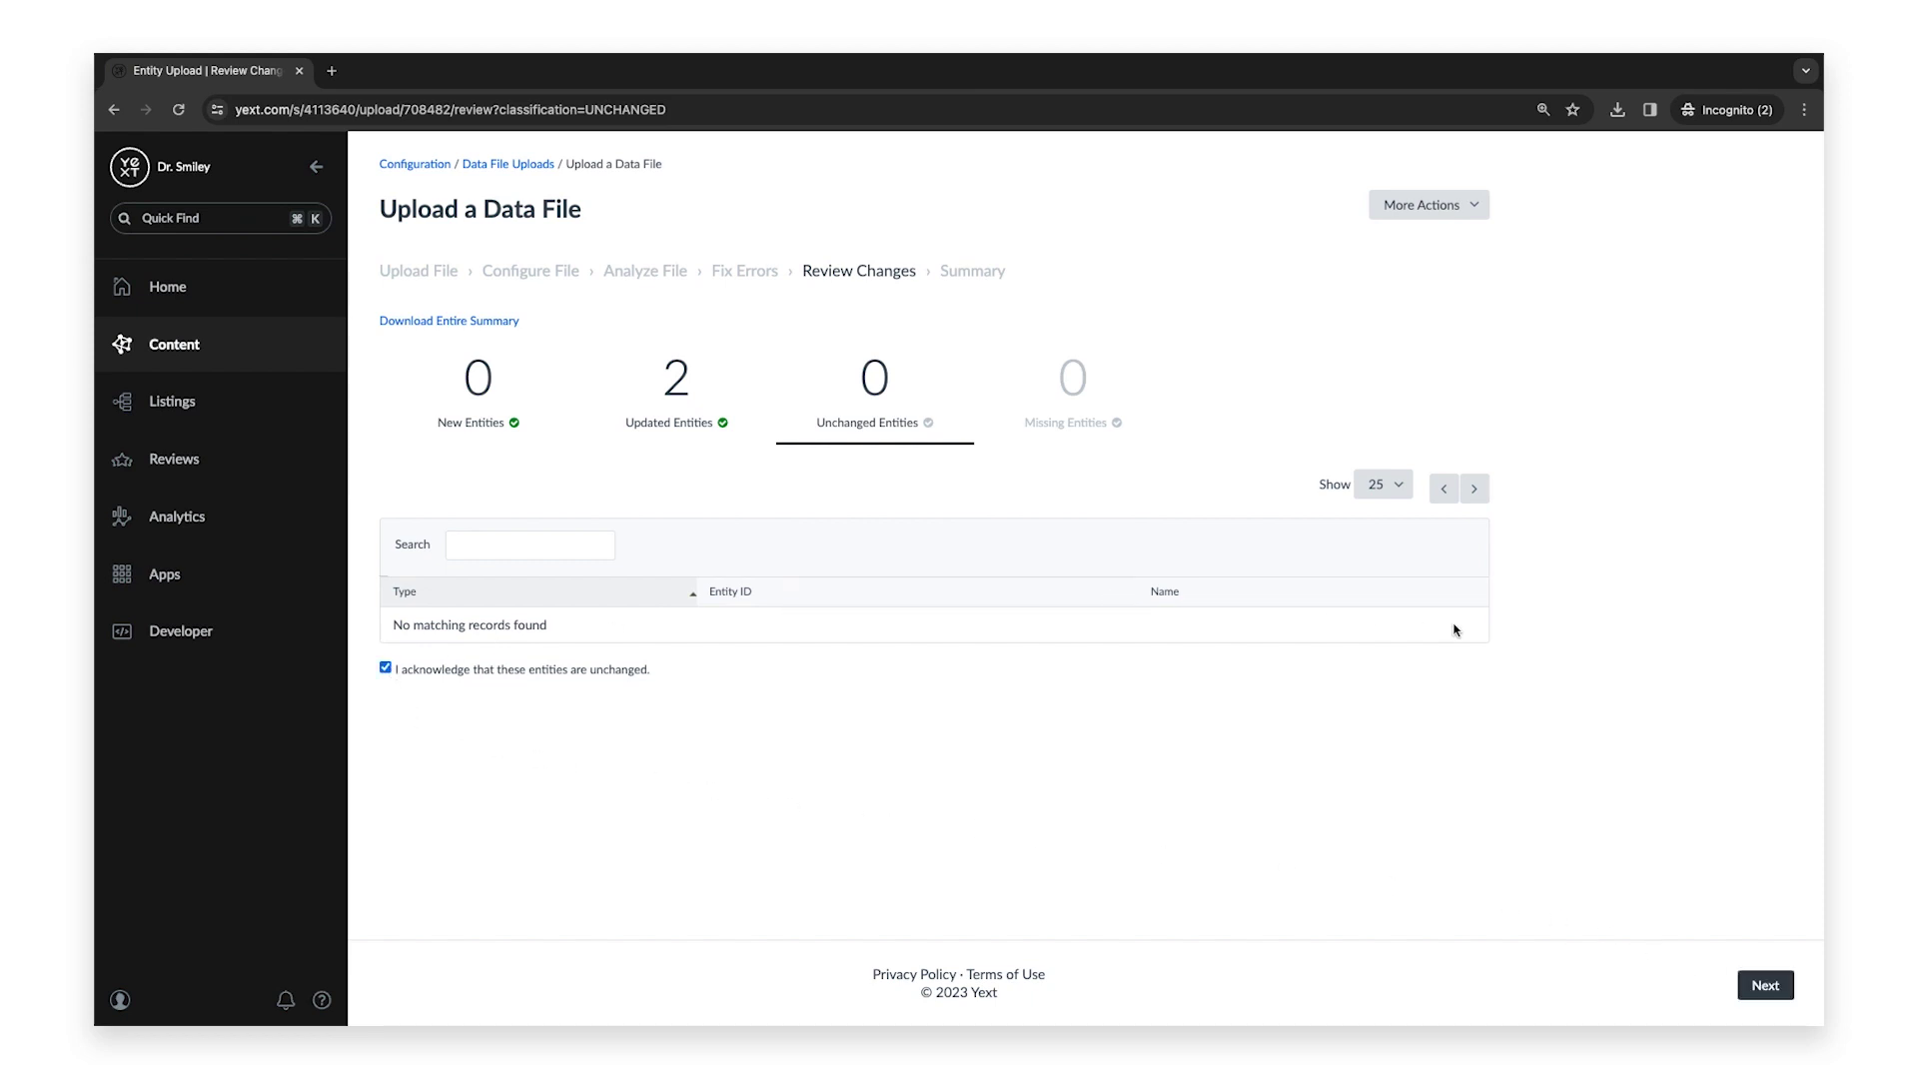
left_click(1786, 989)
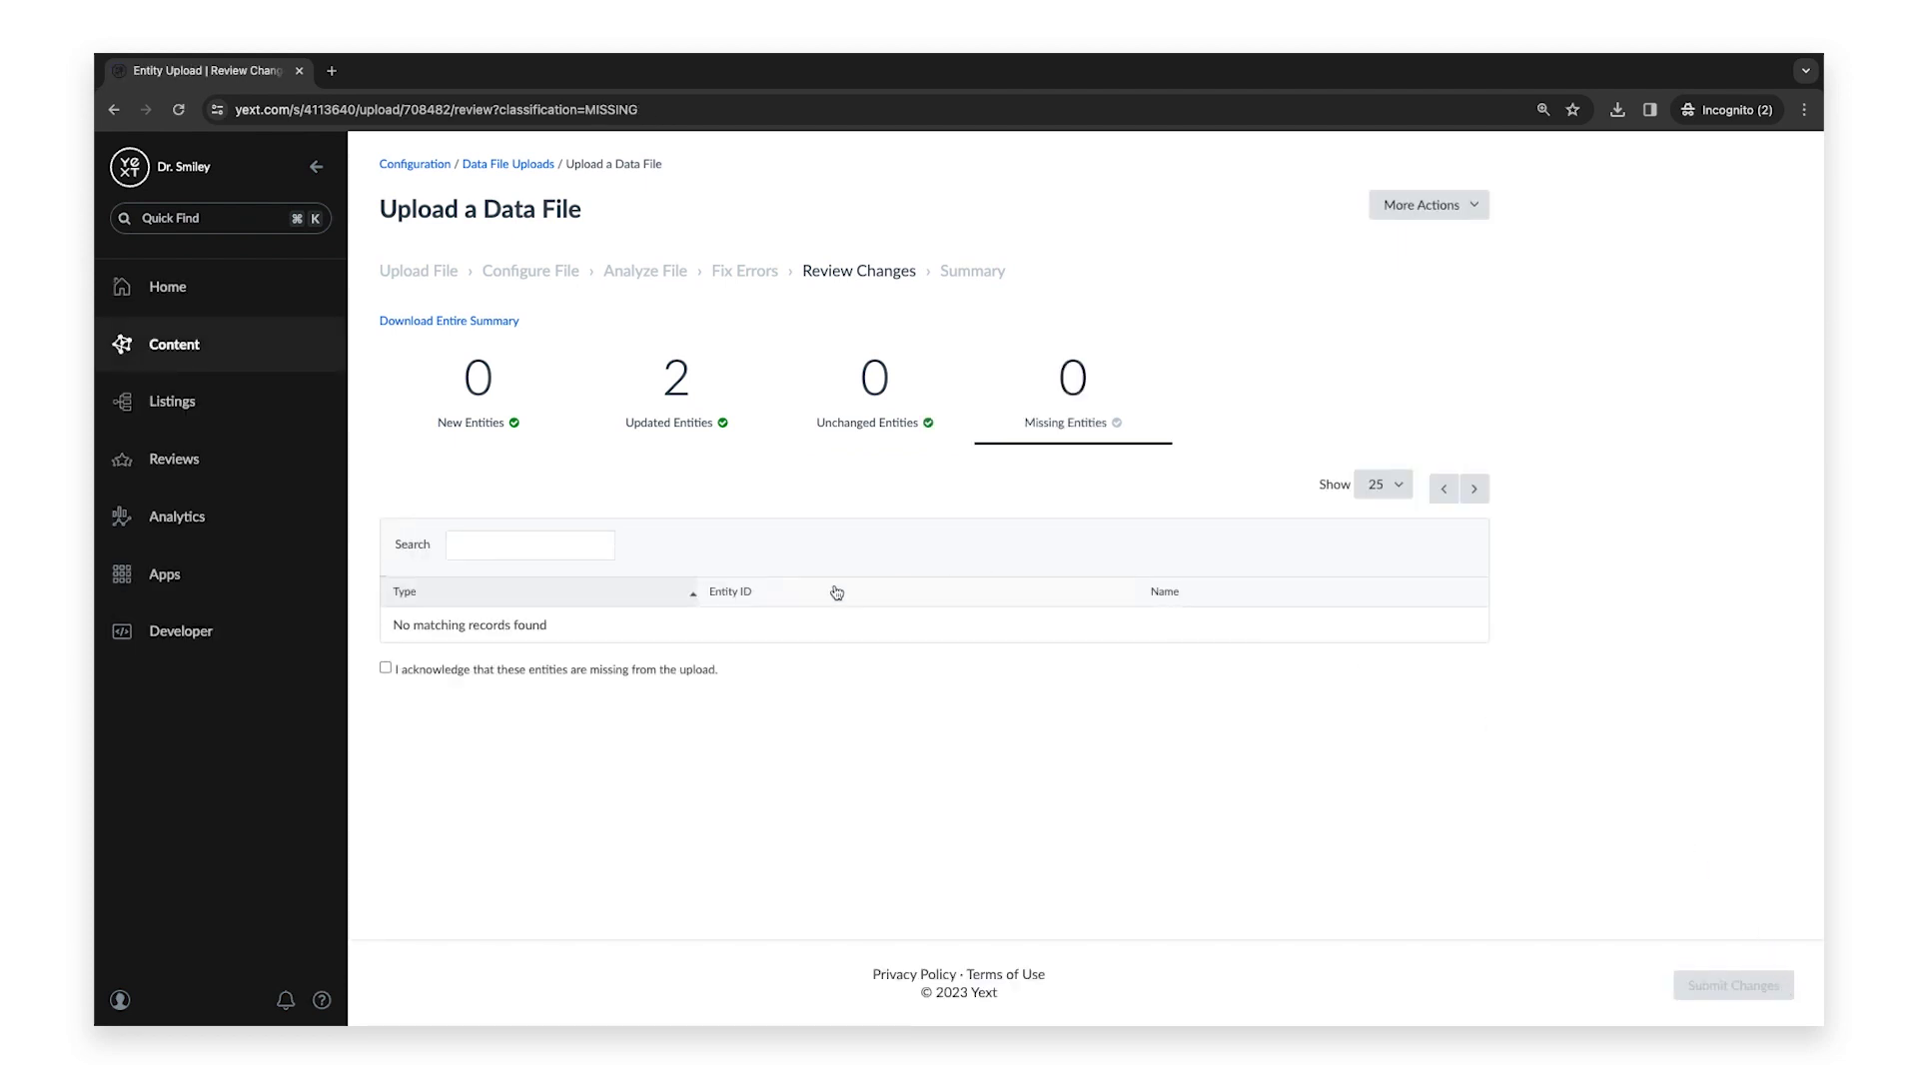
left_click(387, 668)
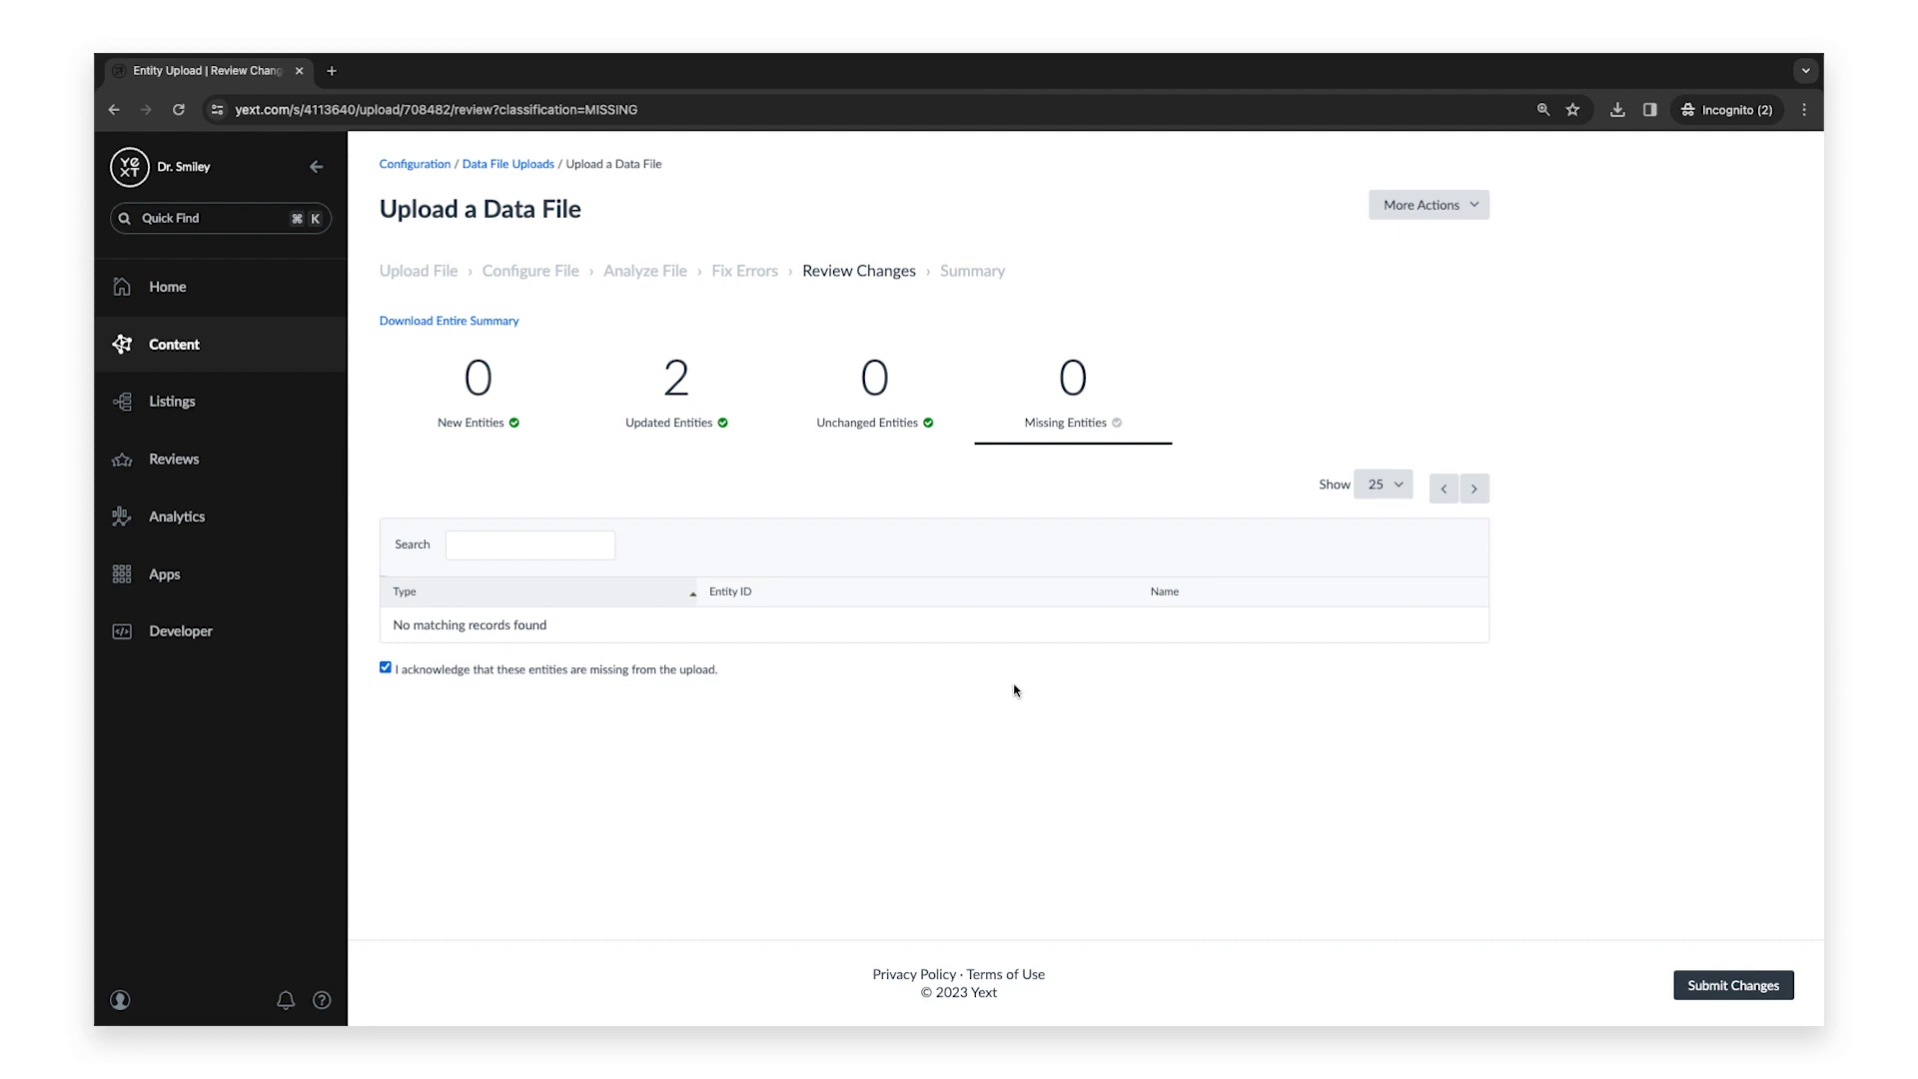
left_click(1791, 994)
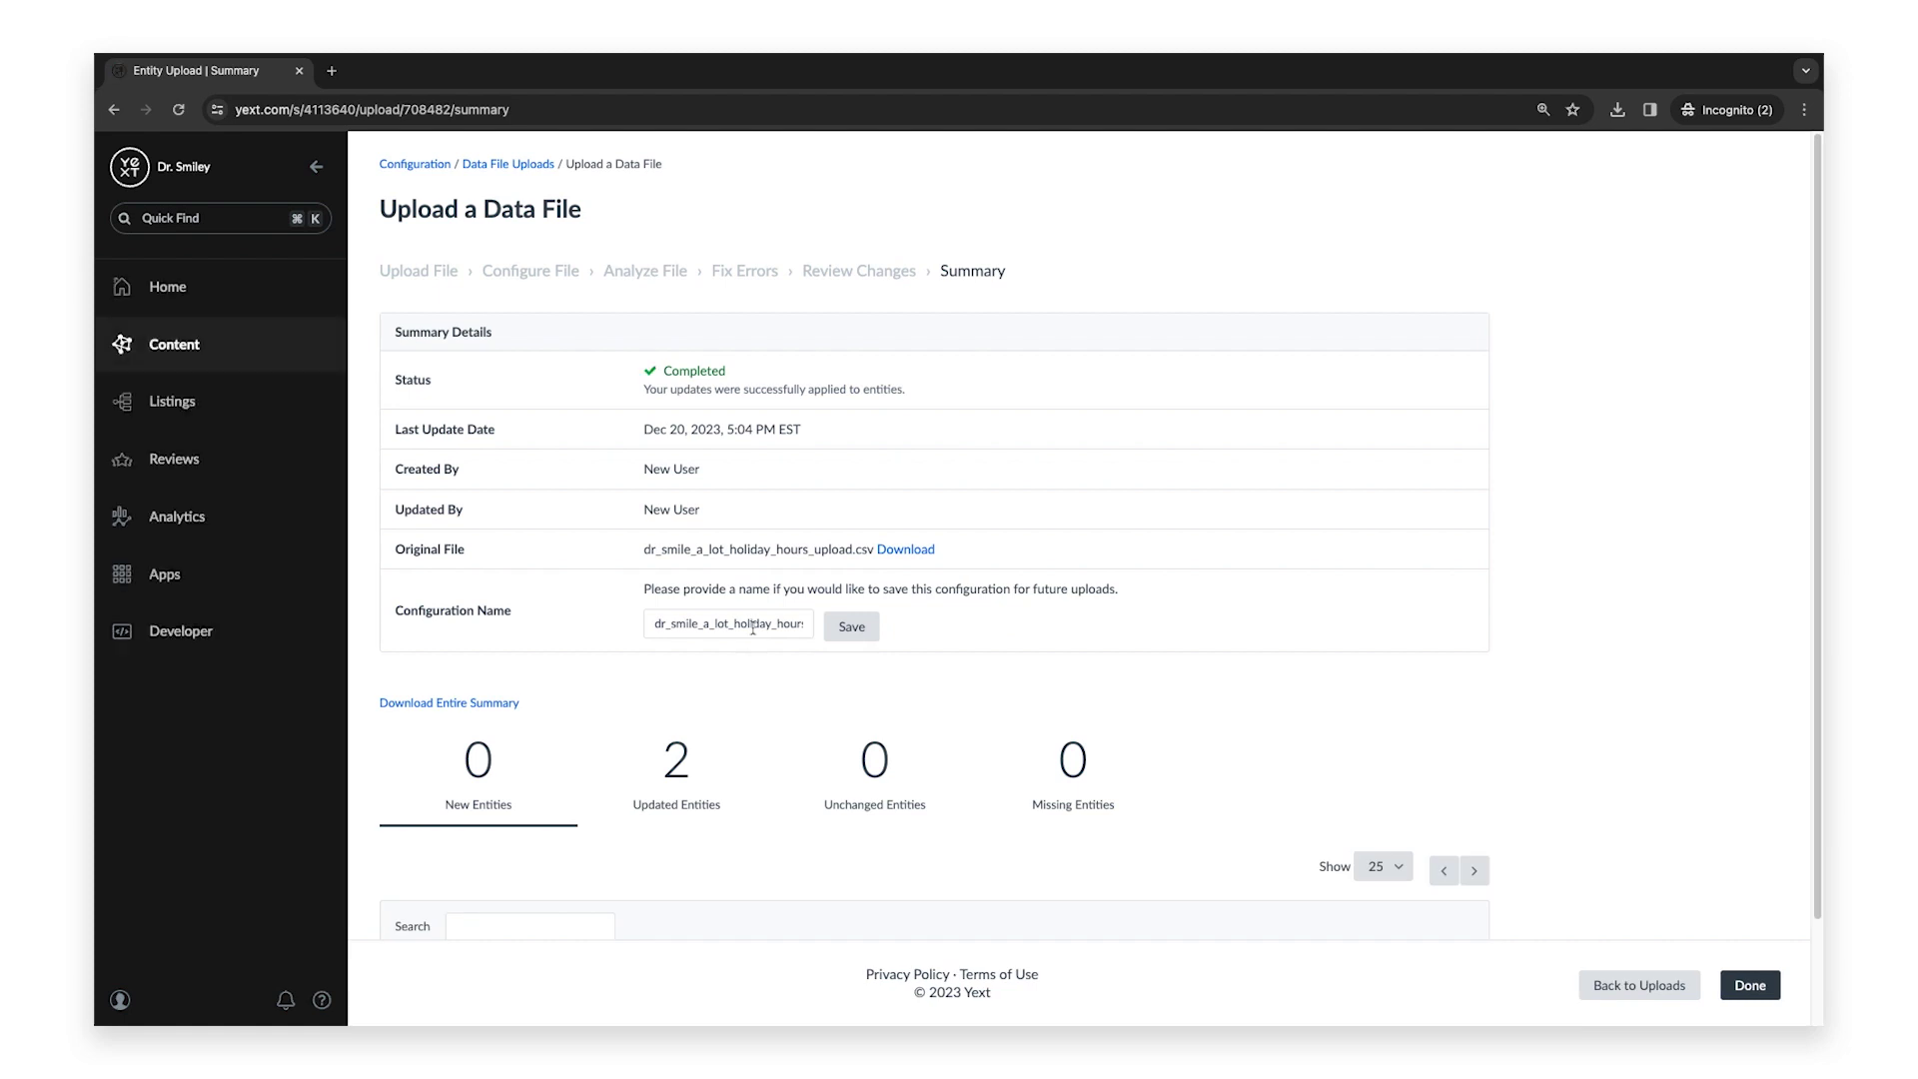
- Rename the upload configuration to 'Dr. Smile-a-lot Holiday Hours 2023/2024' and save it
left_click(753, 627)
key("super+a")
type("Dr. Smile-a-lot Holiday Hours 2023/2024")
left_click(872, 629)
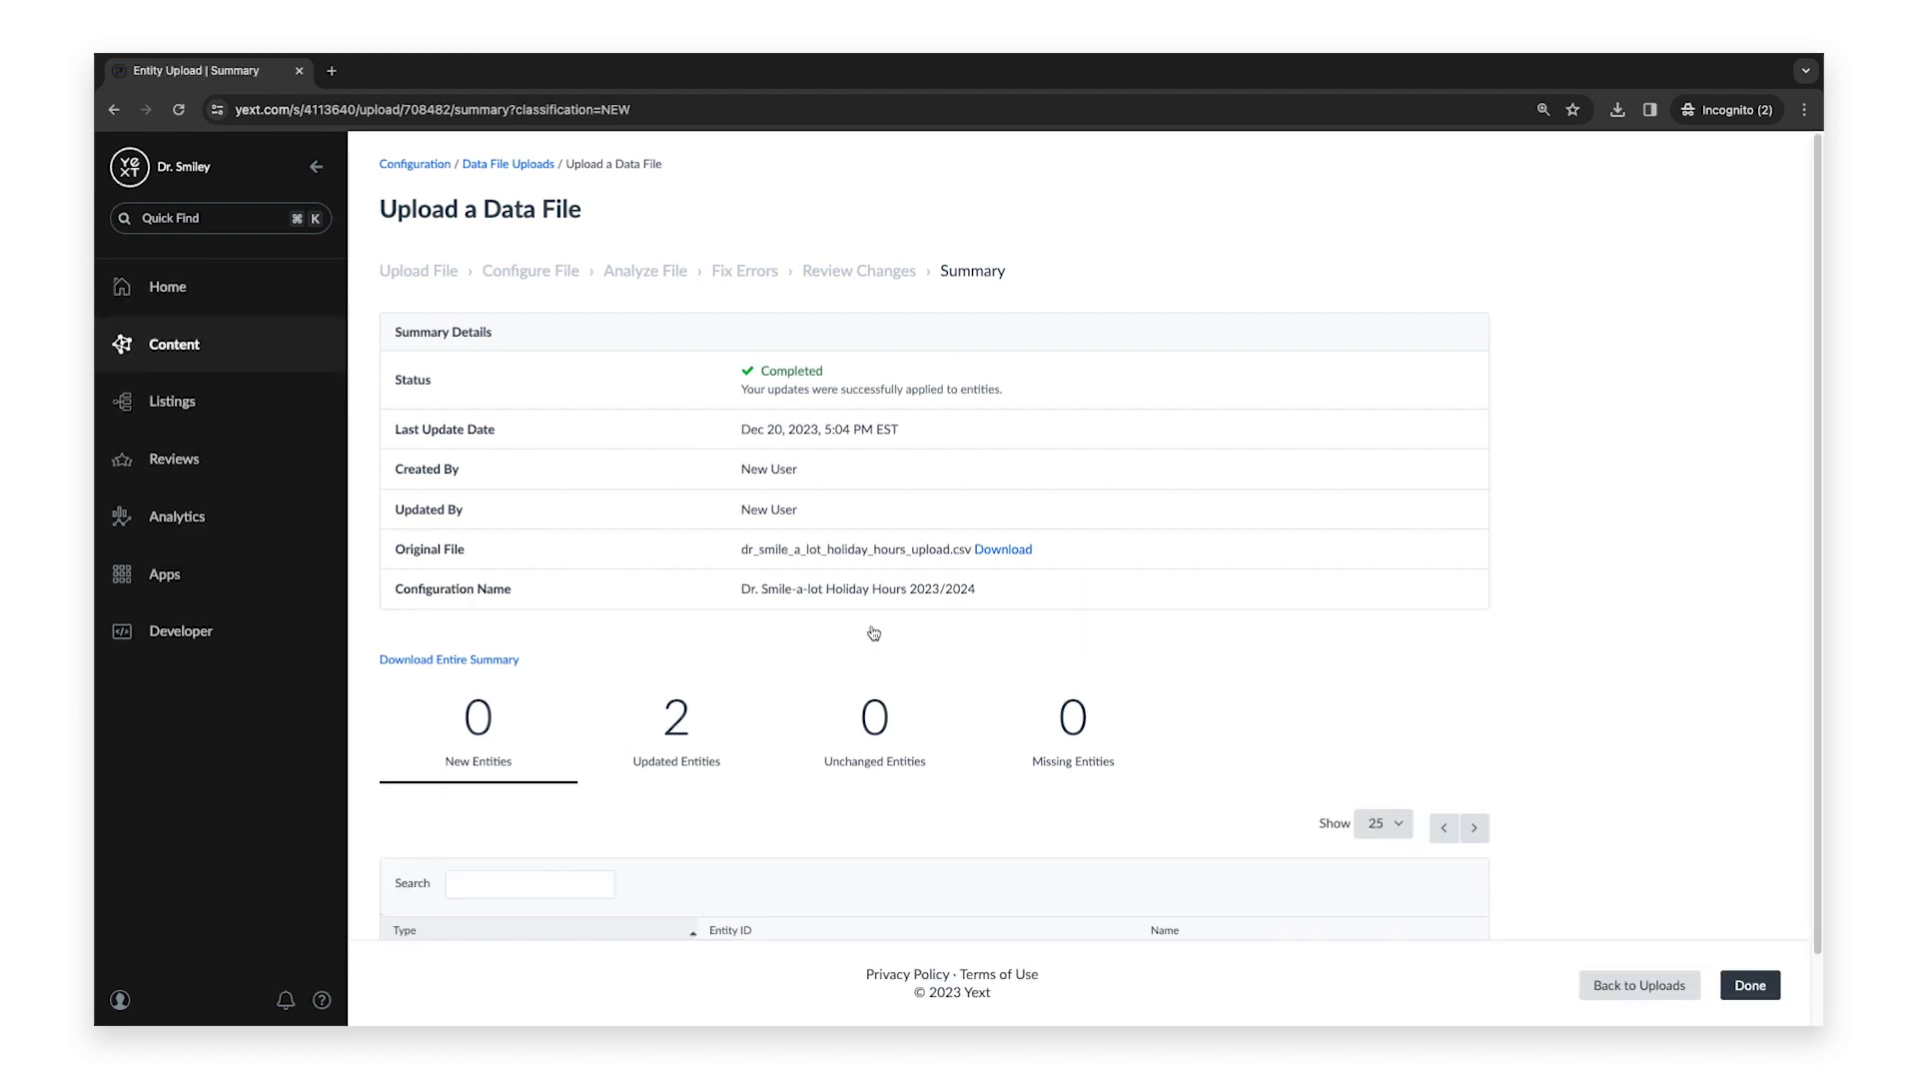
- In the Entities list, select Dr. Smile-a-lot and Dr. Smile-a-lot 2 and edit them together
left_click(292, 345)
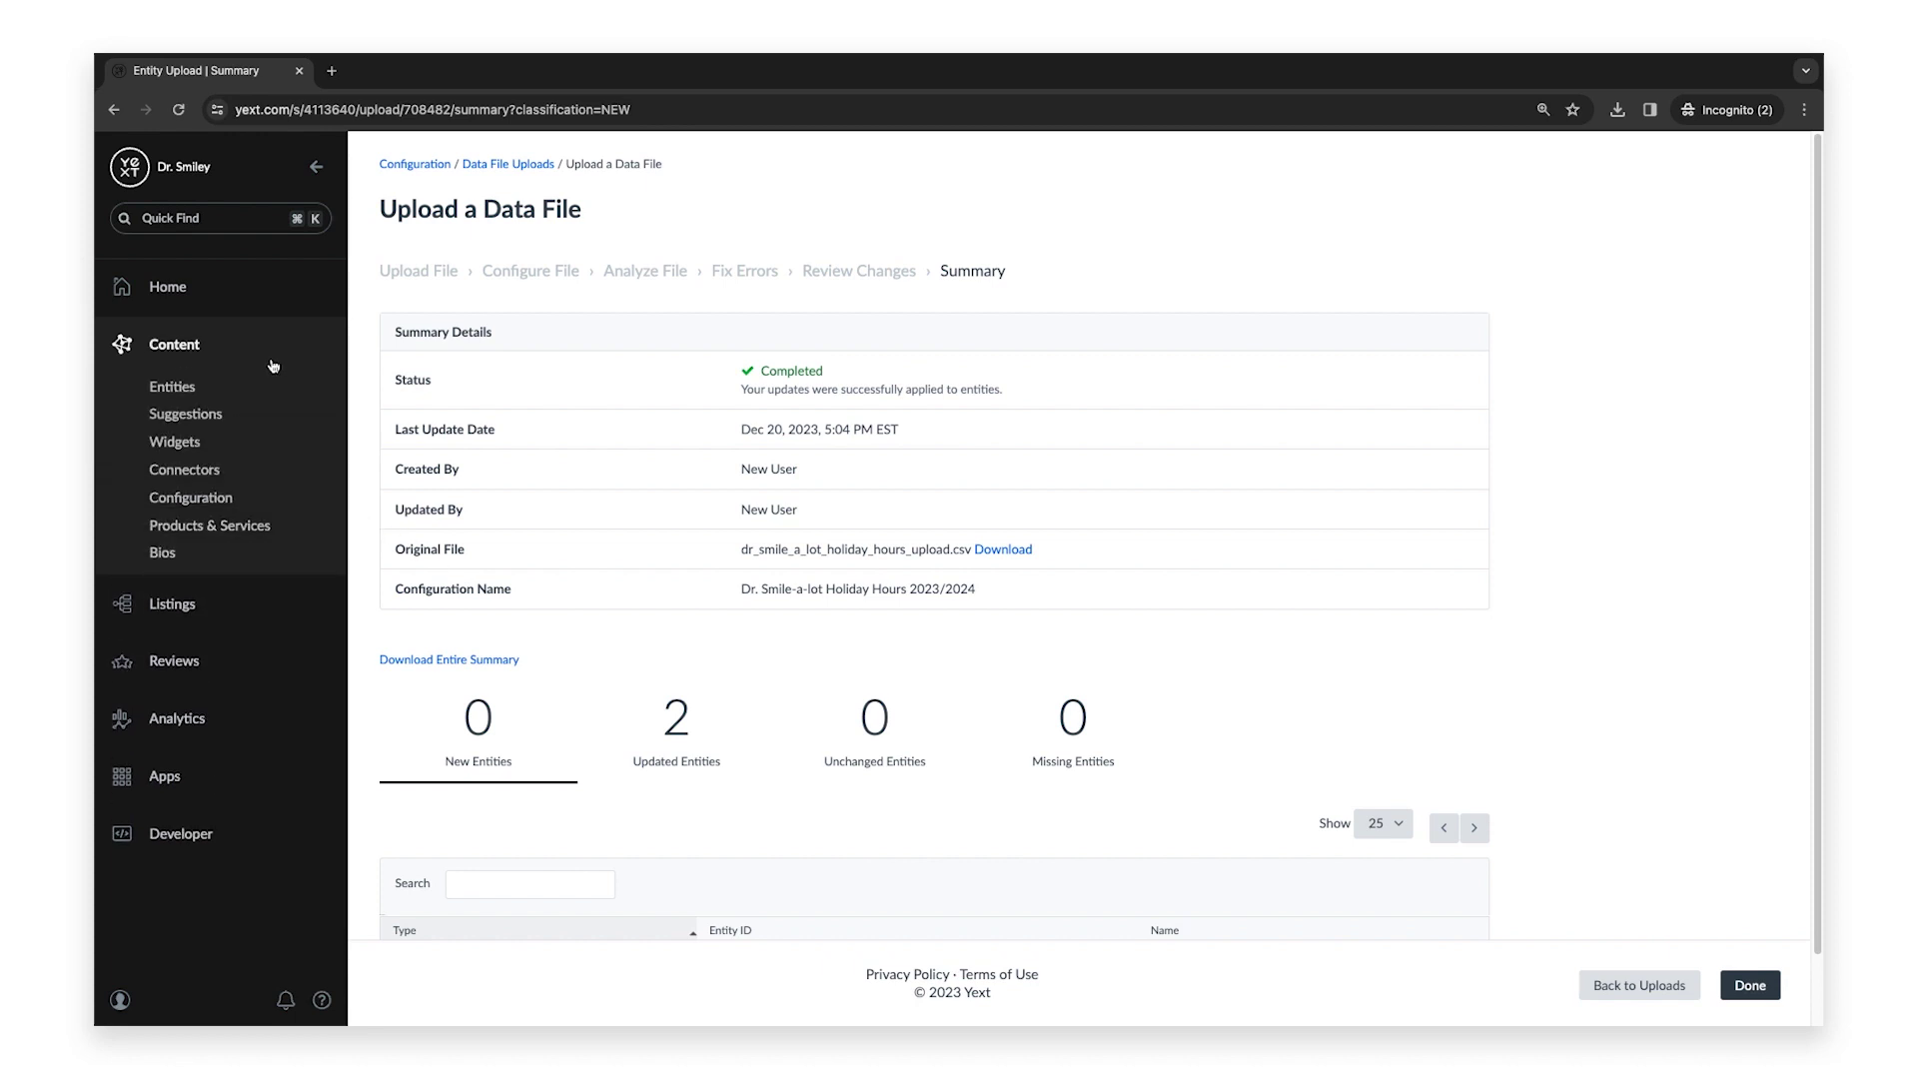
left_click(216, 390)
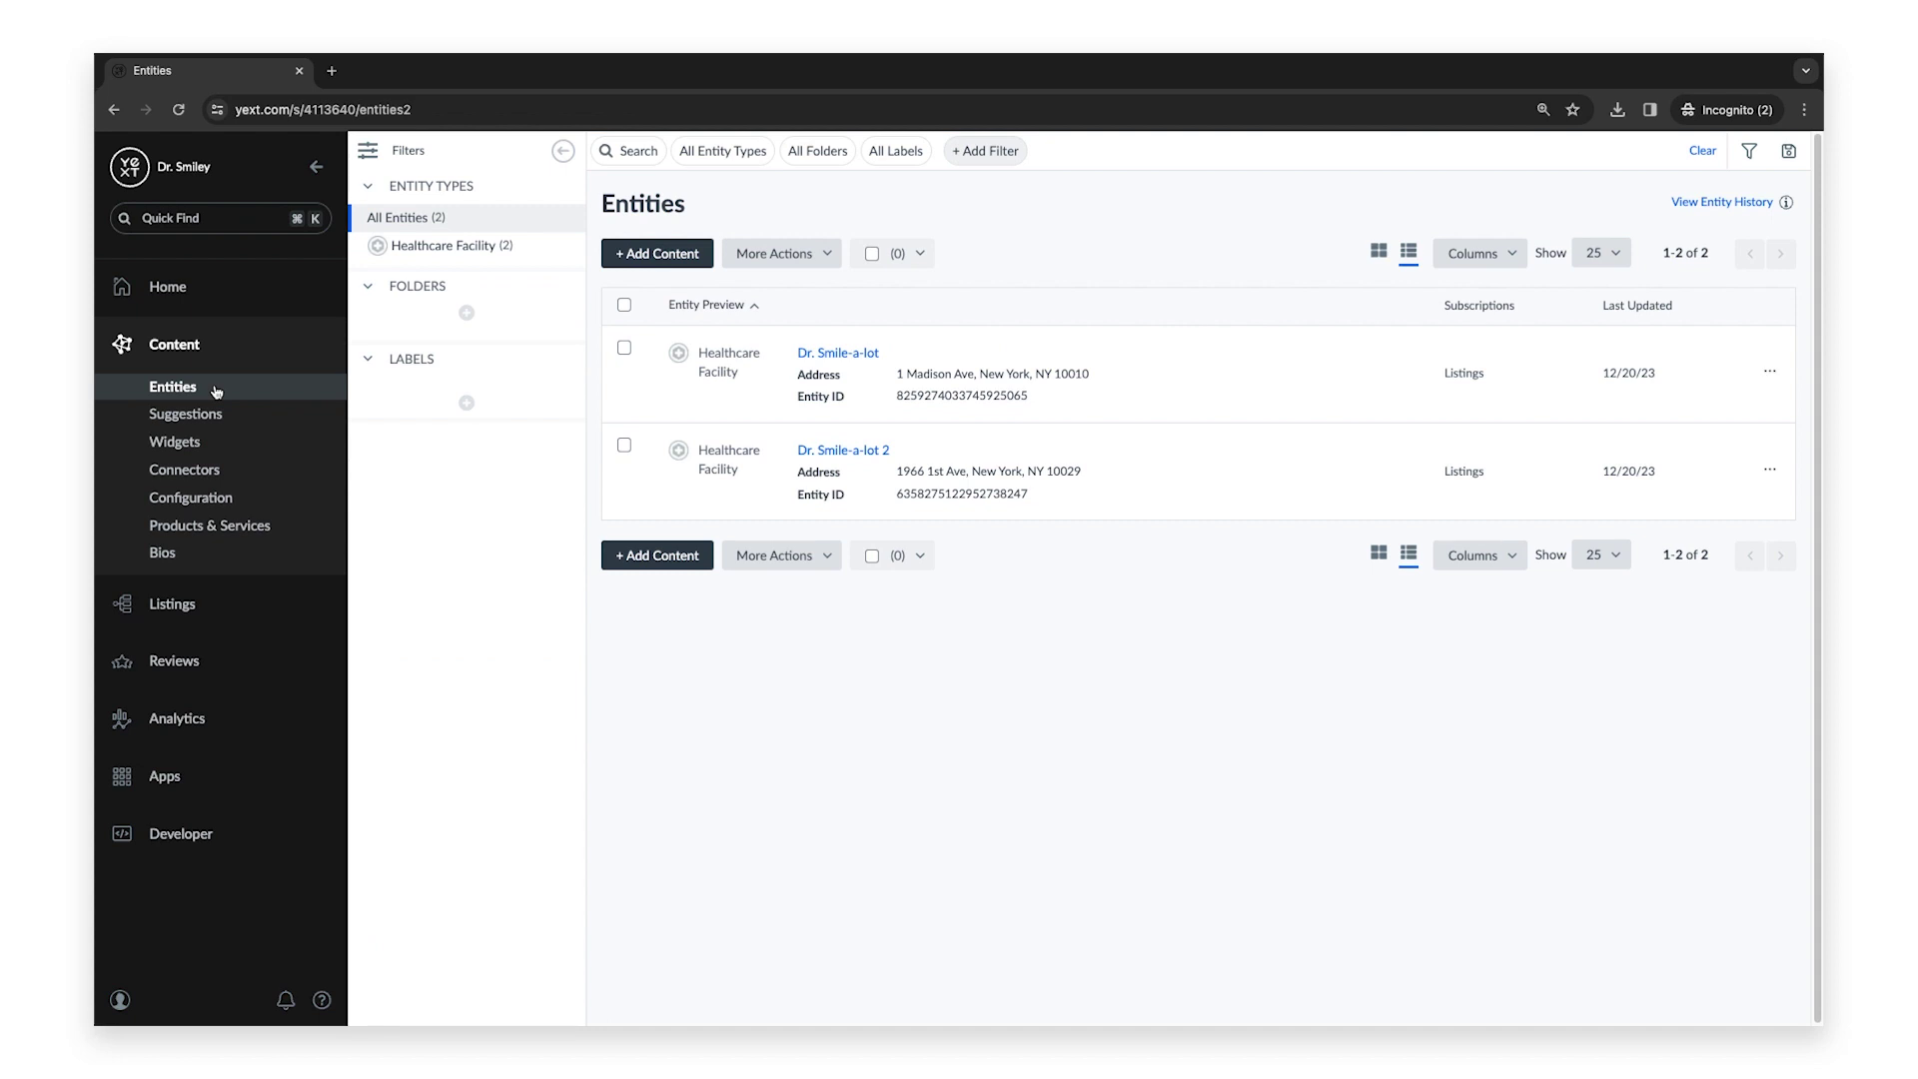
left_click(624, 350)
left_click(626, 447)
left_click(804, 261)
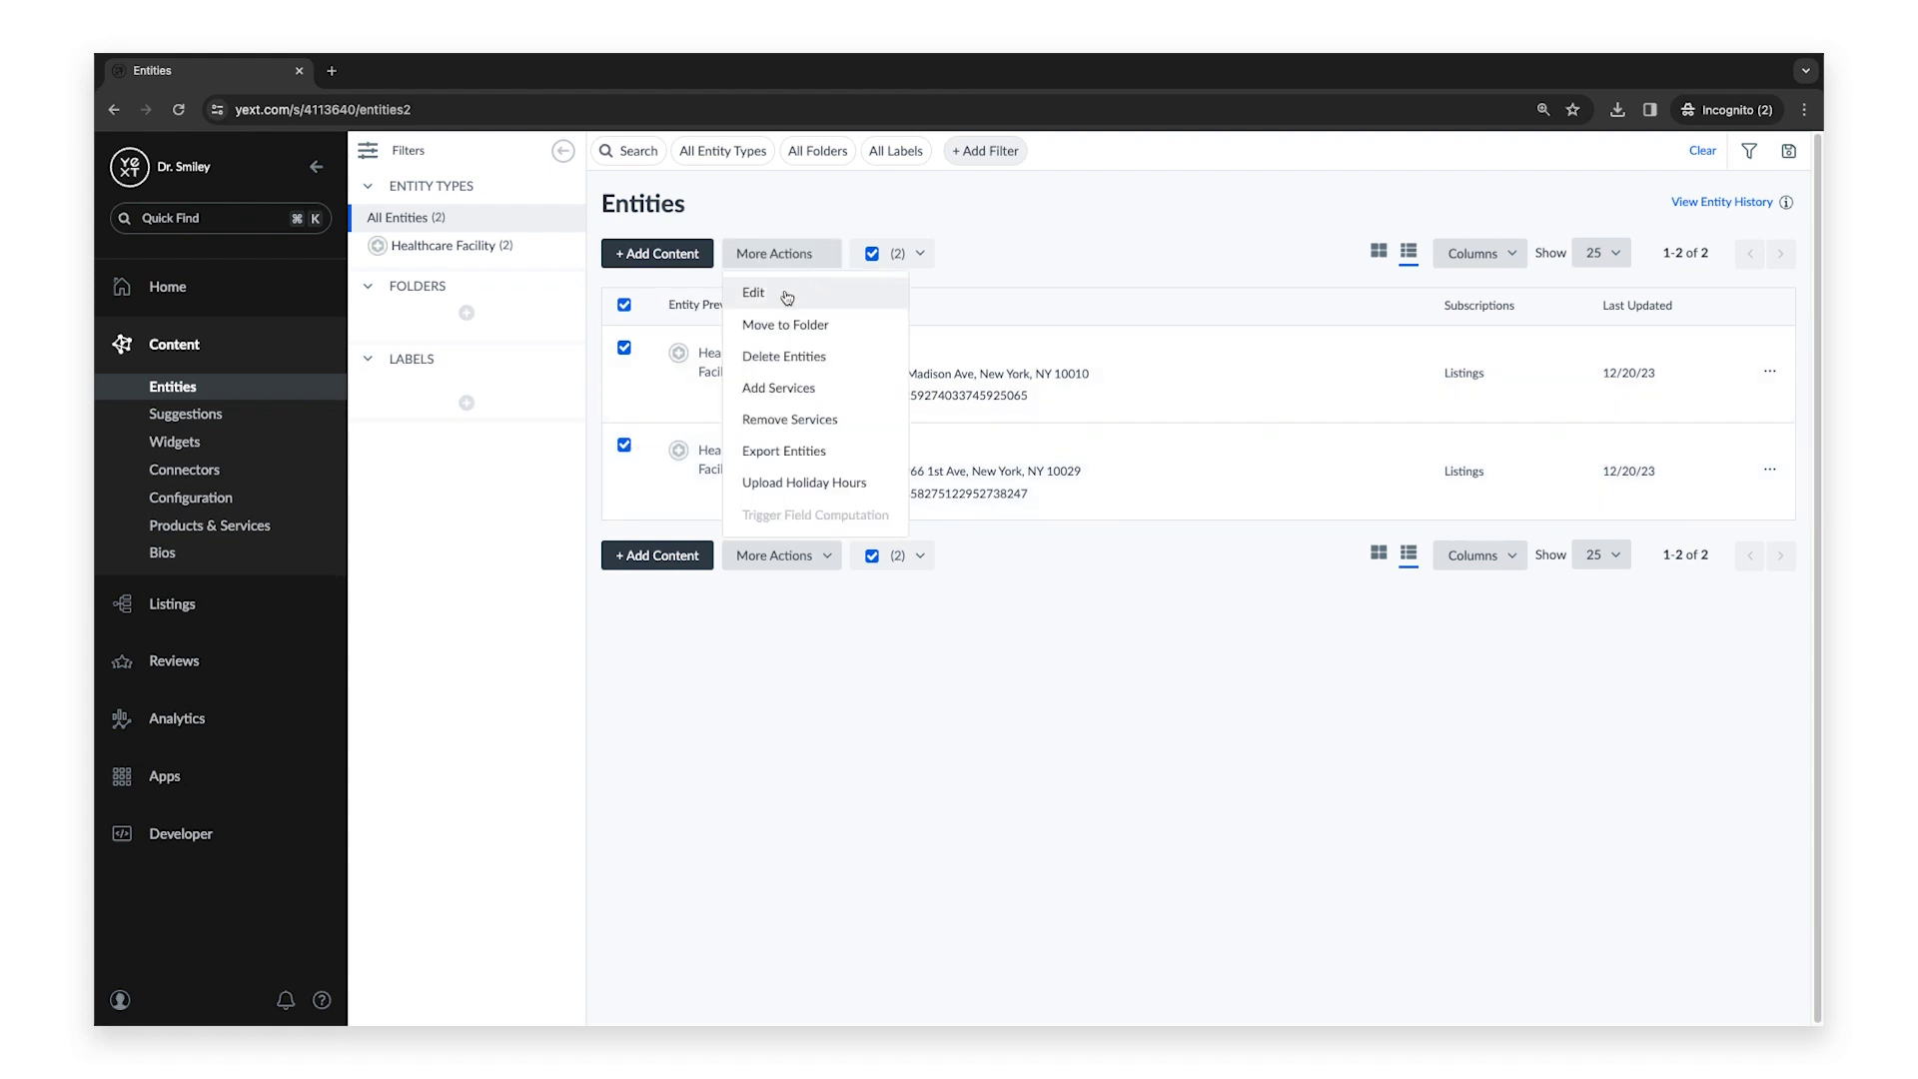
left_click(788, 295)
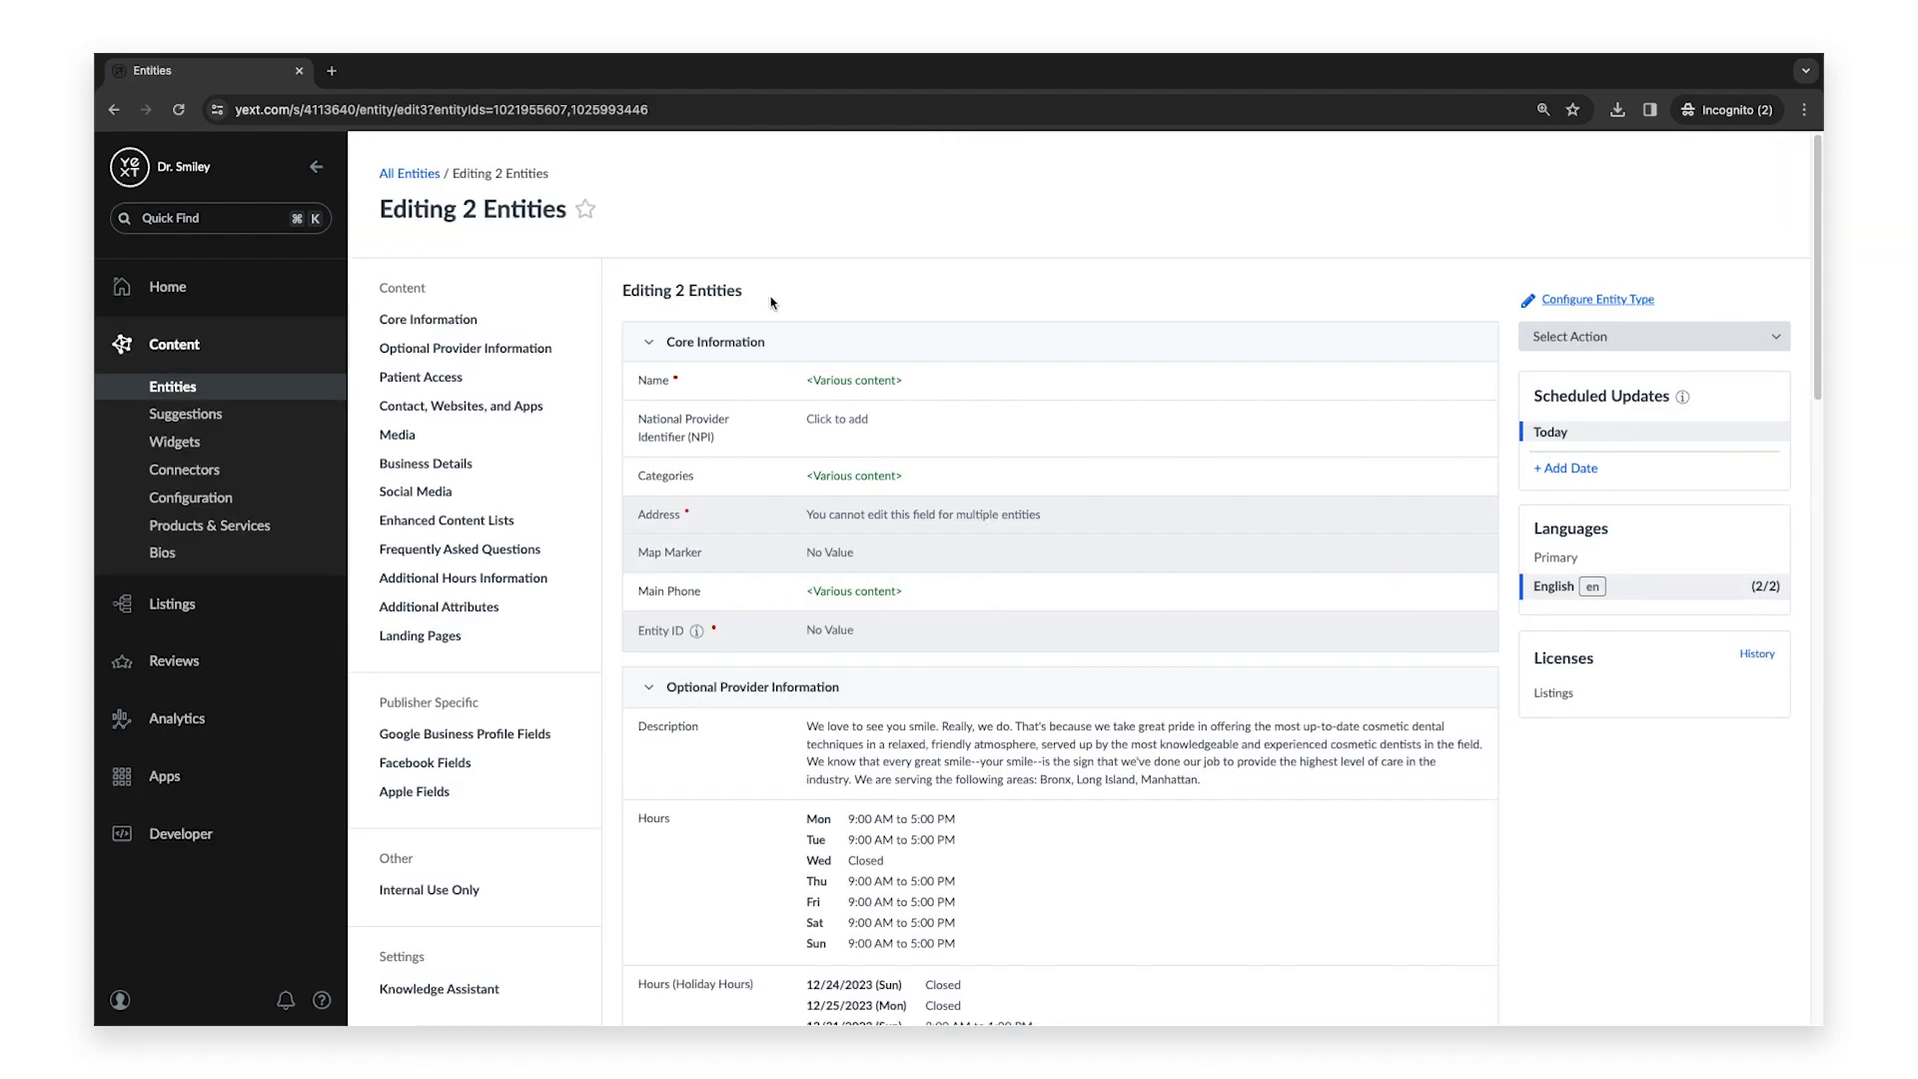
- Edit the Holiday Hours field and add another holiday date row
scroll(804, 360, "down", 1)
scroll(809, 366, "down", 5)
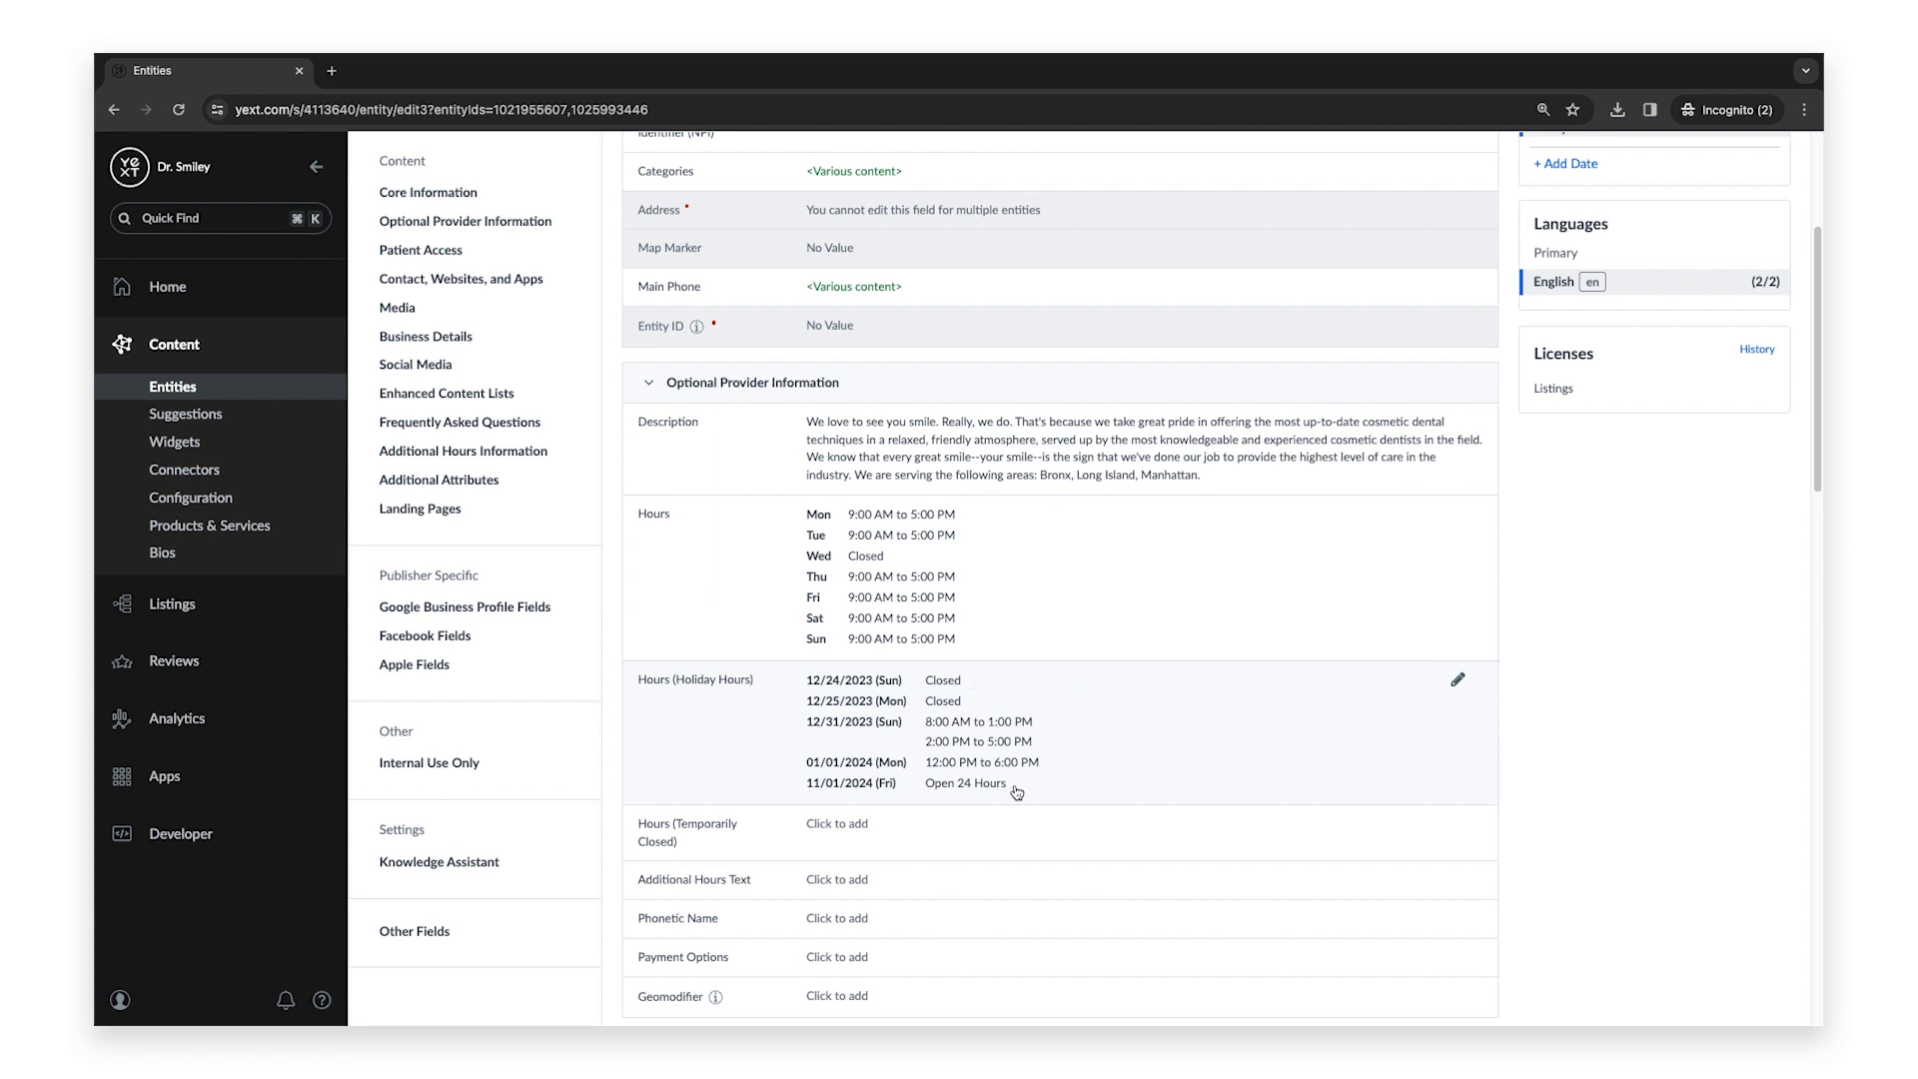
left_click(1109, 745)
scroll(1107, 740, "down", 2)
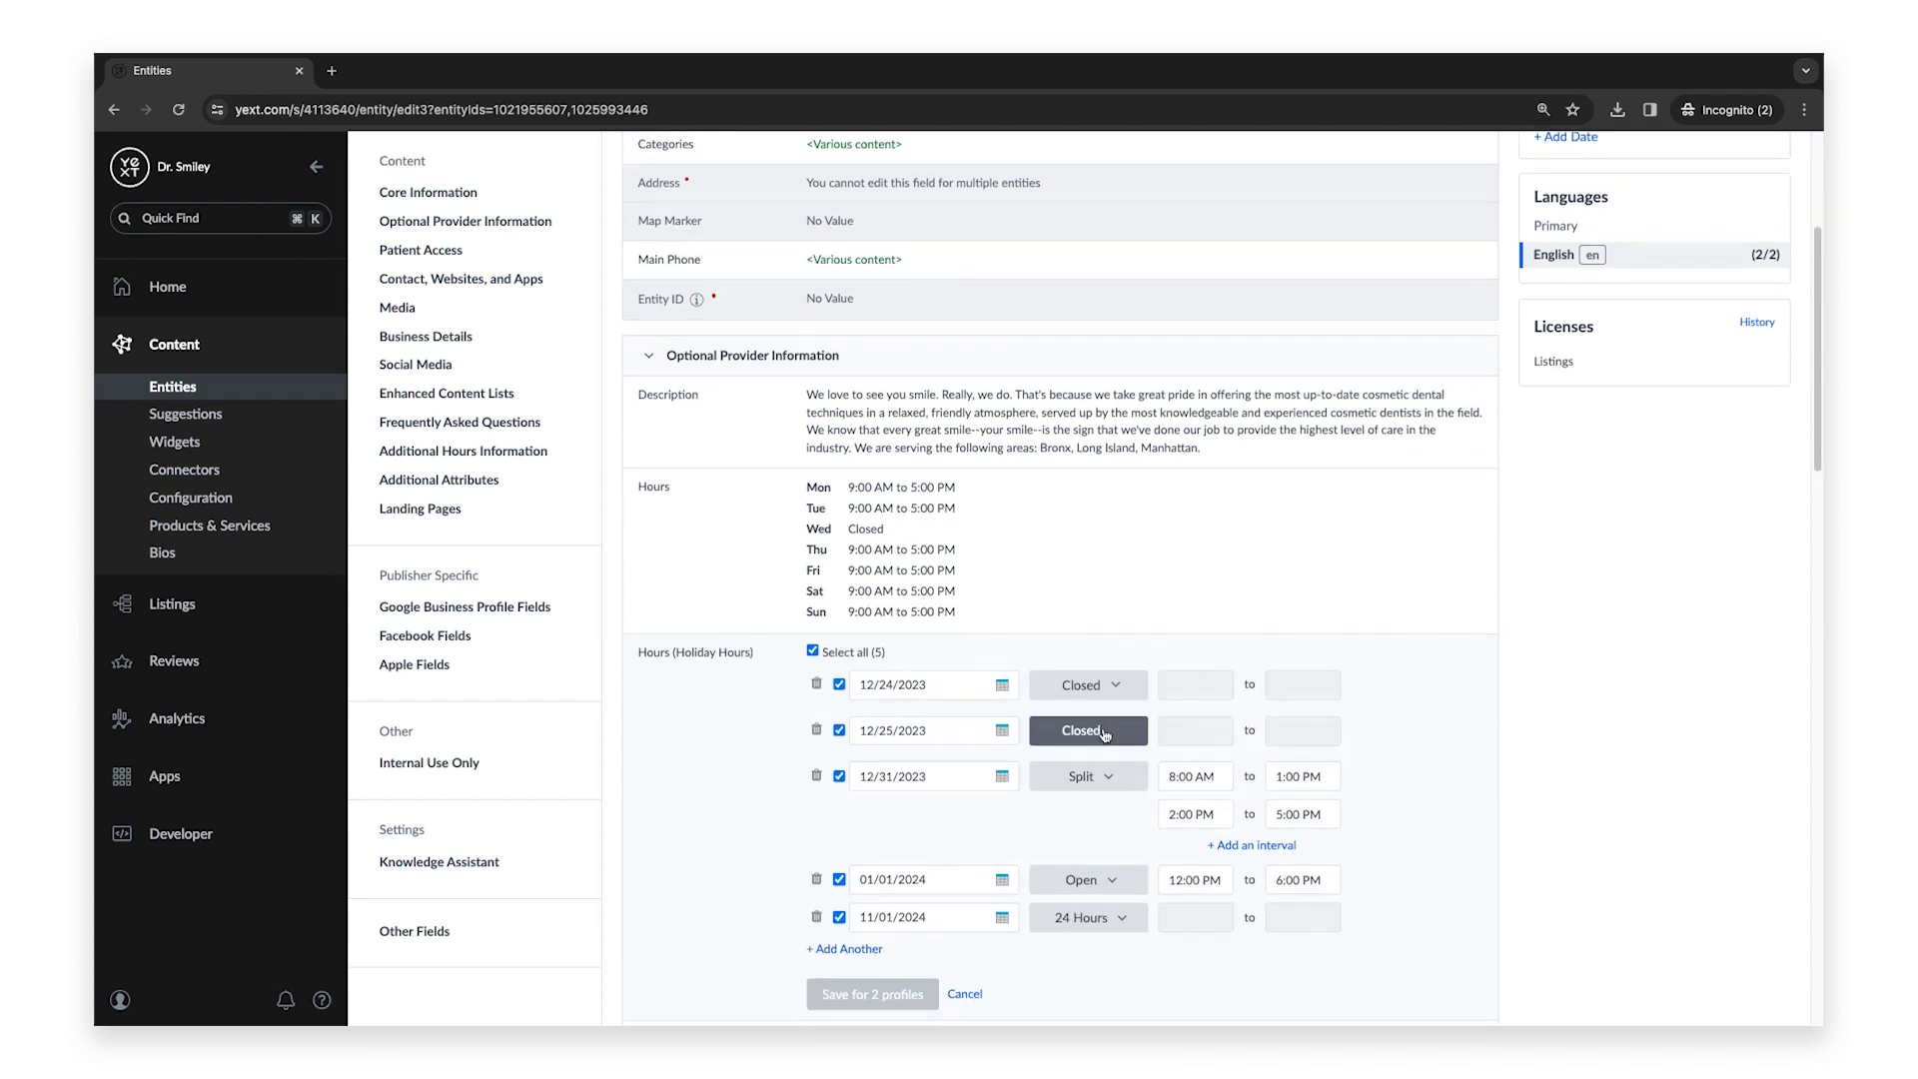
left_click(865, 796)
- Set the new row to 02/14/2024 with Regular Hours and save to both profiles
left_click(994, 801)
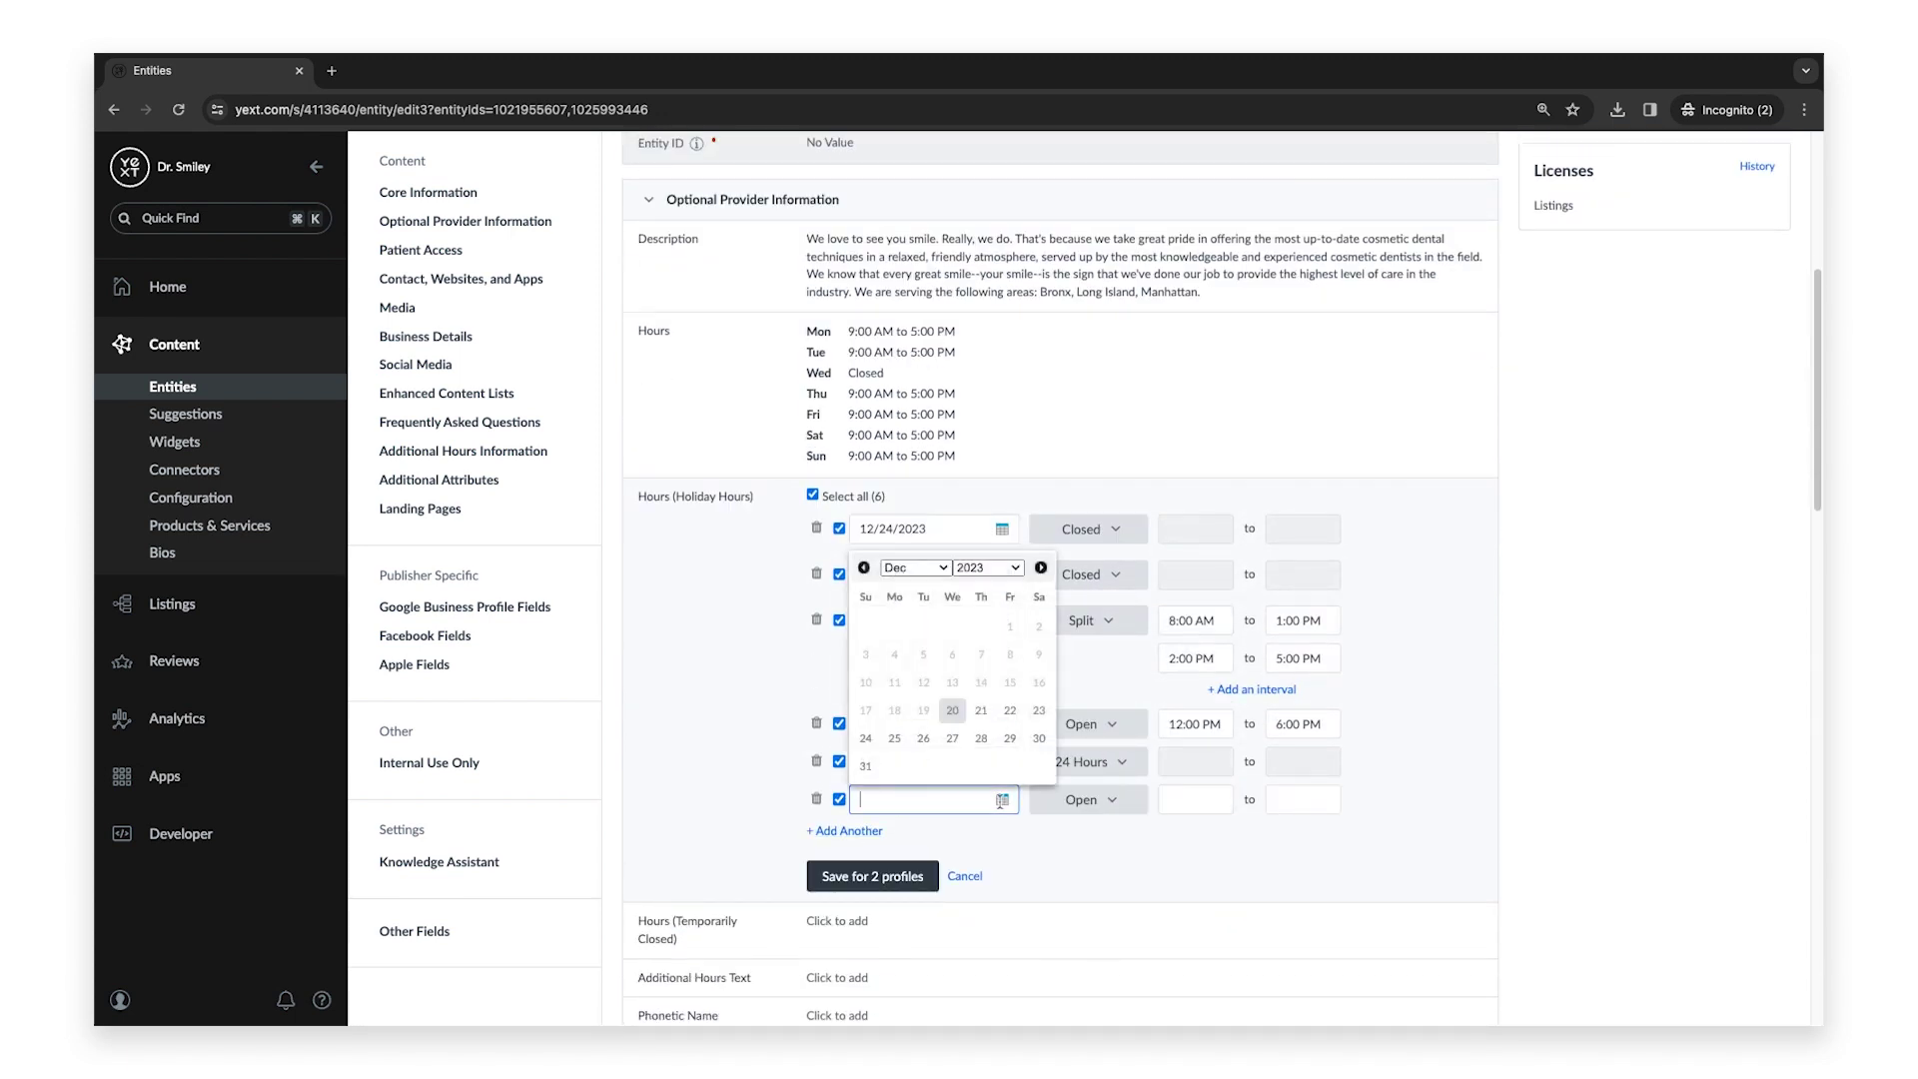
left_click(1041, 569)
left_click(1041, 569)
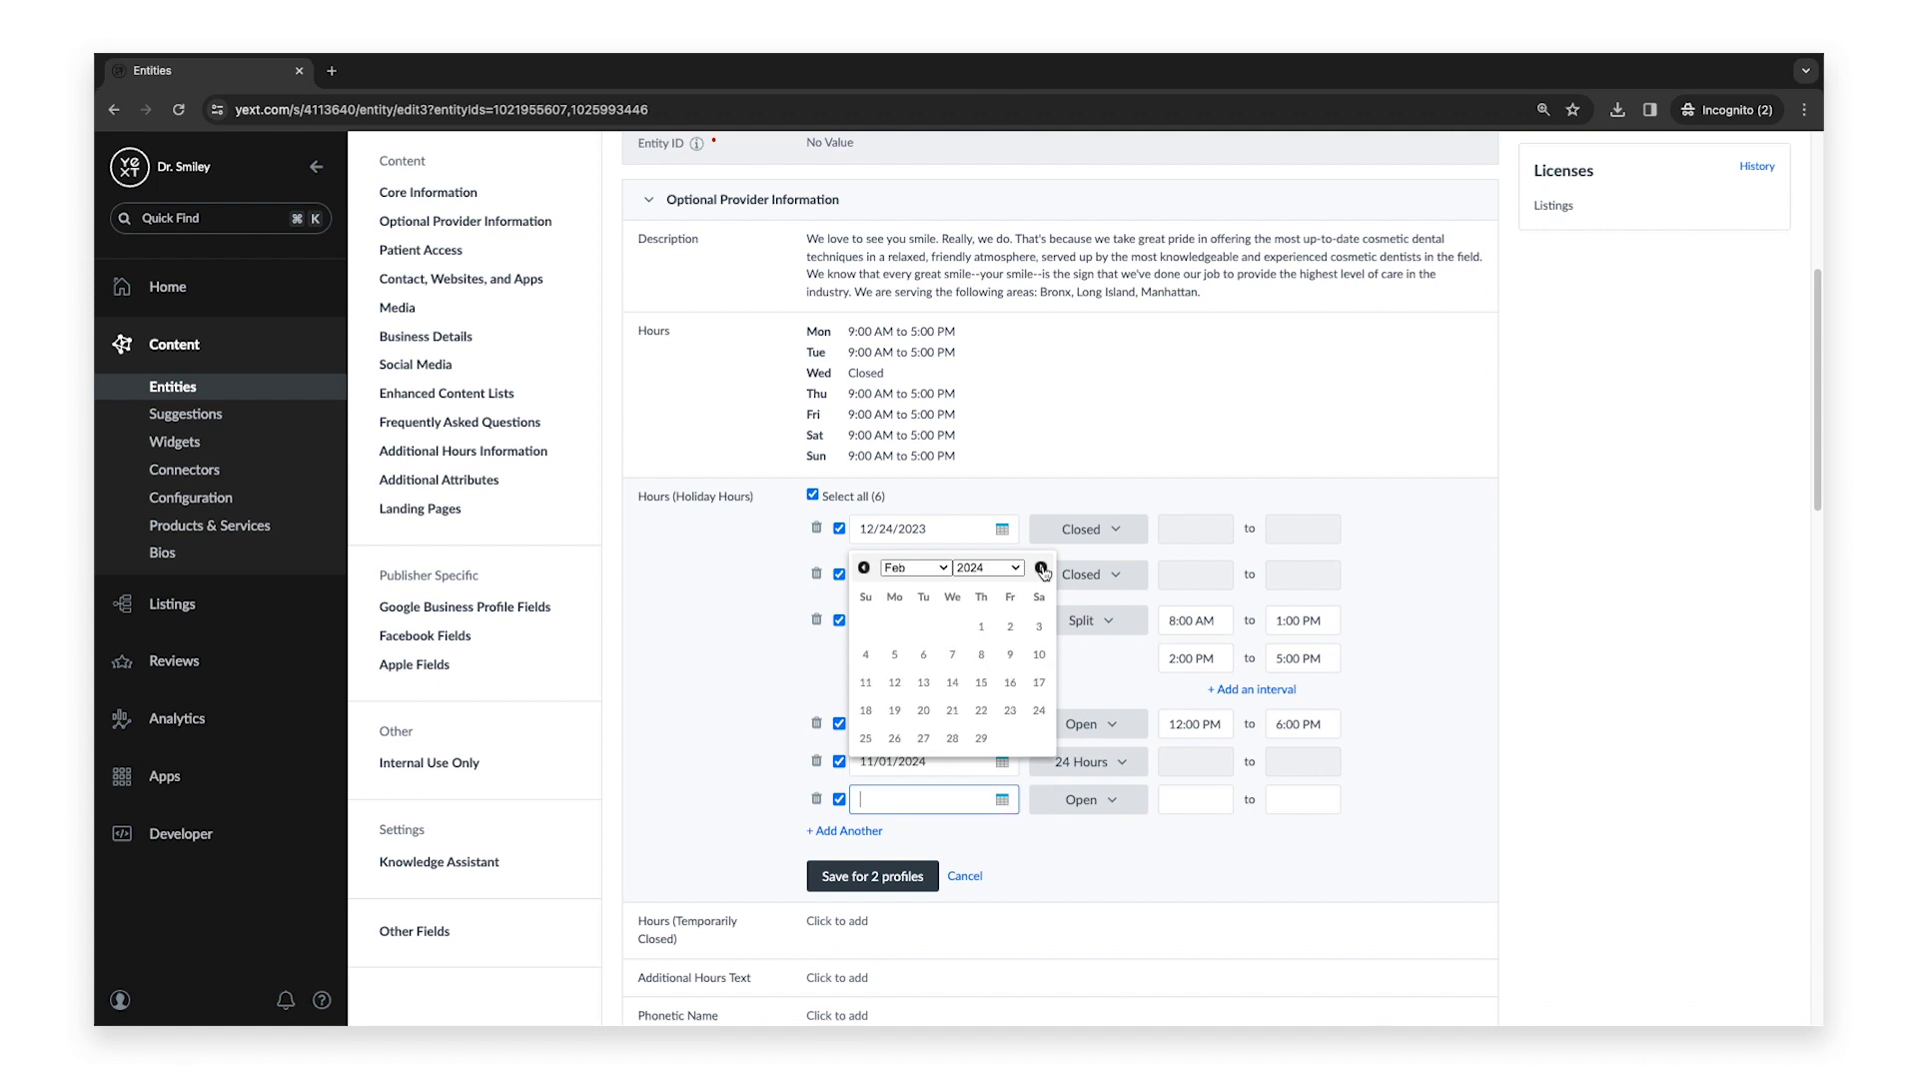
left_click(953, 684)
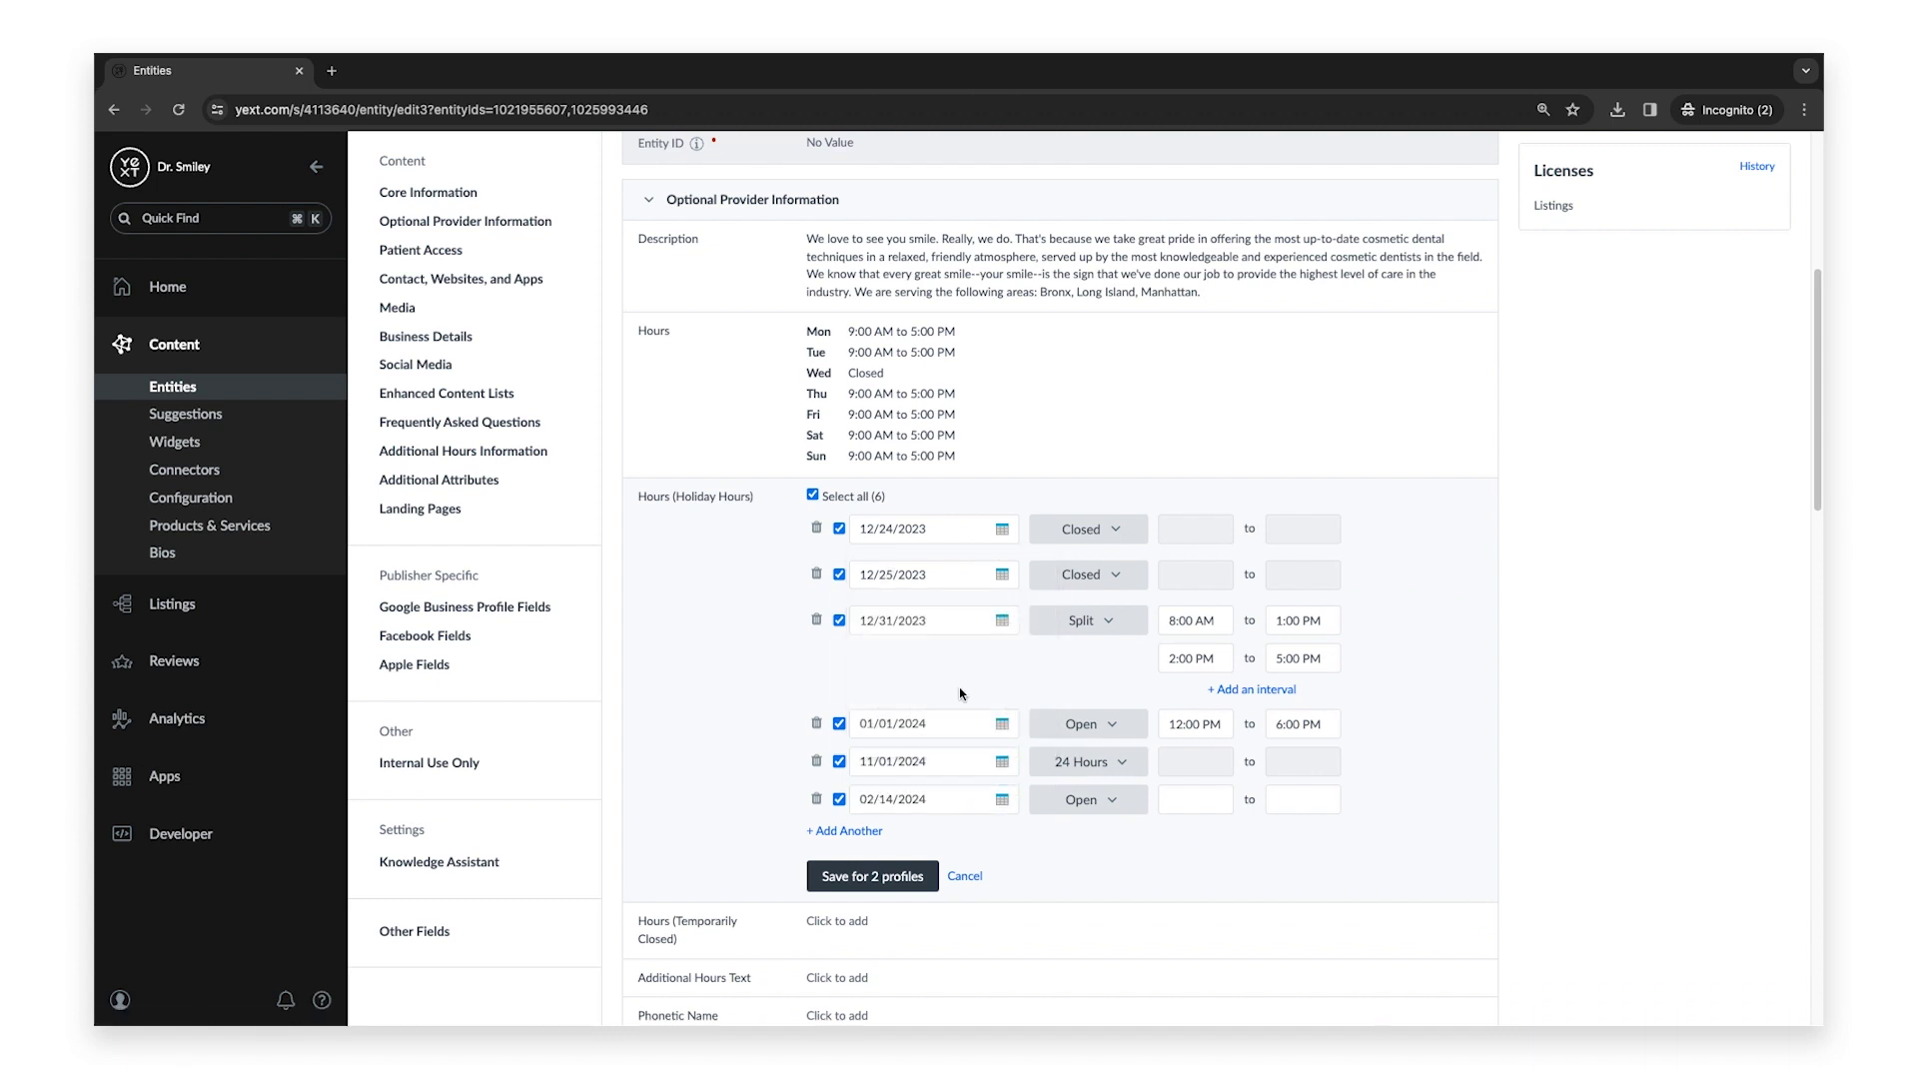
left_click(1114, 803)
left_click(1102, 959)
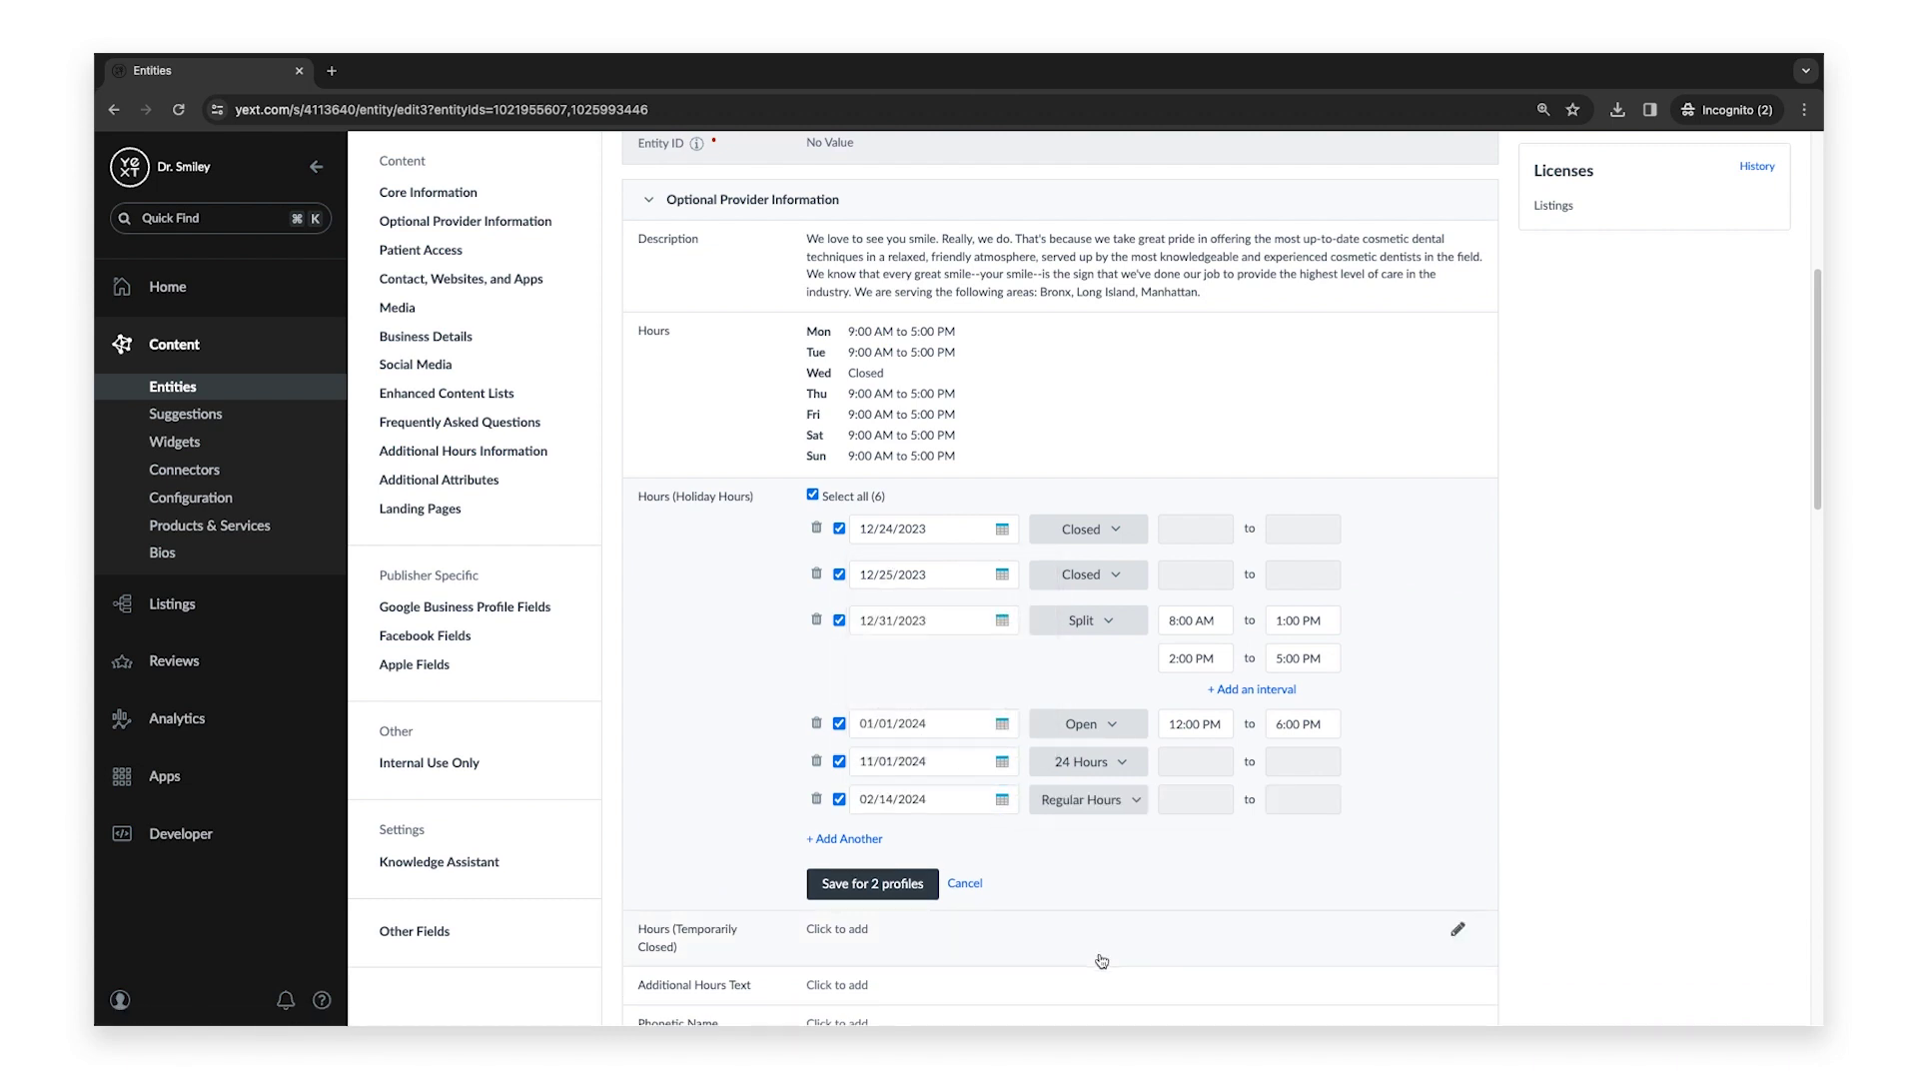
left_click(912, 892)
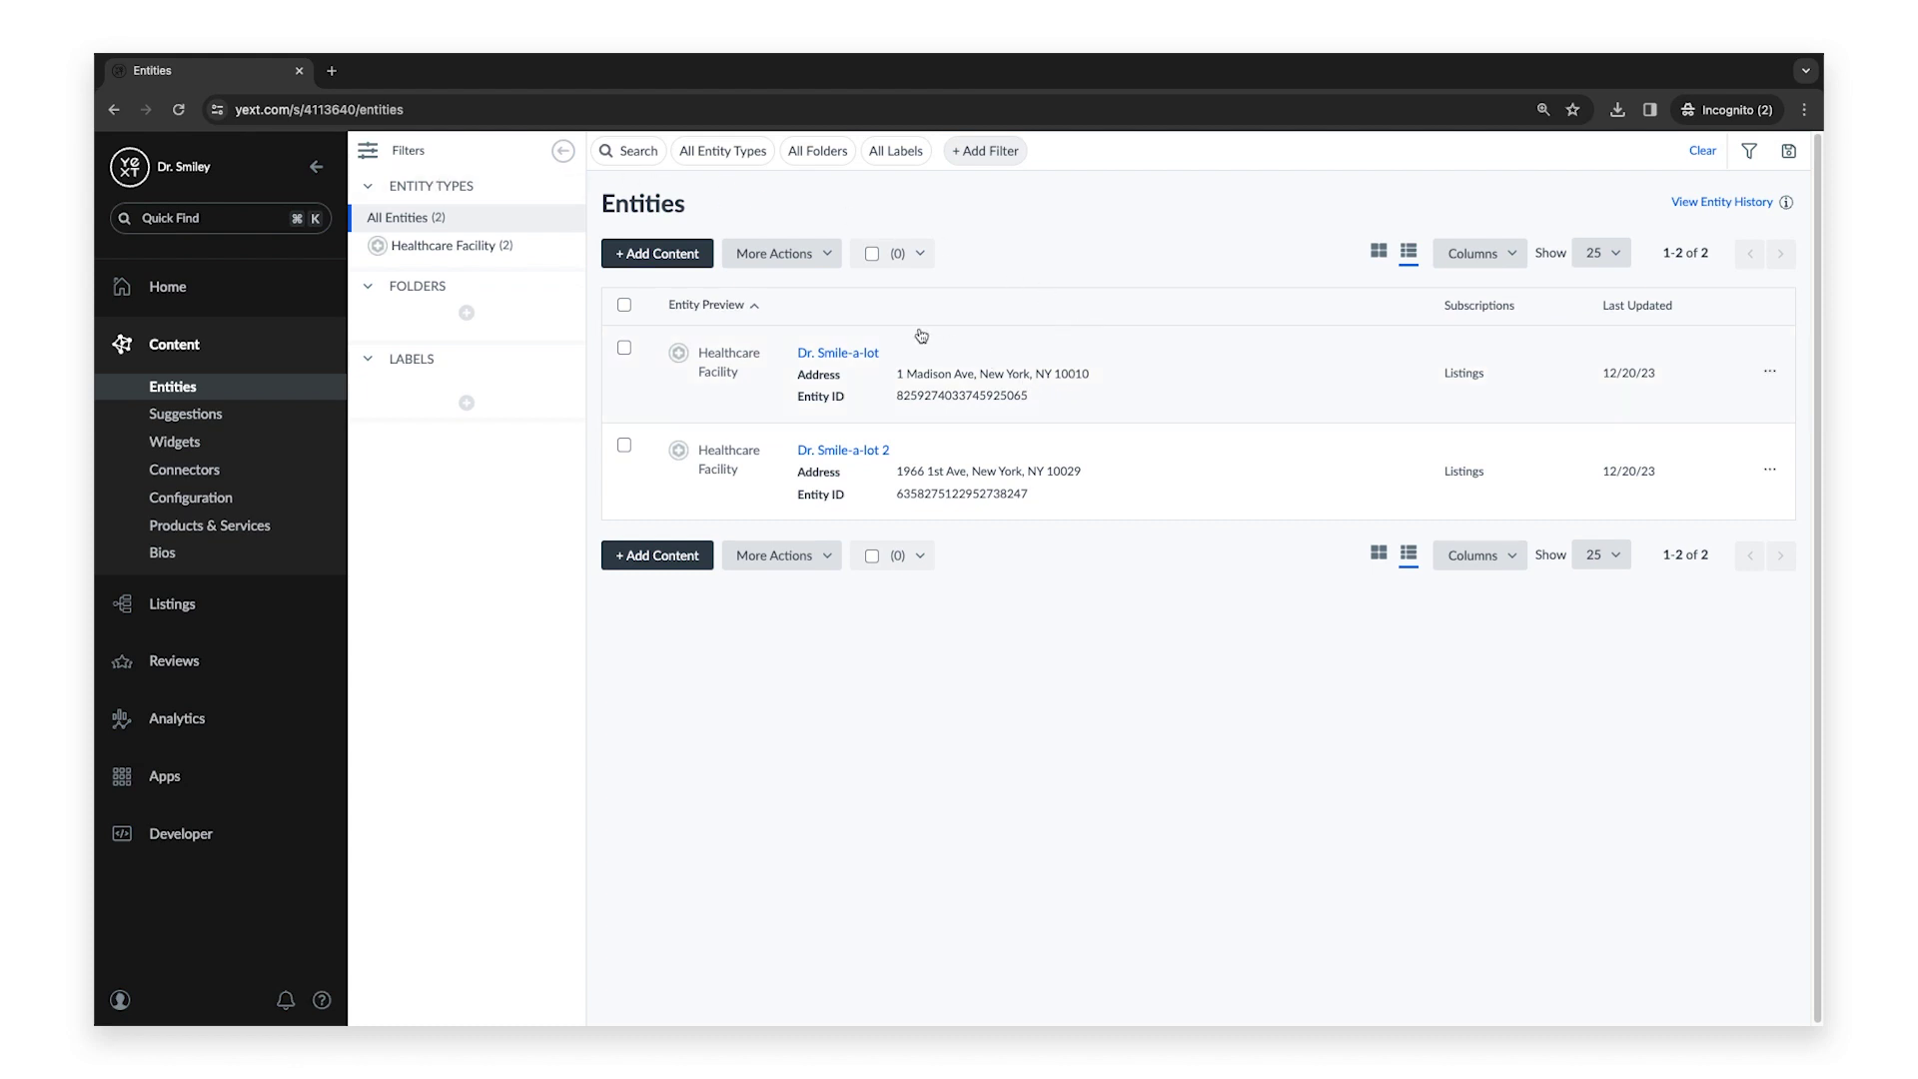
- Review the Dr. Smile-a-lot entity's details, then select both Dr. Smile-a-lot entities in the list
left_click(872, 356)
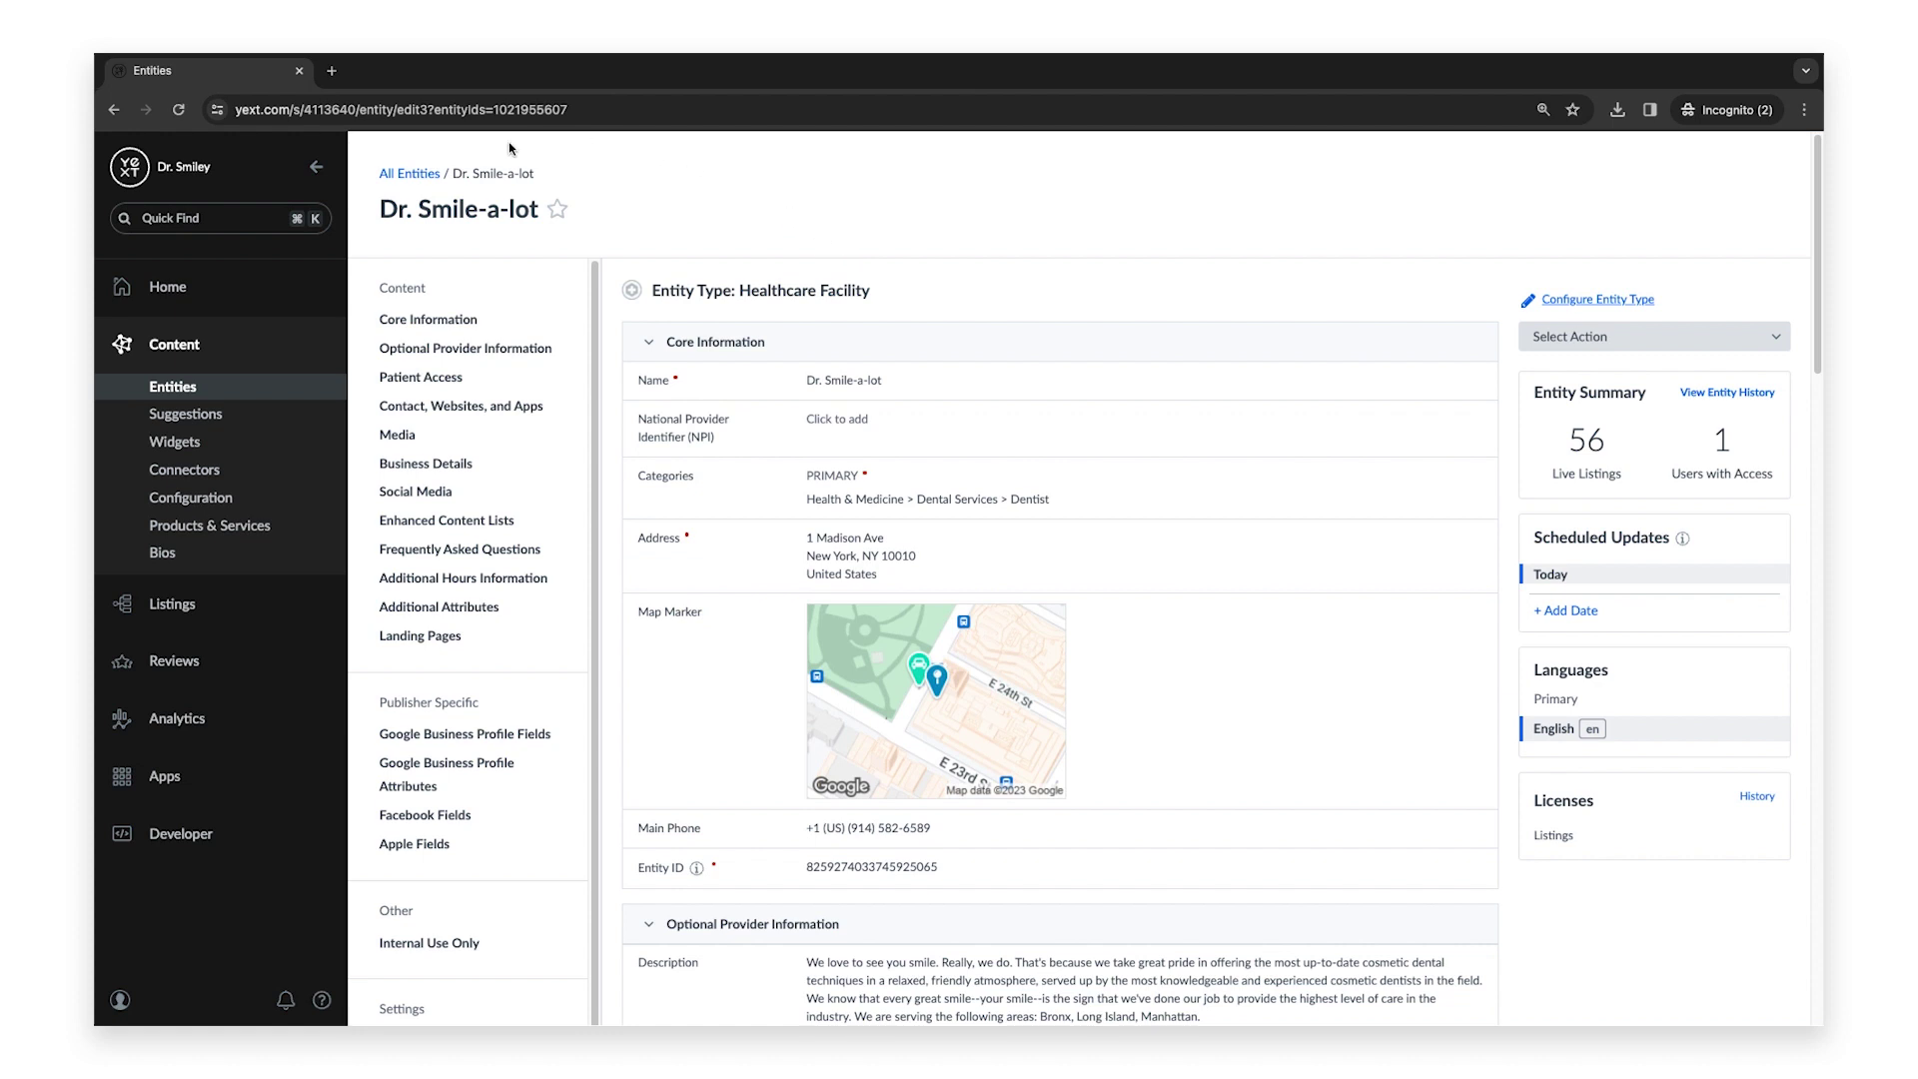
left_click(431, 178)
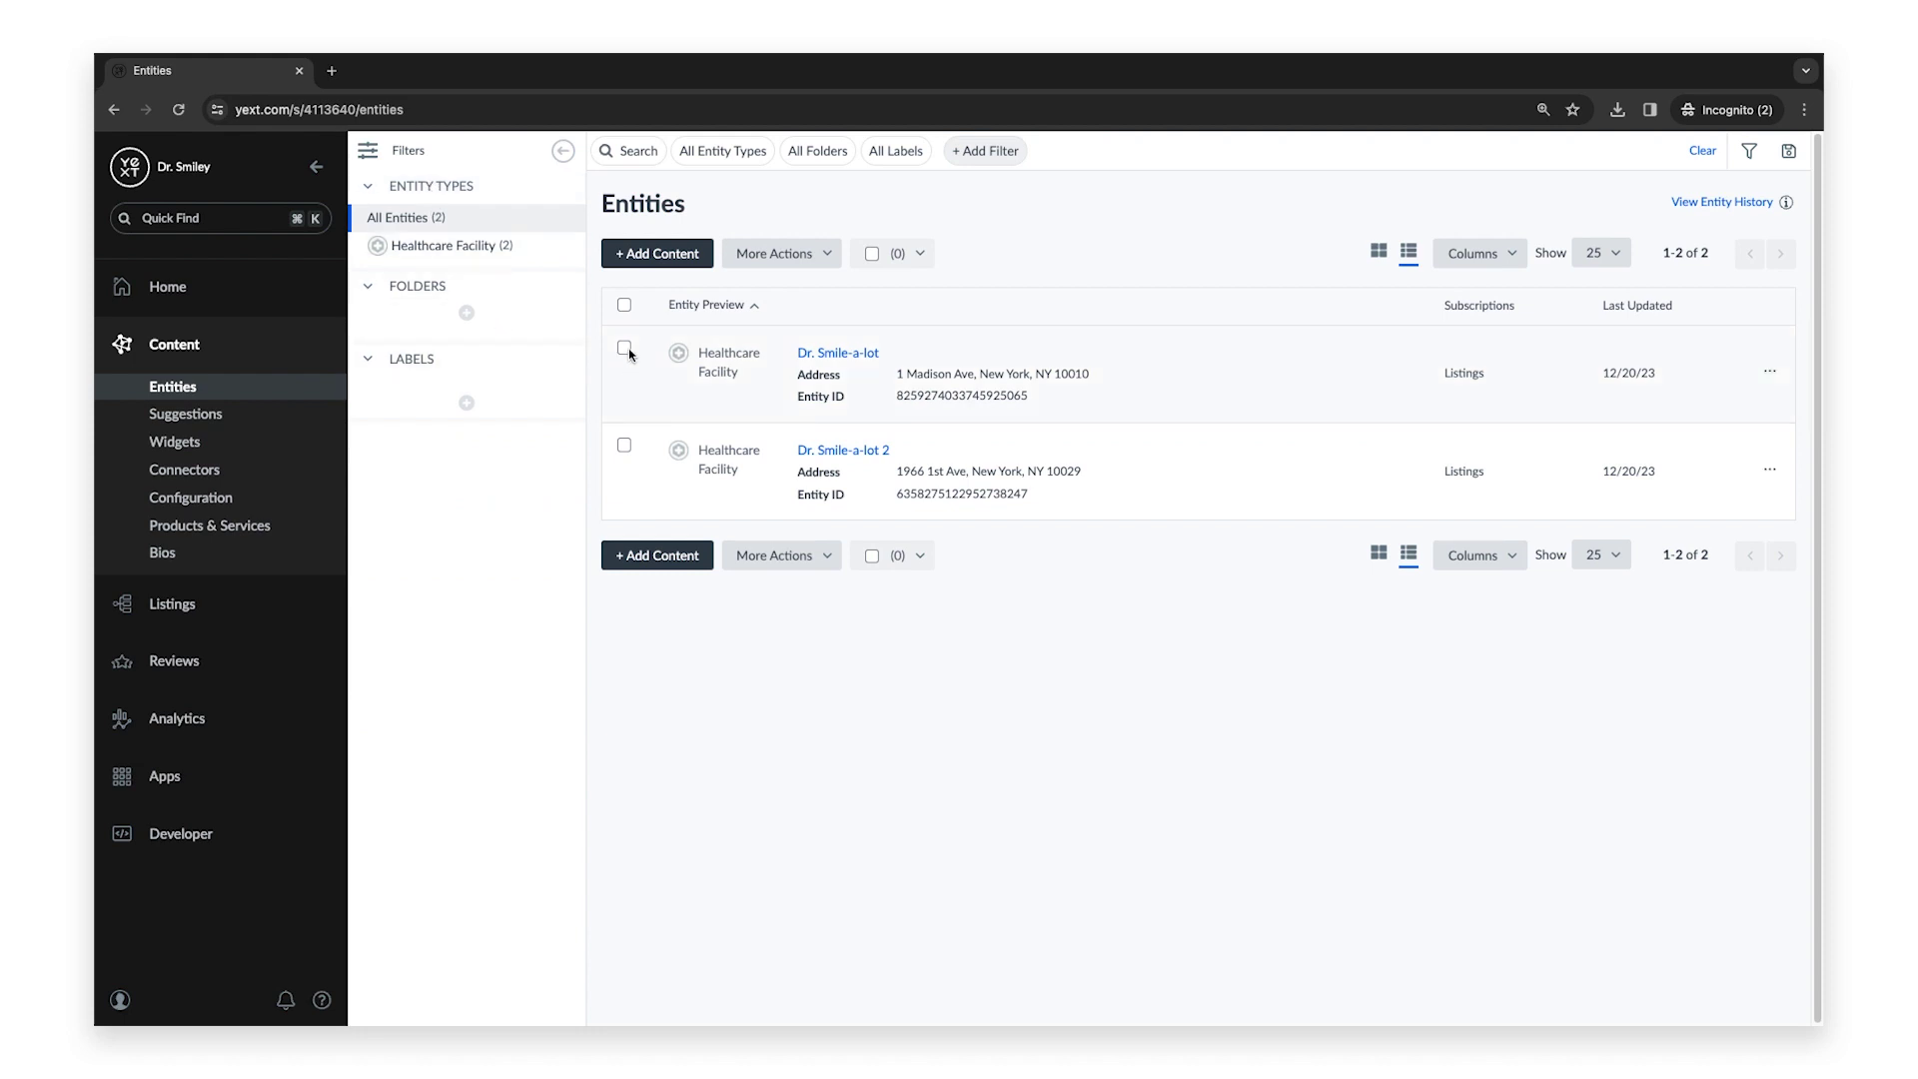
left_click(624, 347)
left_click(624, 446)
- Export the two selected entities, keeping the Basic Info defaults
left_click(837, 262)
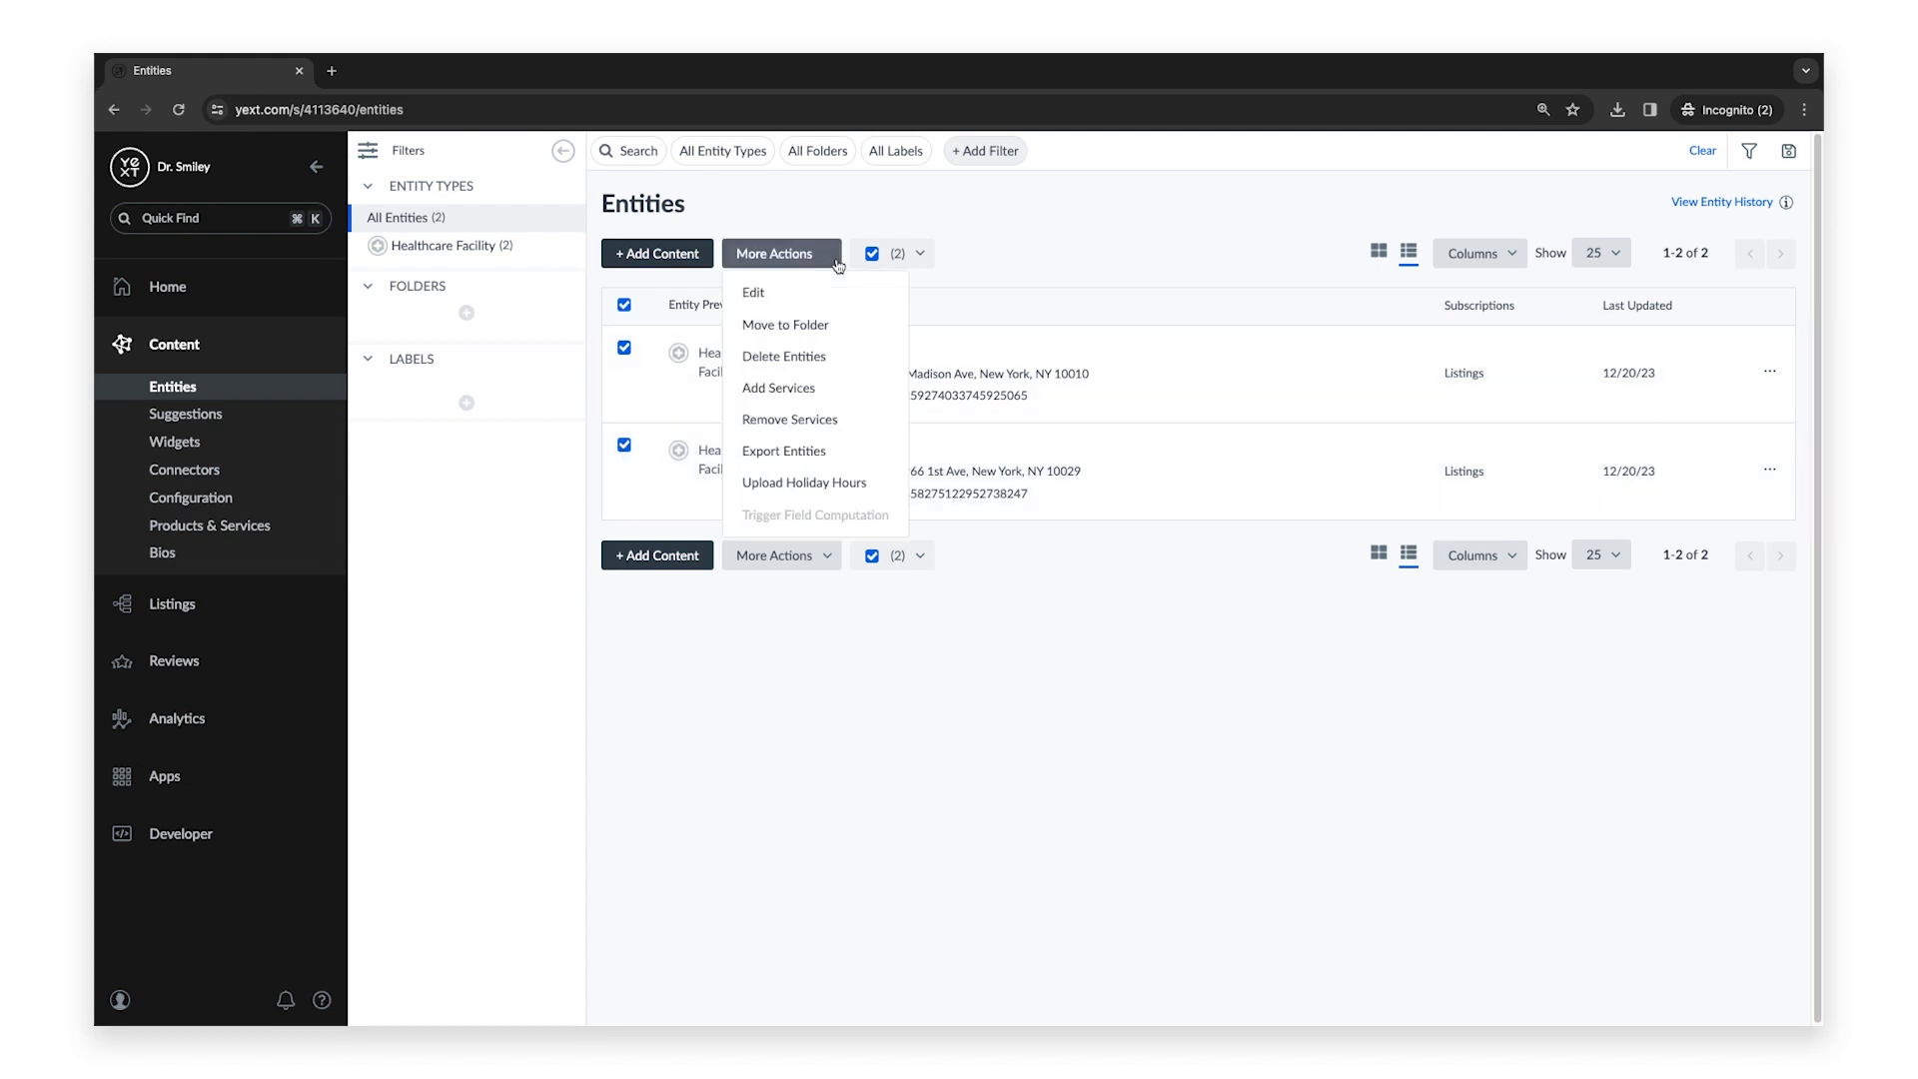
left_click(849, 451)
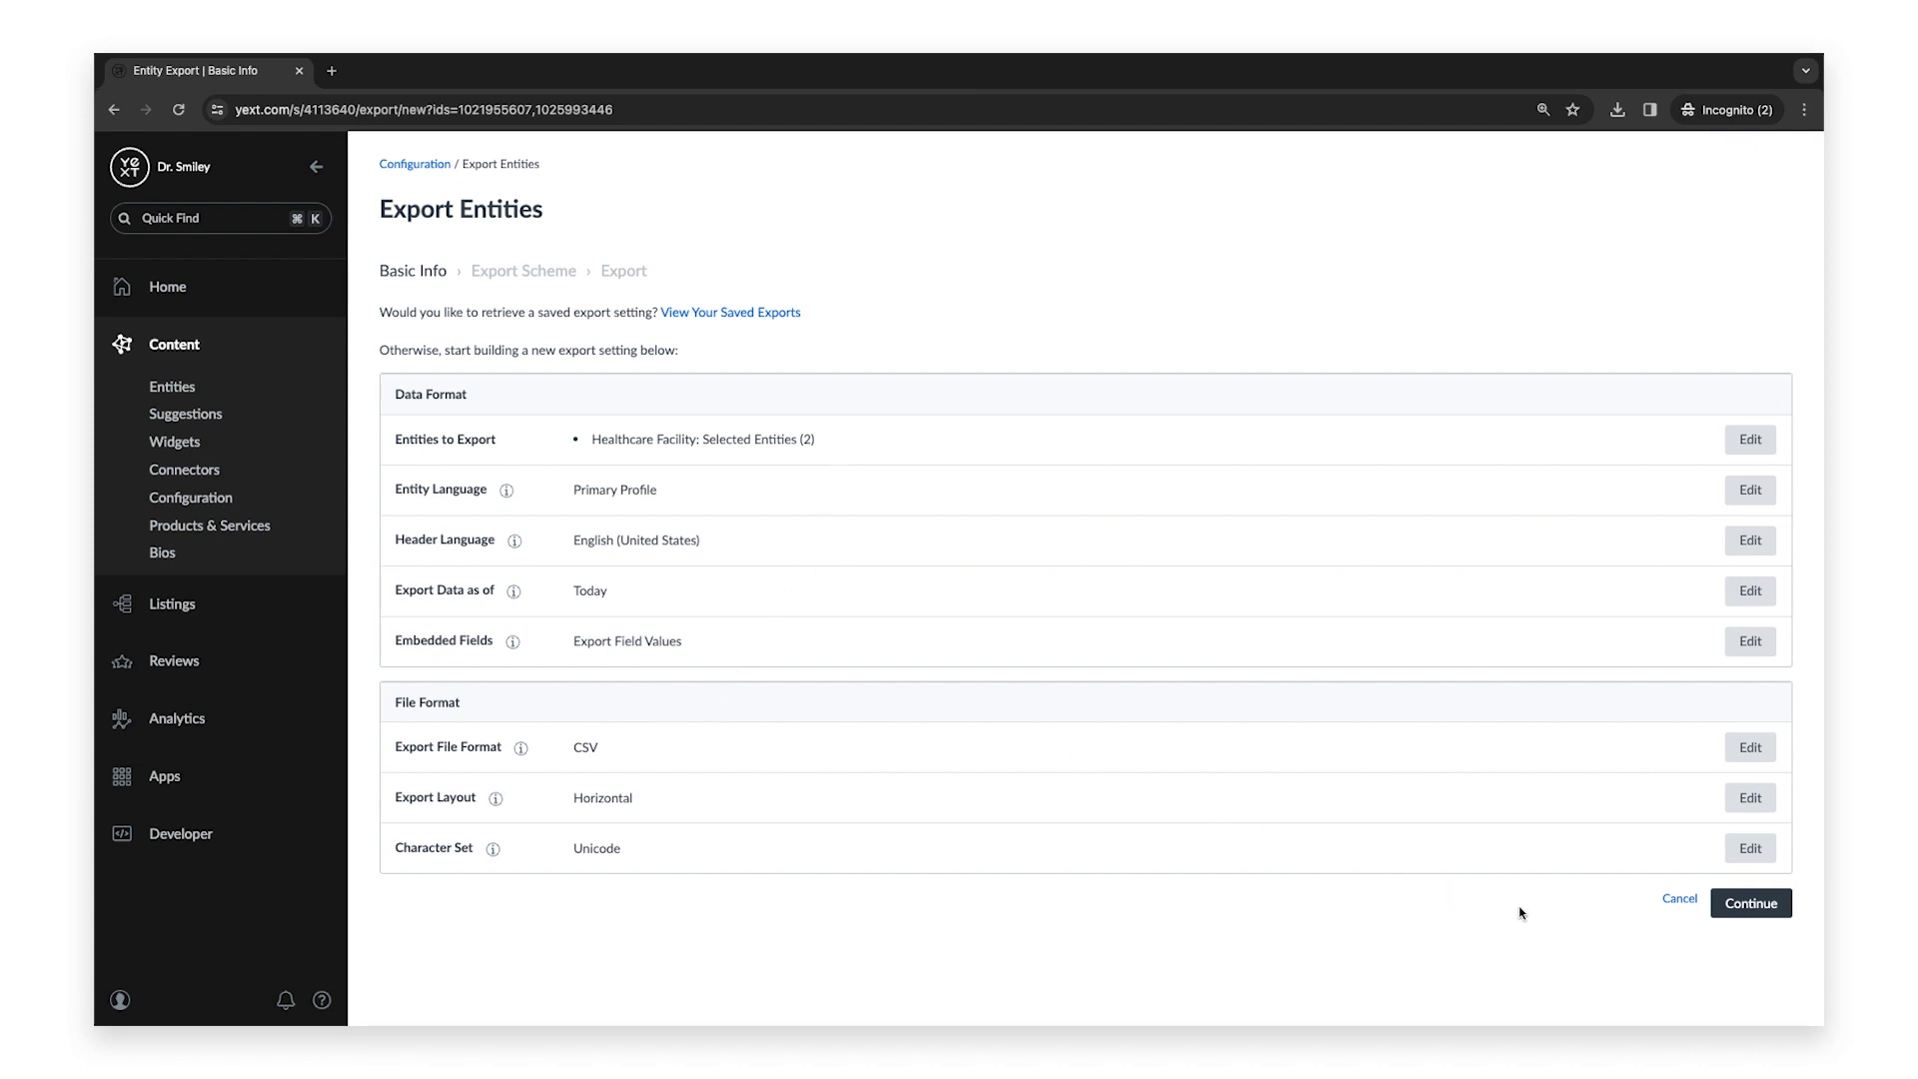
left_click(1783, 915)
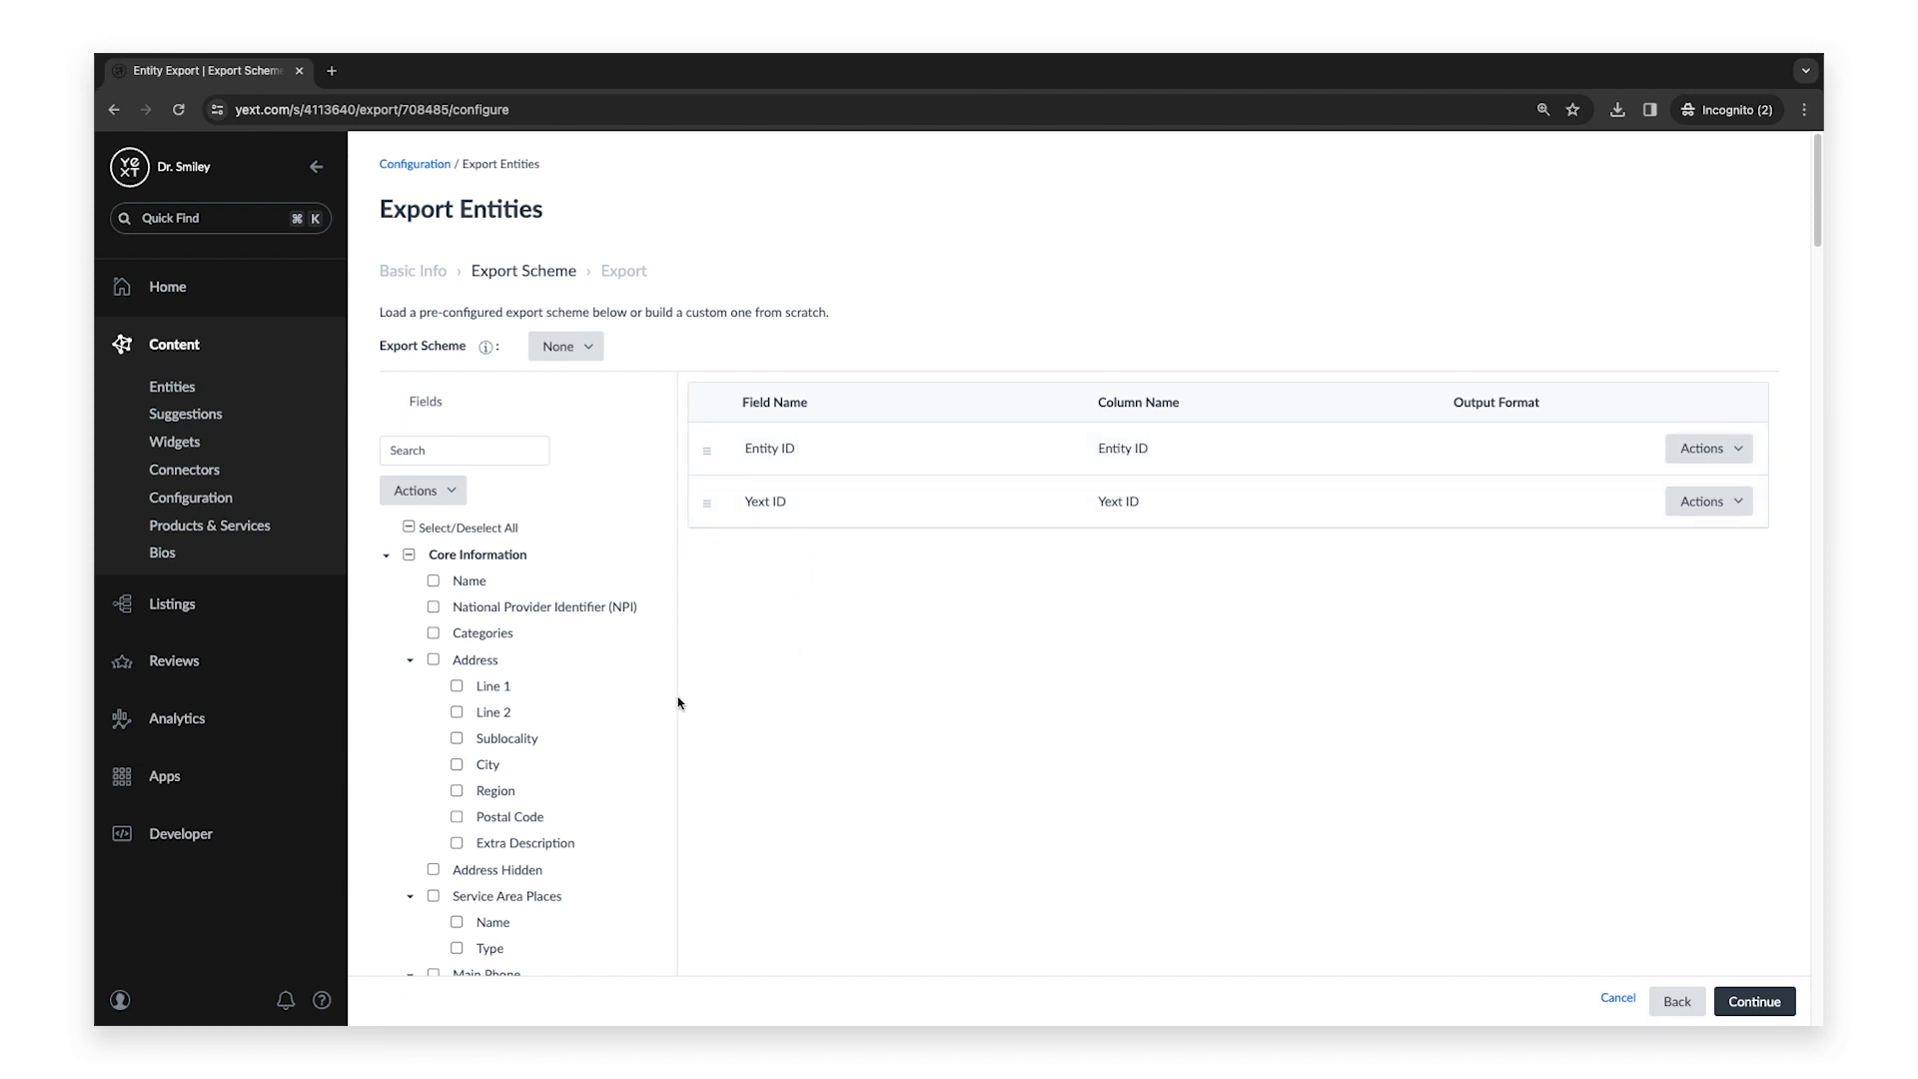
- Add Hours > Holiday Hours to the export fields and generate the export file
scroll(616, 710, "down", 1)
scroll(617, 711, "down", 2)
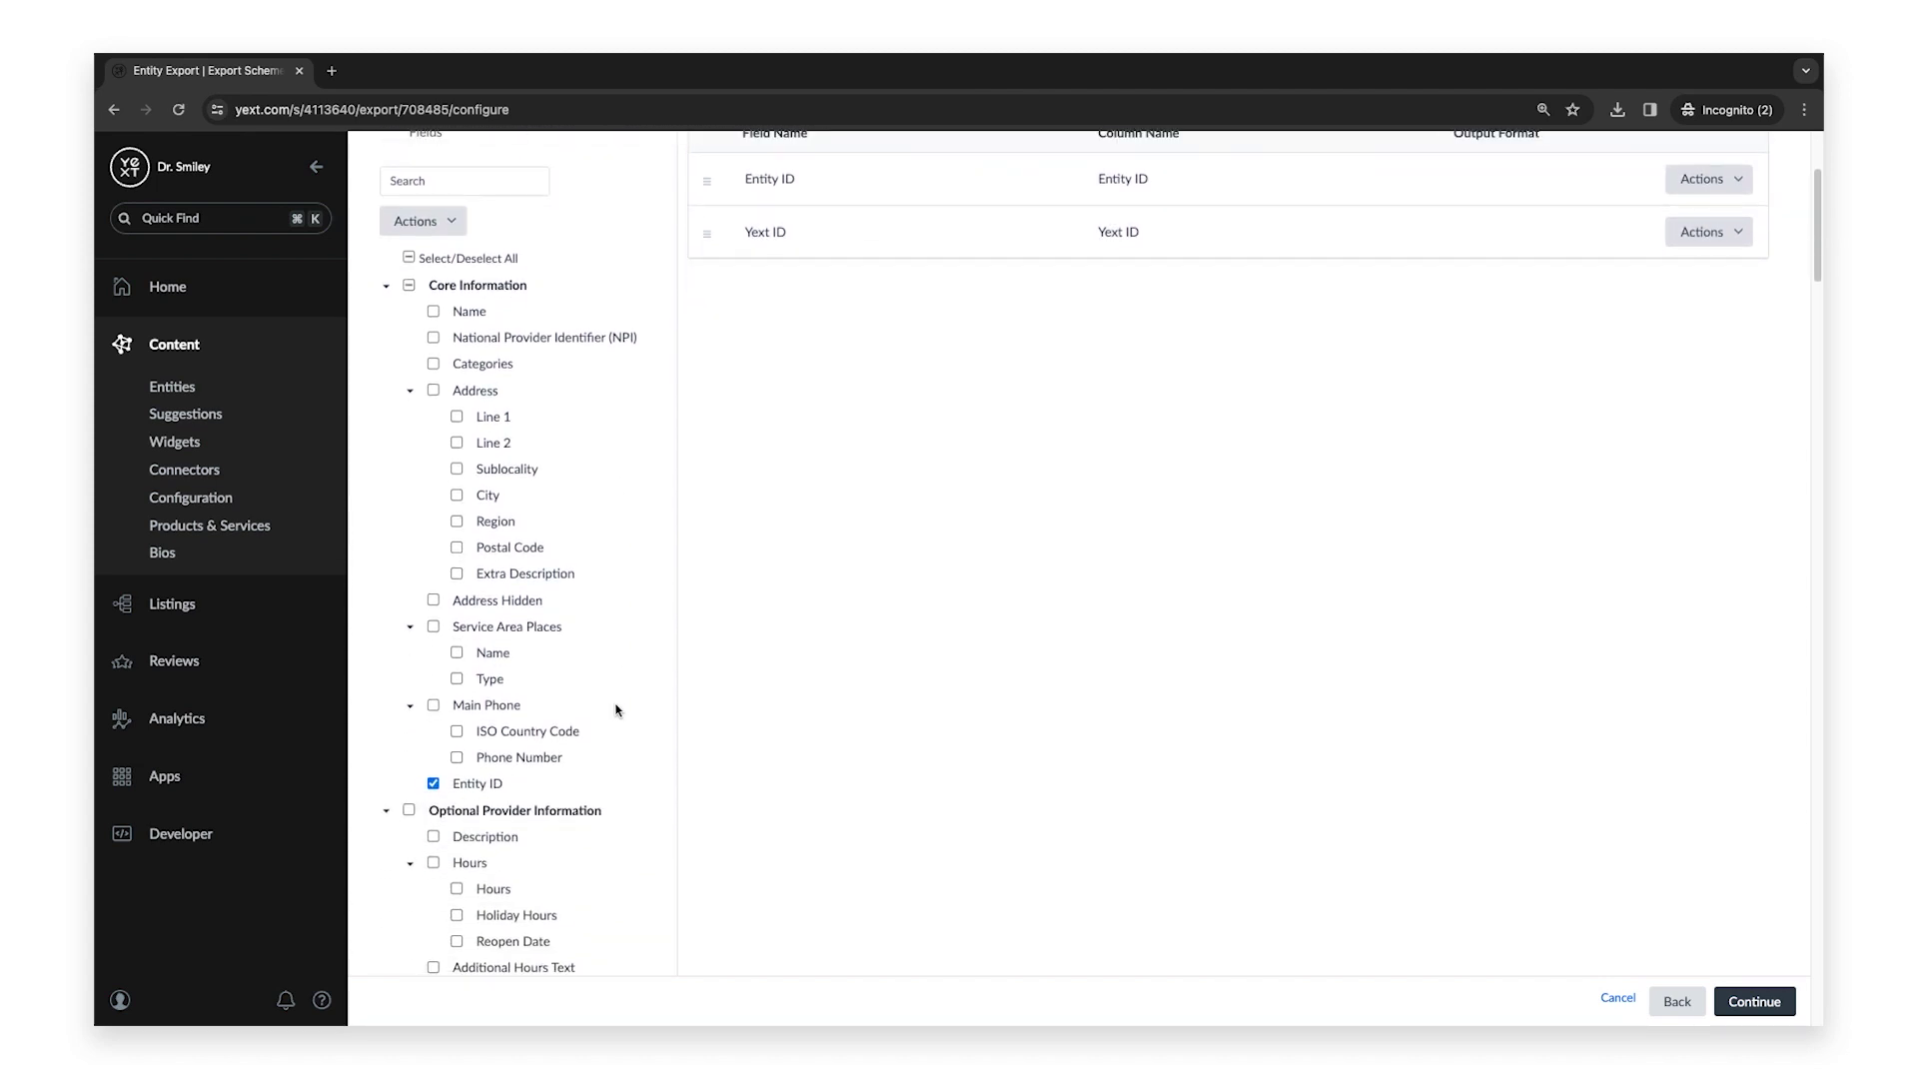
left_click(456, 916)
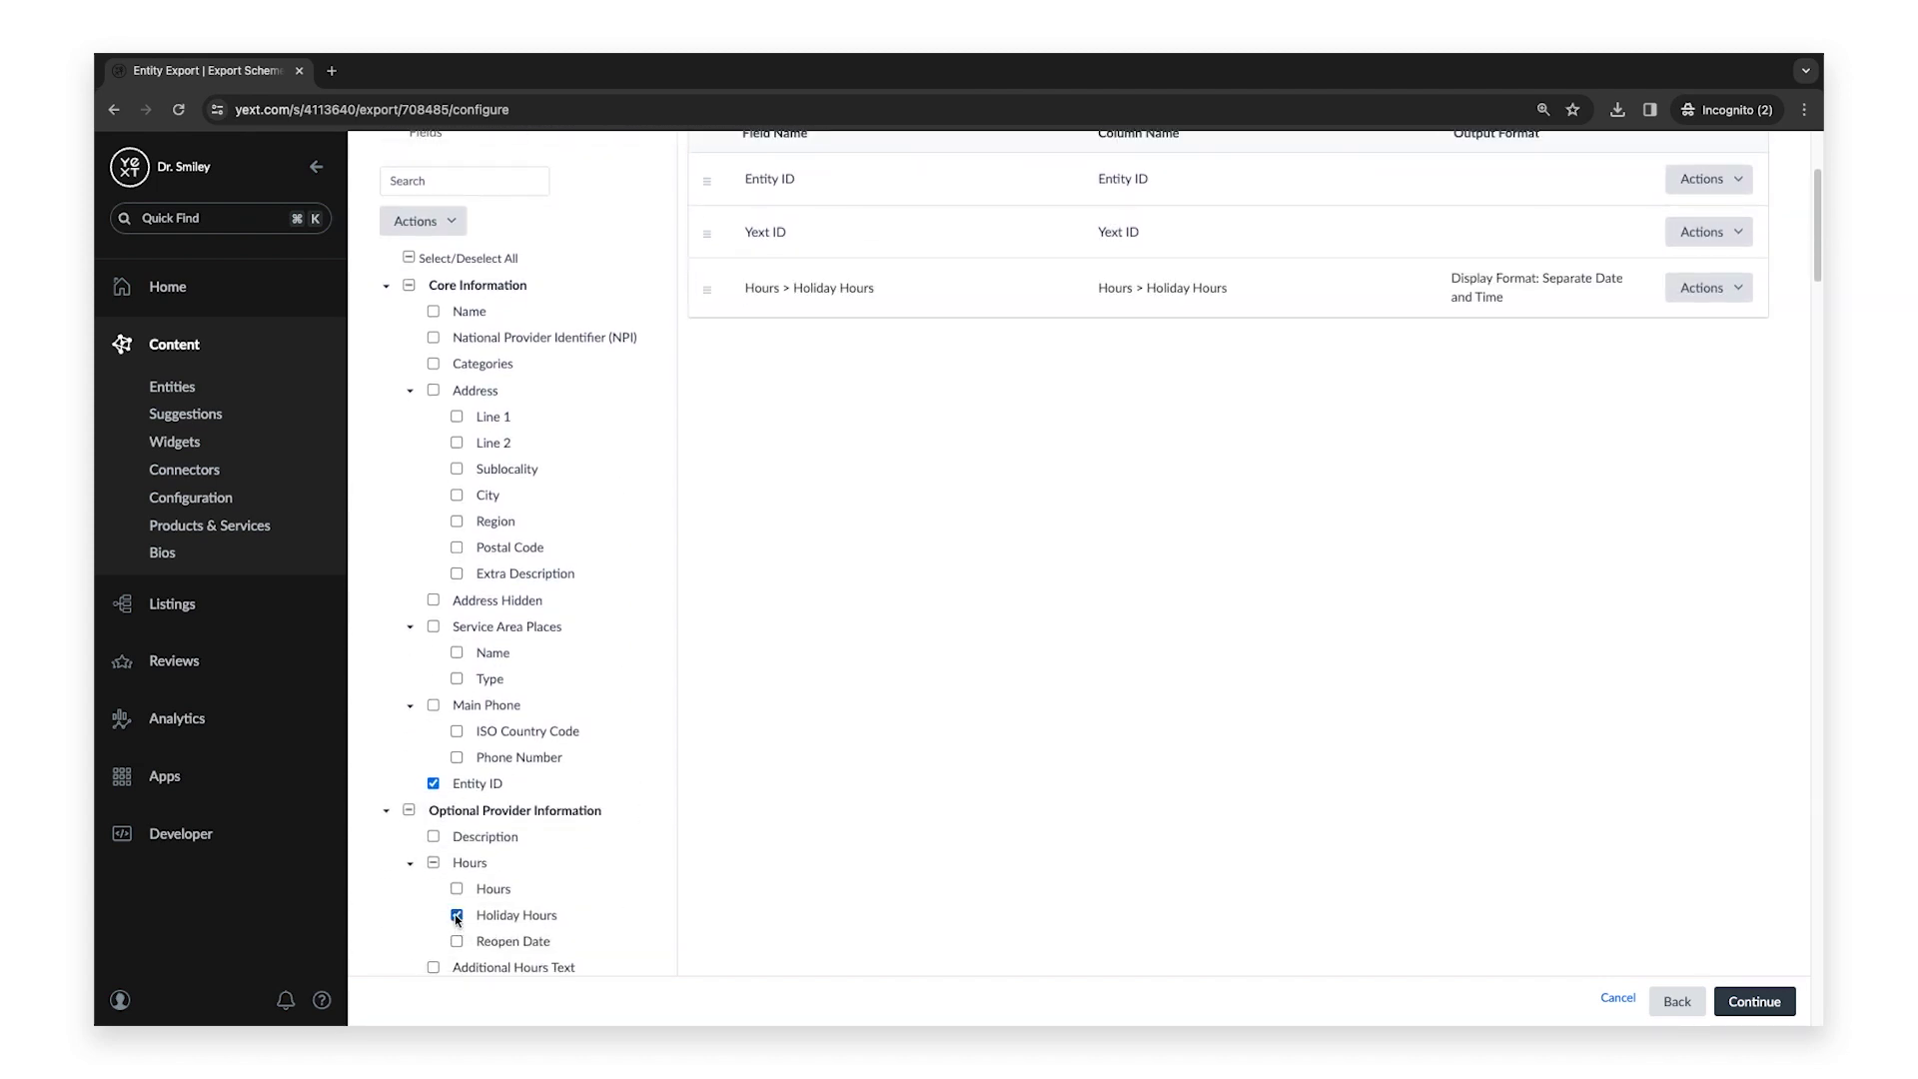
scroll(794, 906, "up", 3)
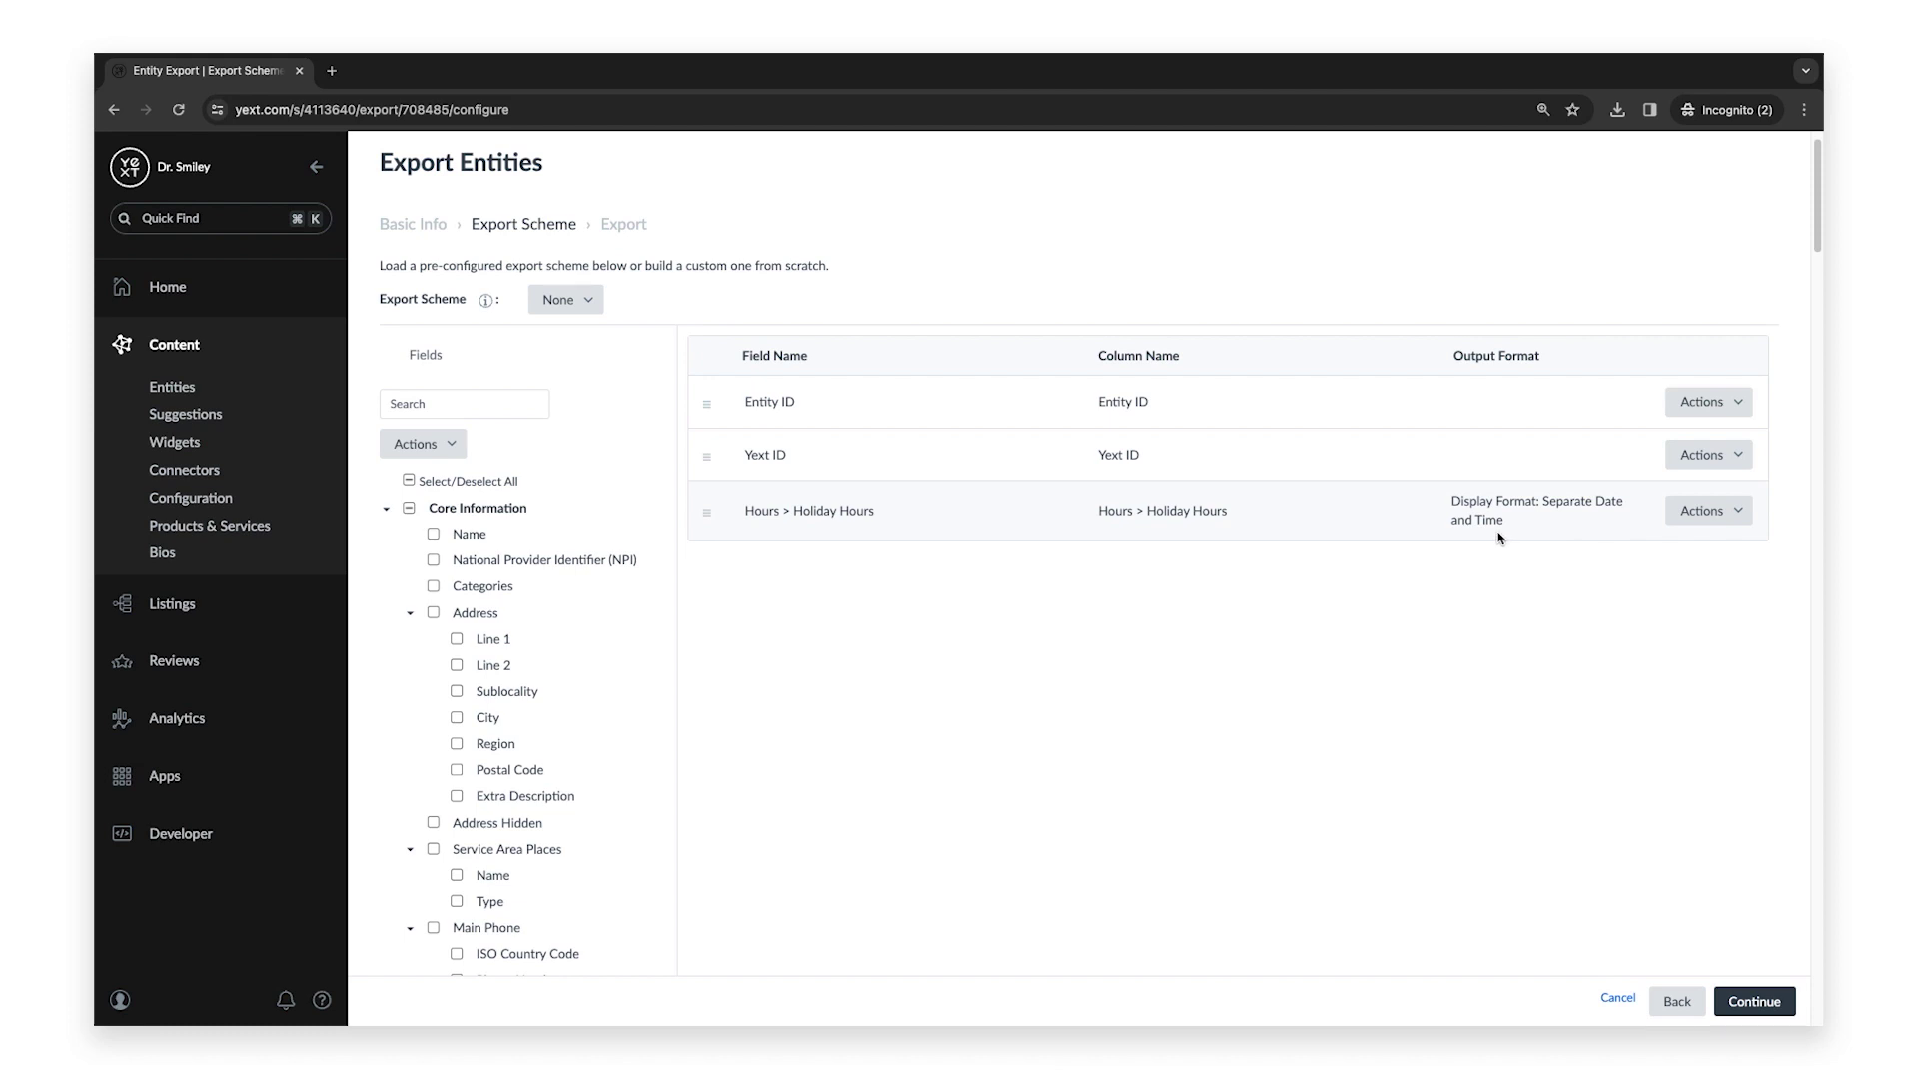
left_click(1788, 1004)
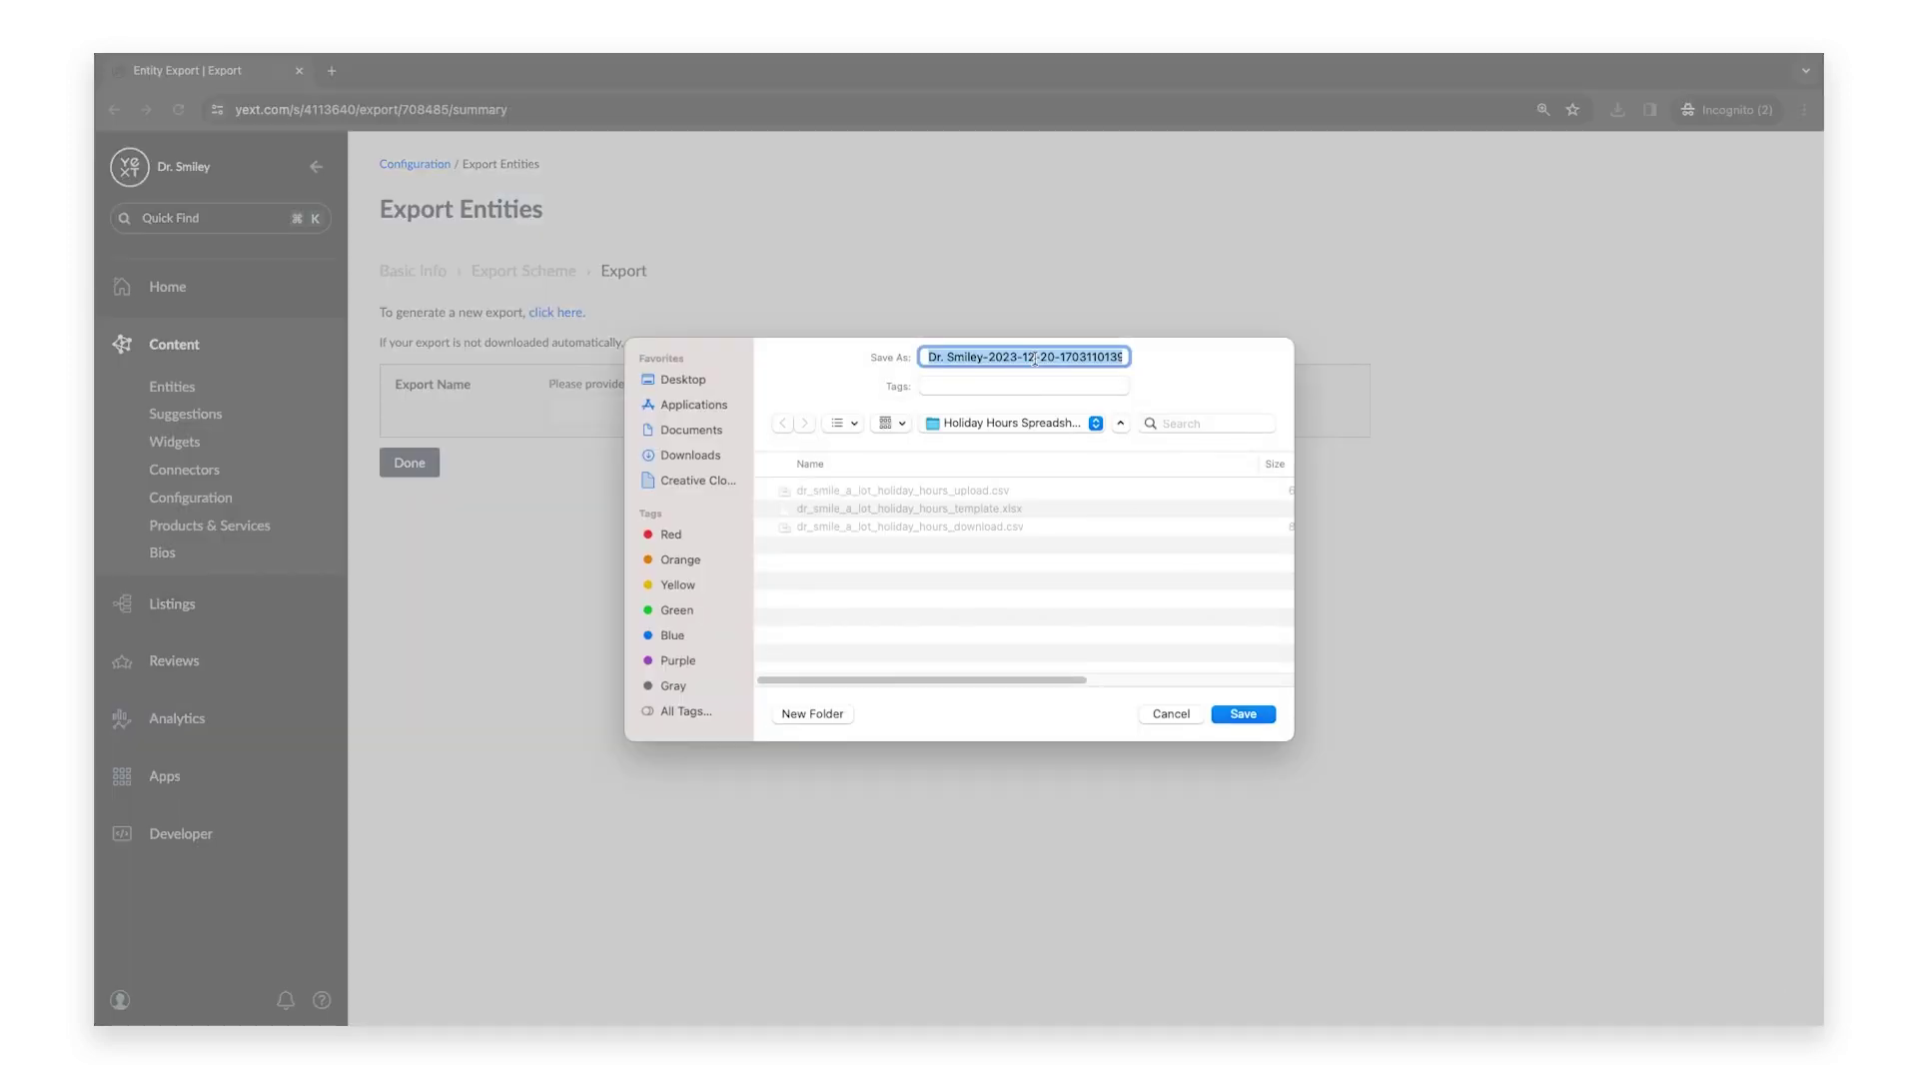
- Save the exported CSV as dr_smile_a_lot_holiday_hours_download_2.csv
left_click(1007, 527)
left_click(1109, 357)
type("_2.c")
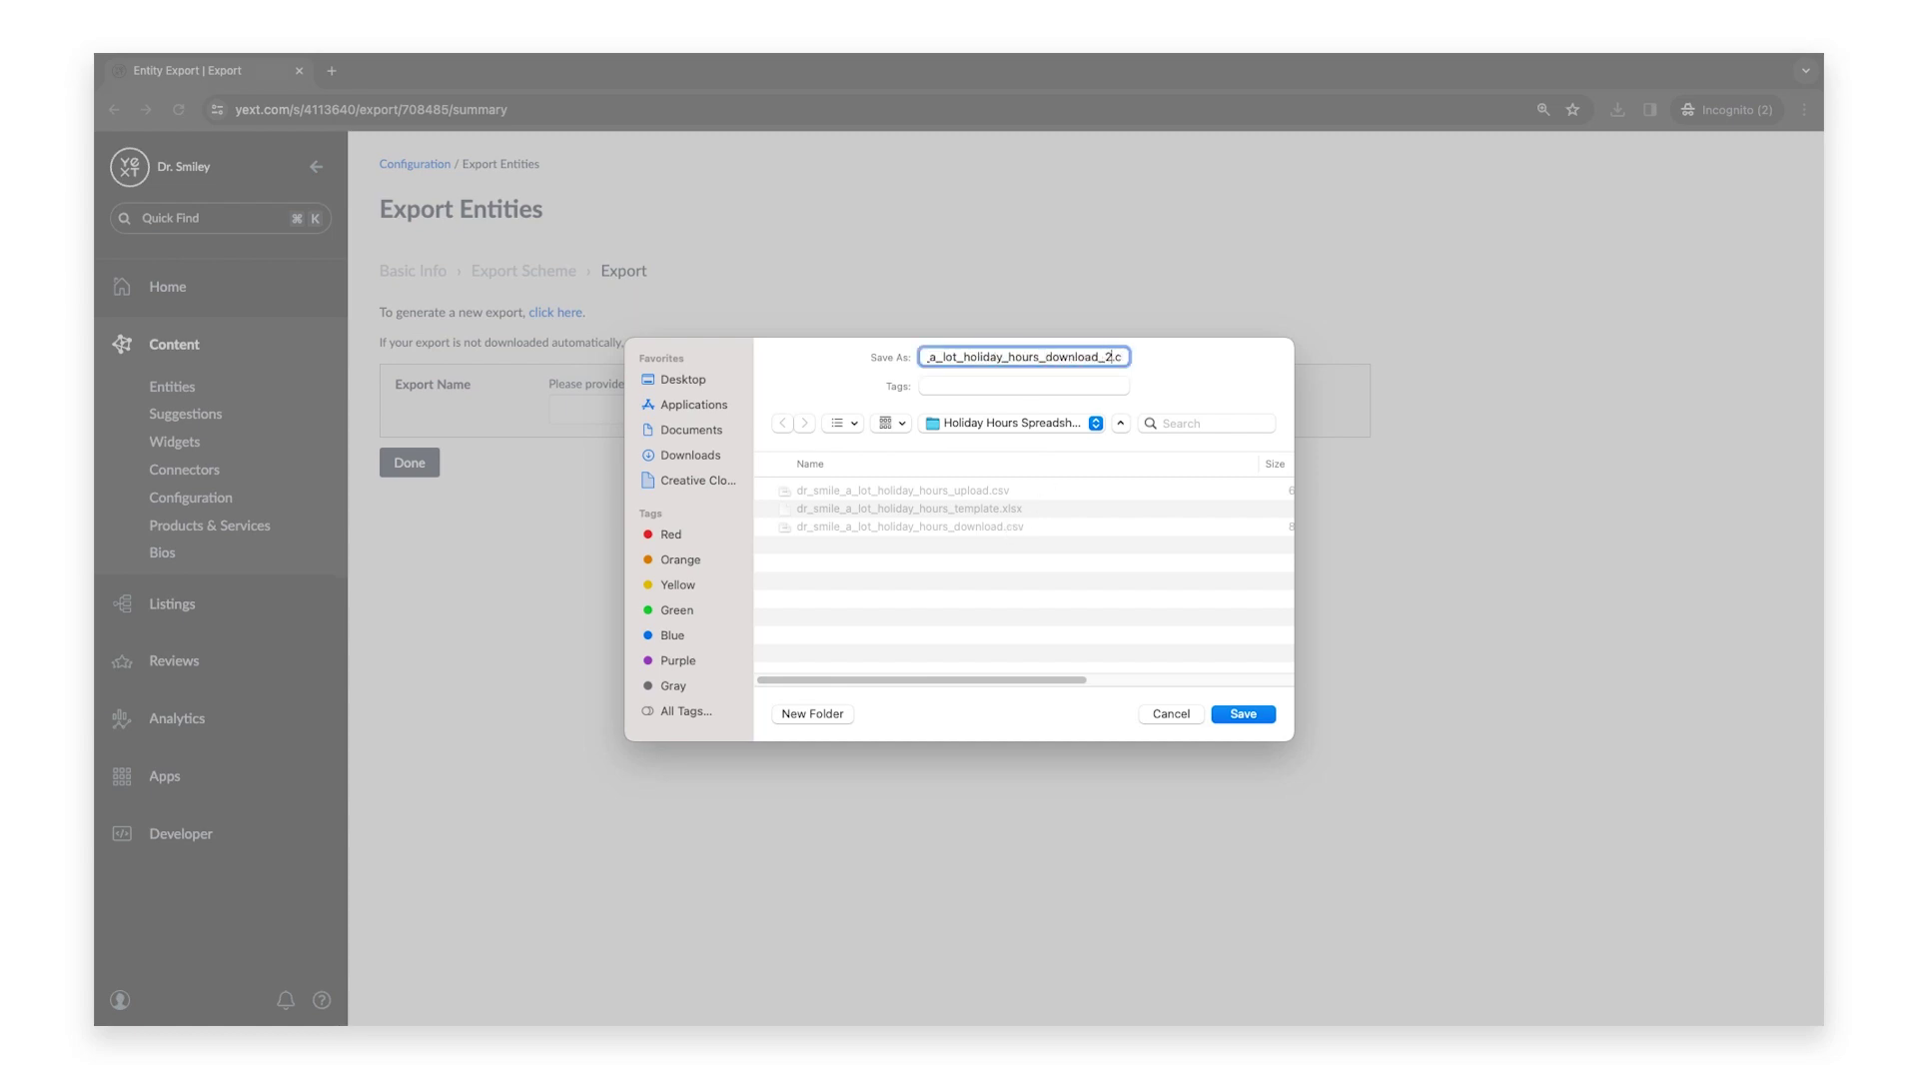
left_click(1243, 713)
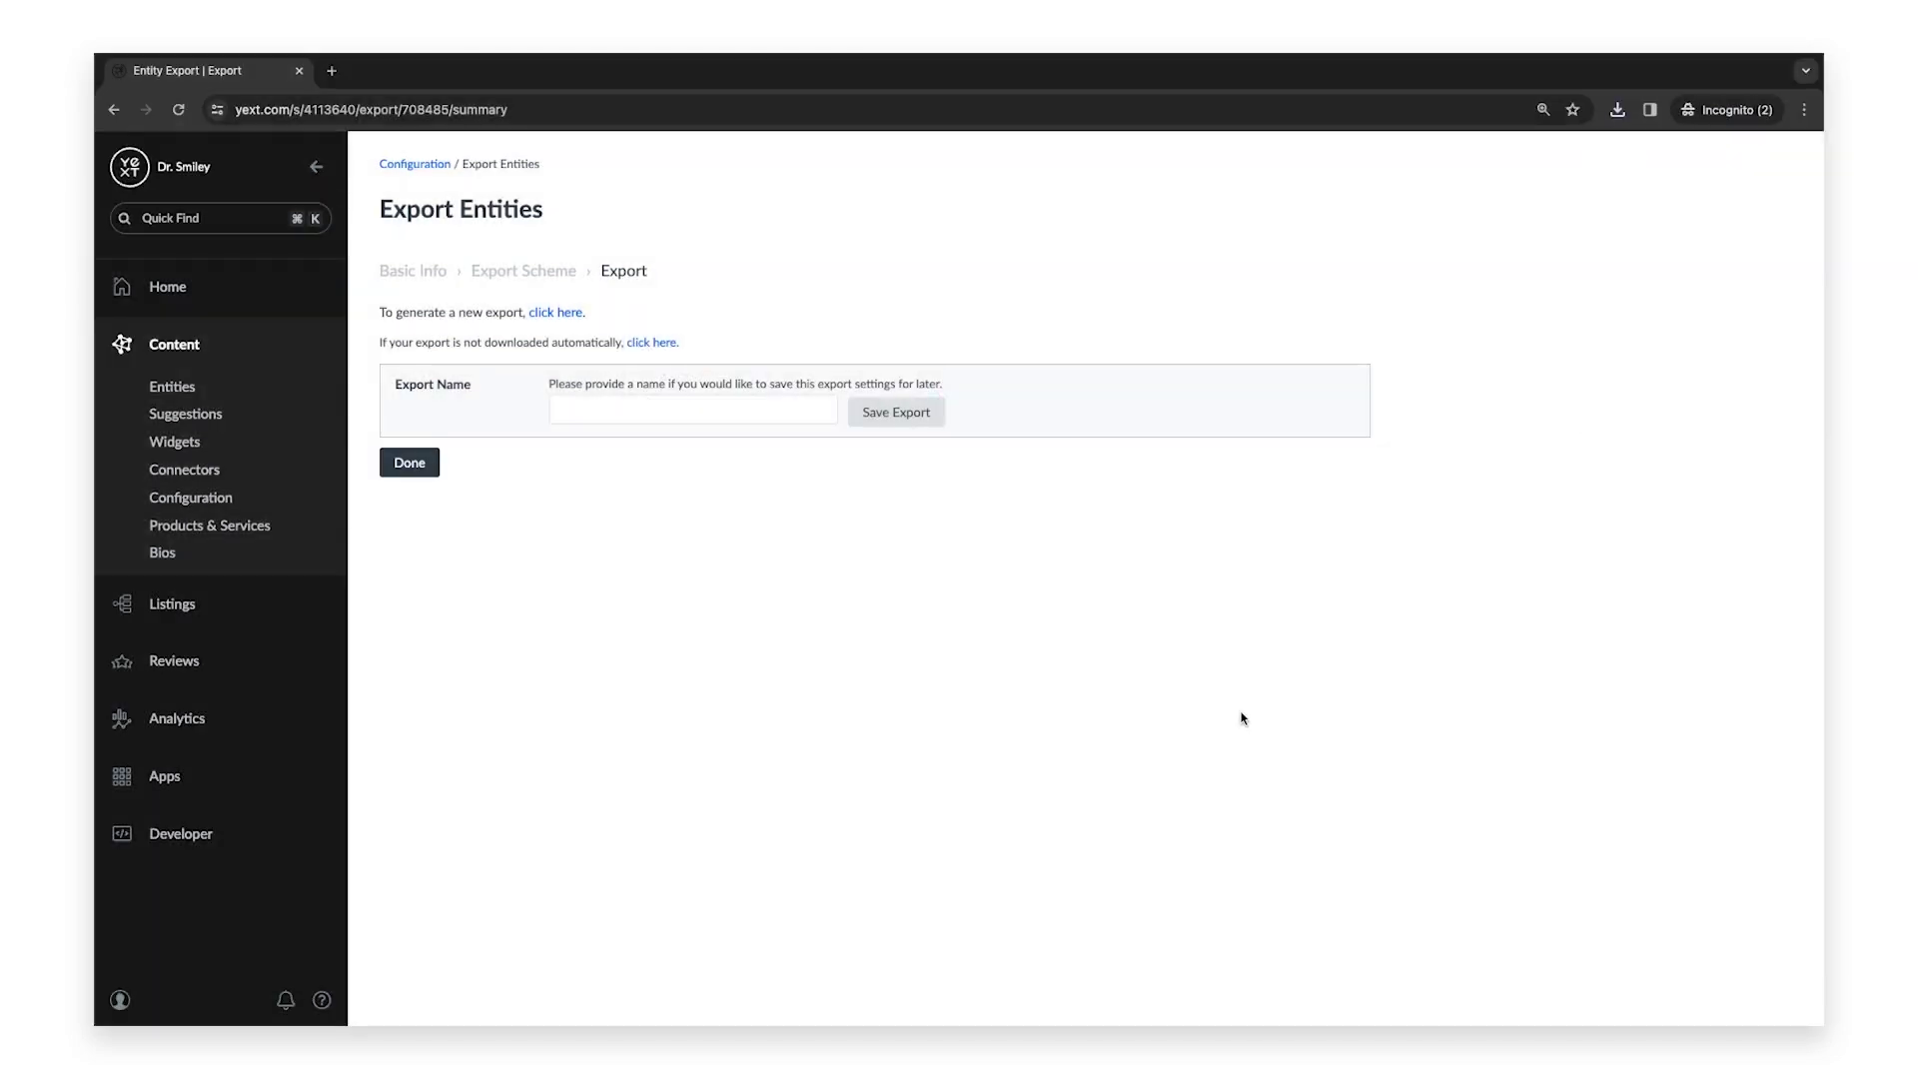
- Save the export settings under the name 'Dr. Smile-a-lot ID'
left_click(699, 410)
type("Dr. Smile-")
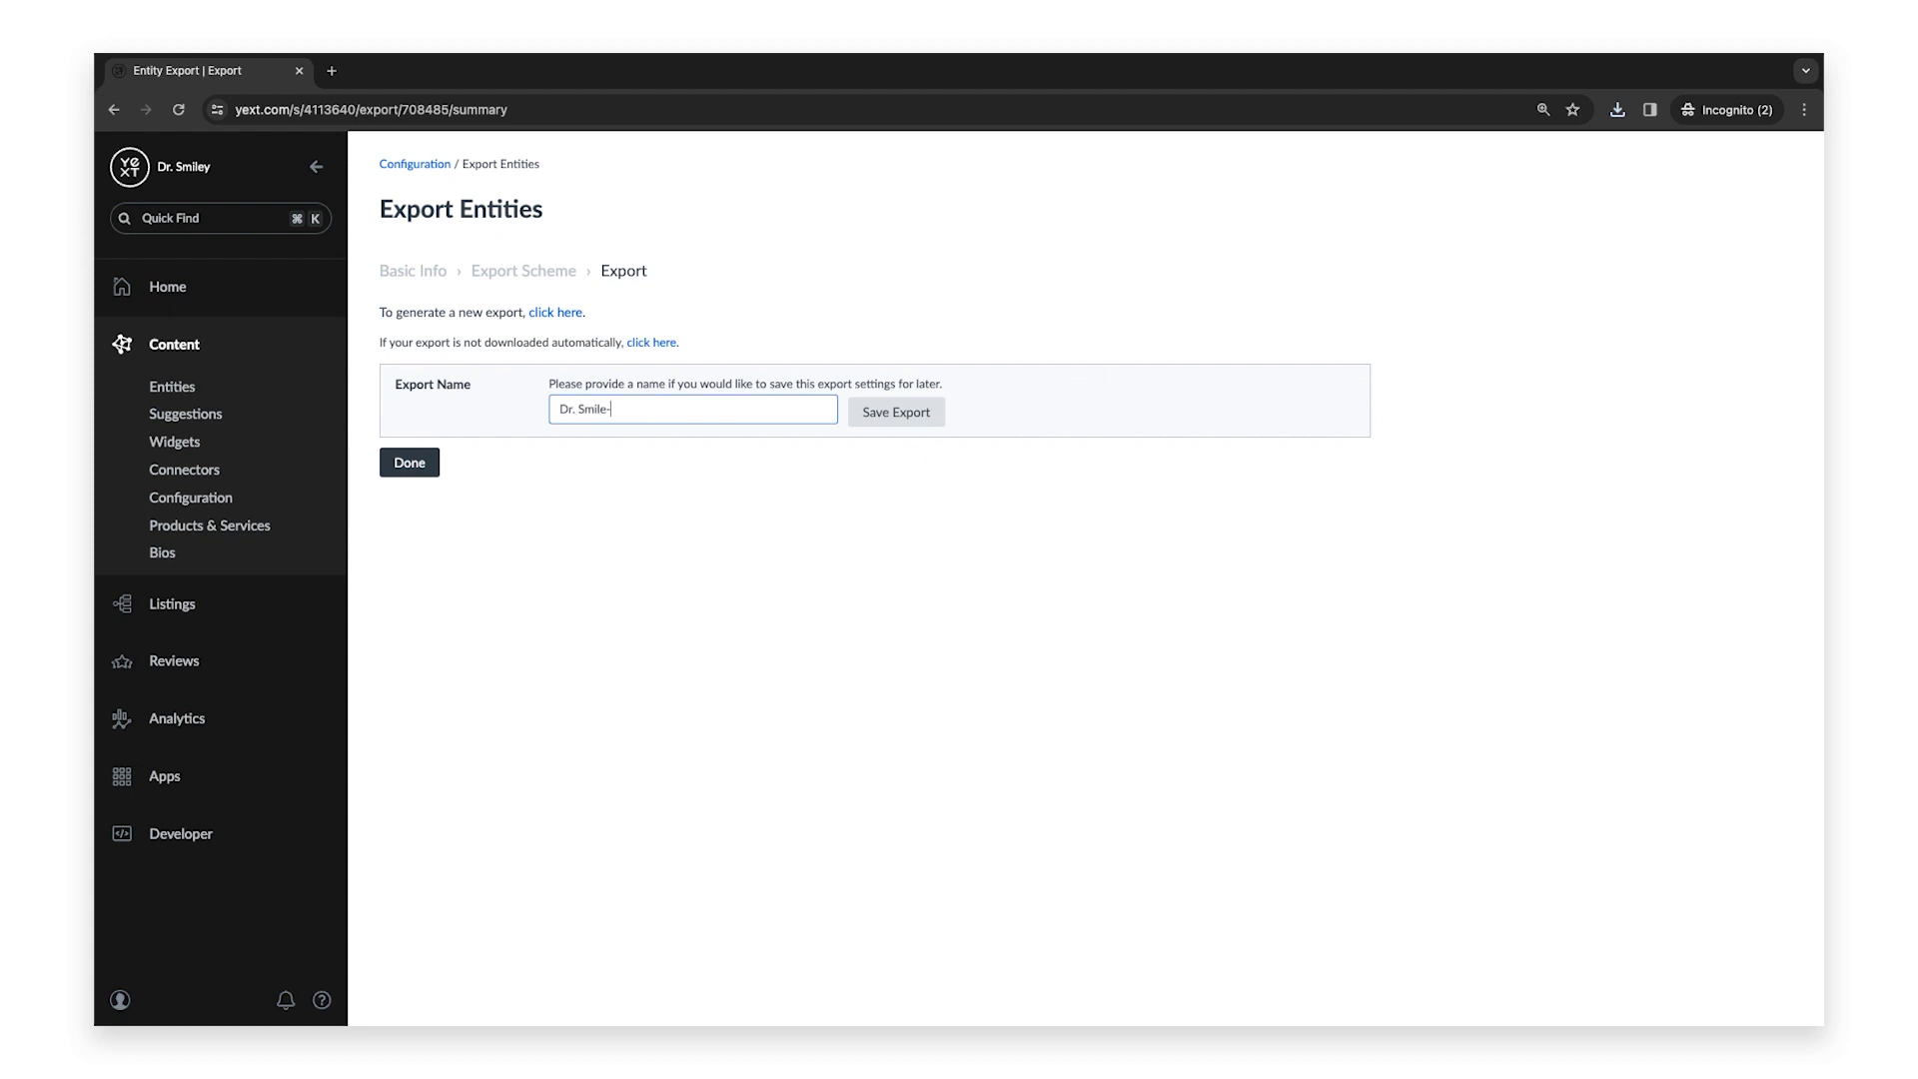
type("a-lot IDs")
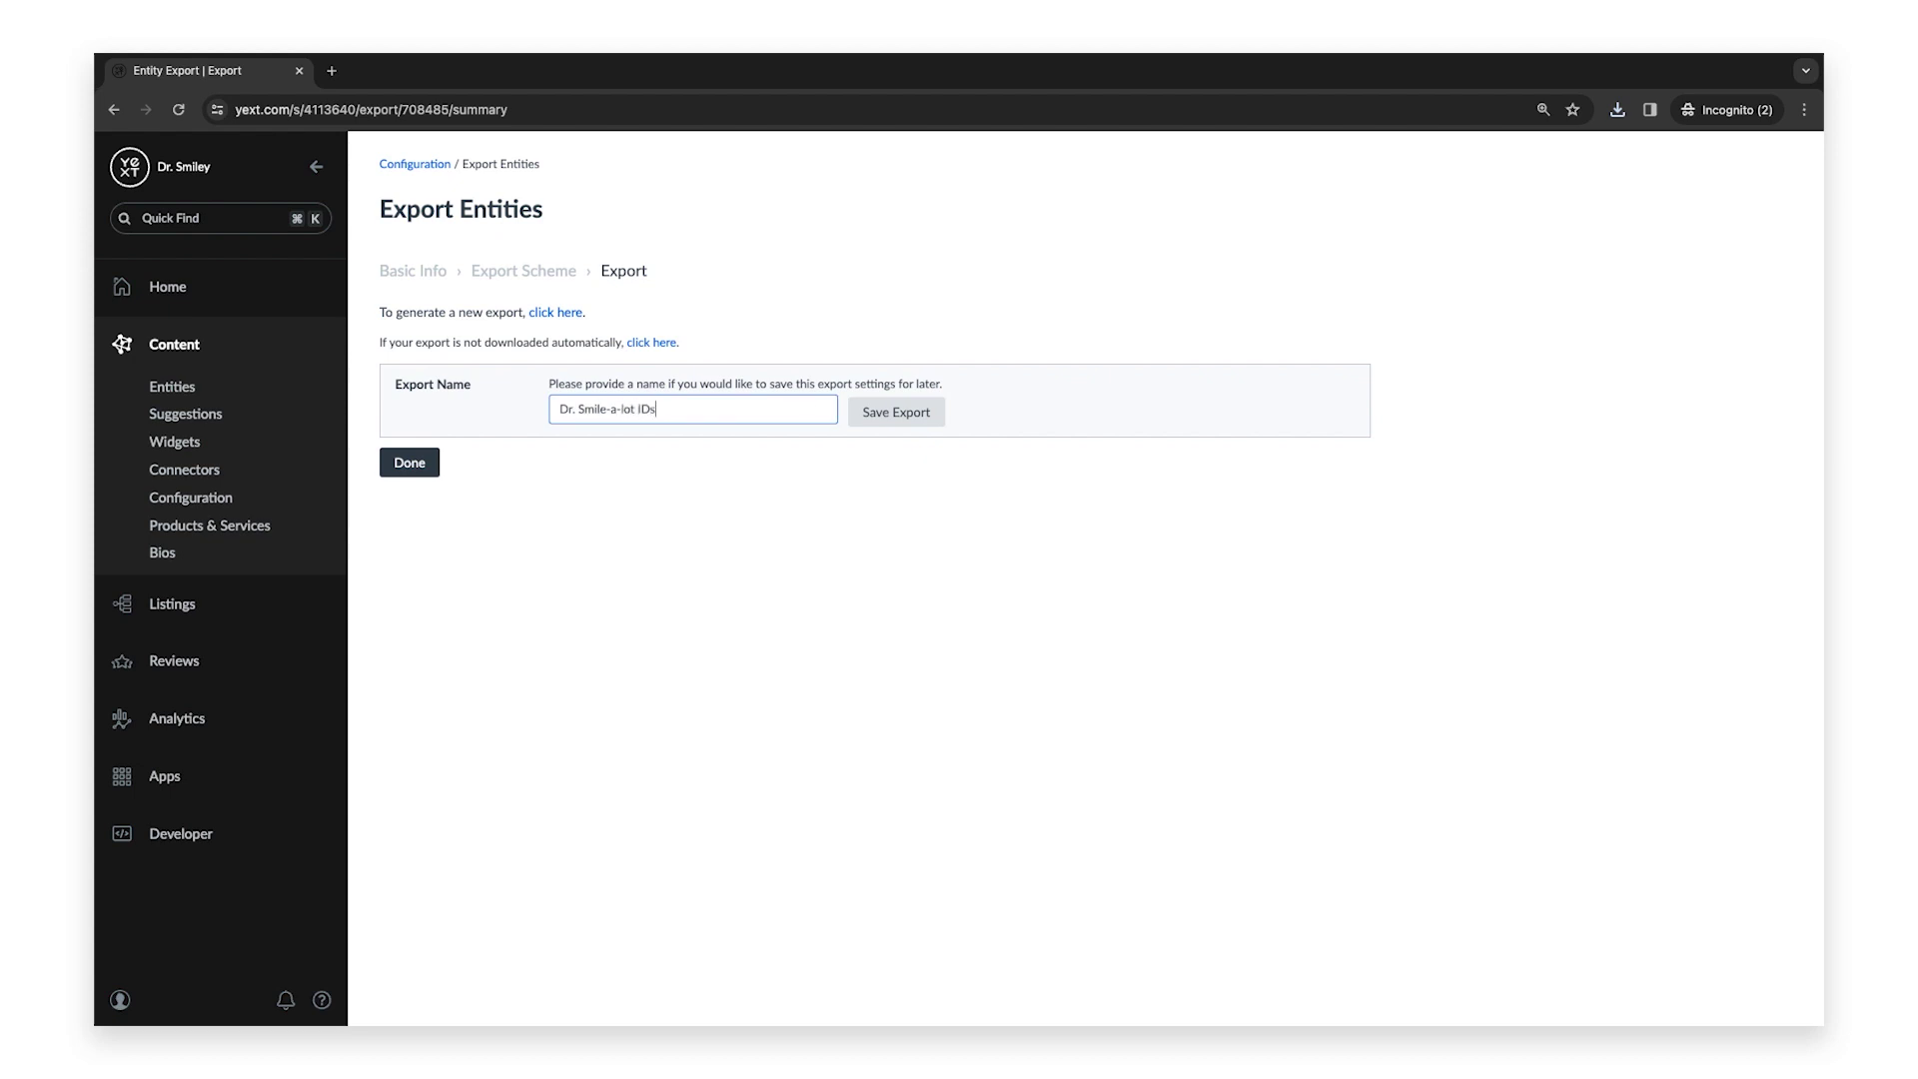
left_click(917, 422)
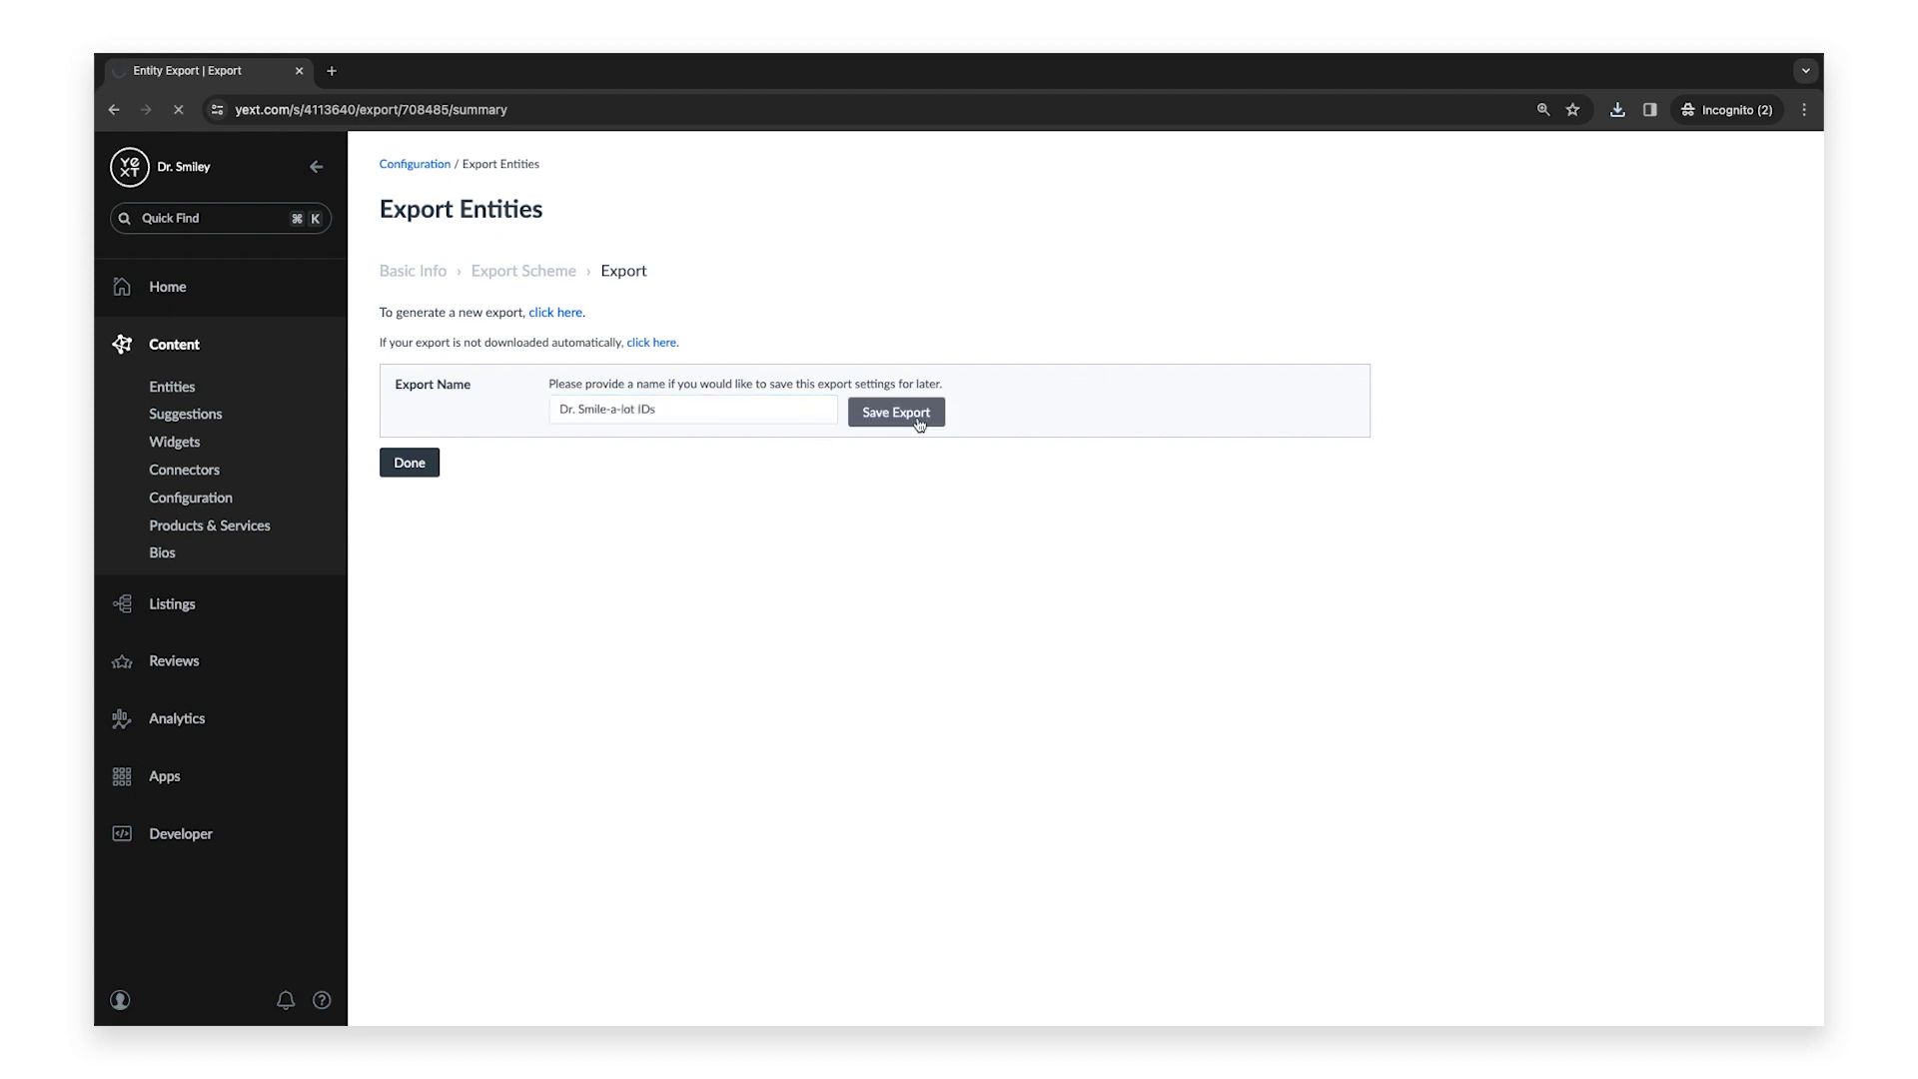